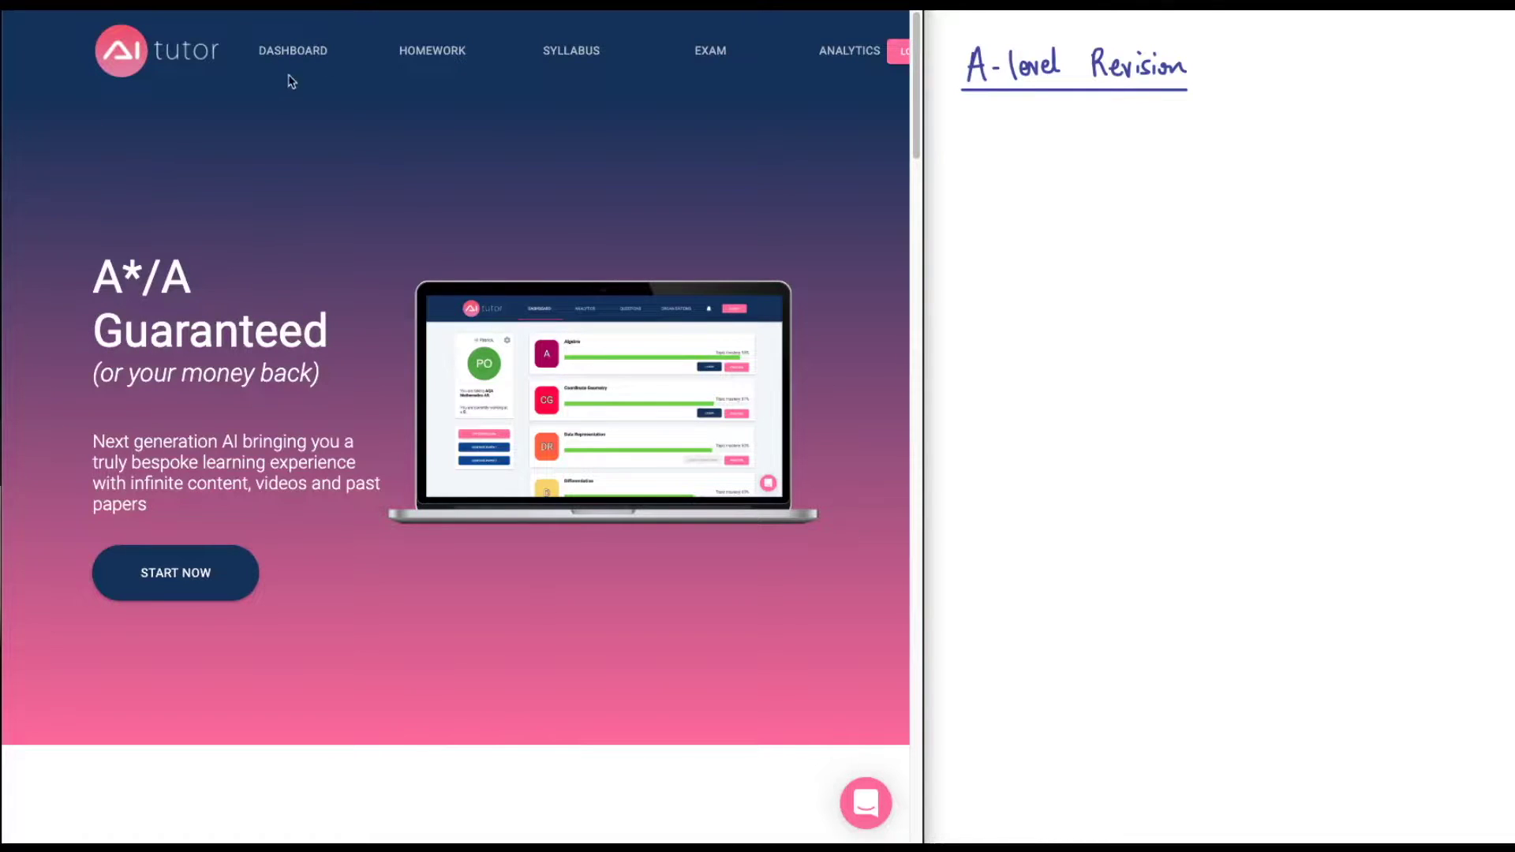
Leave the landing page for the Mathematics A2 dashboard using the top navigation bar.
left_click(300, 50)
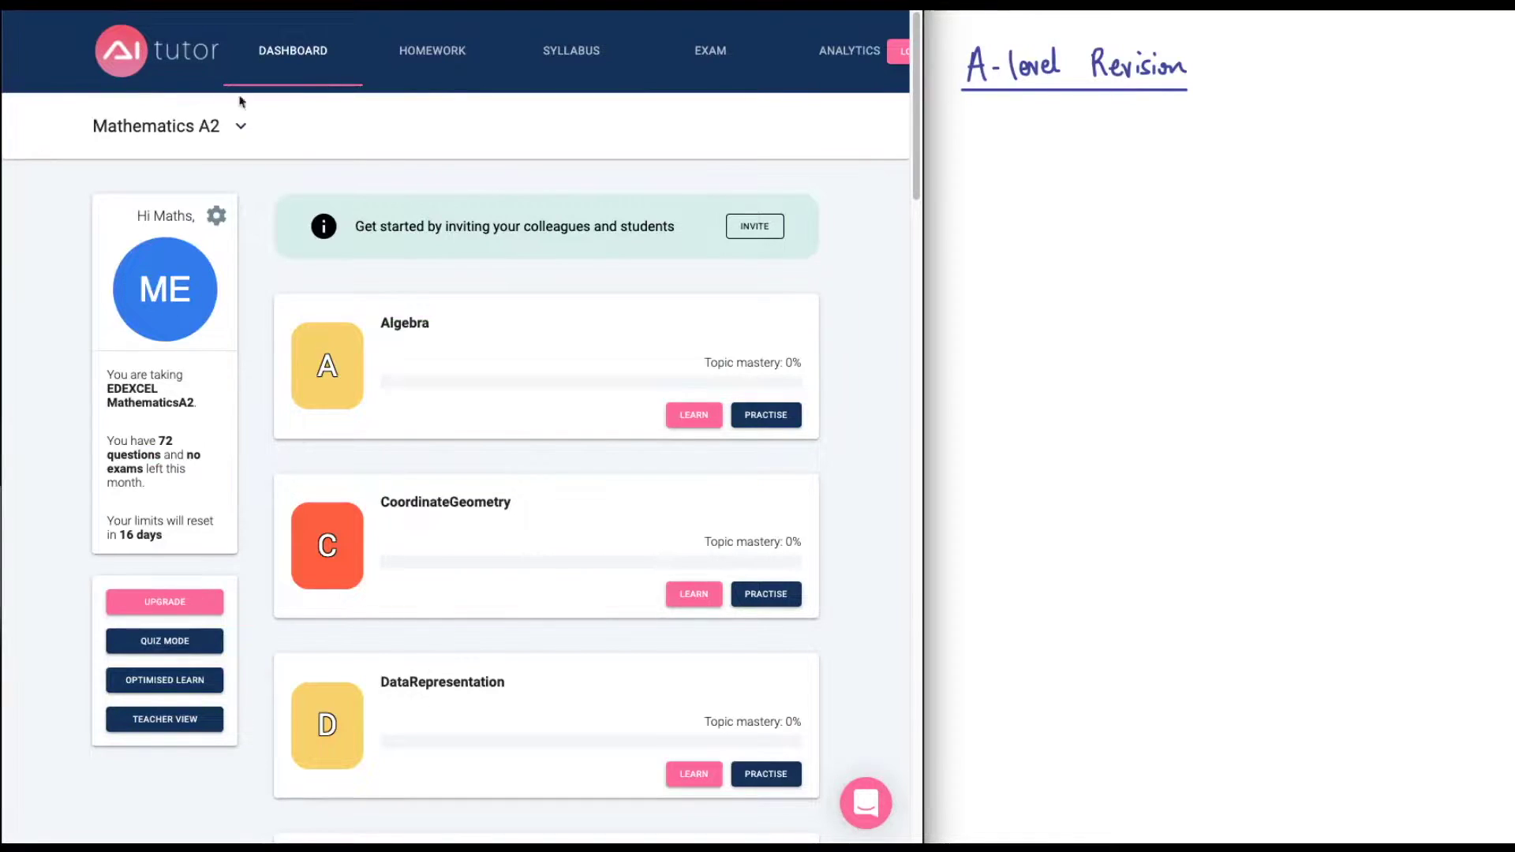
left_click(236, 128)
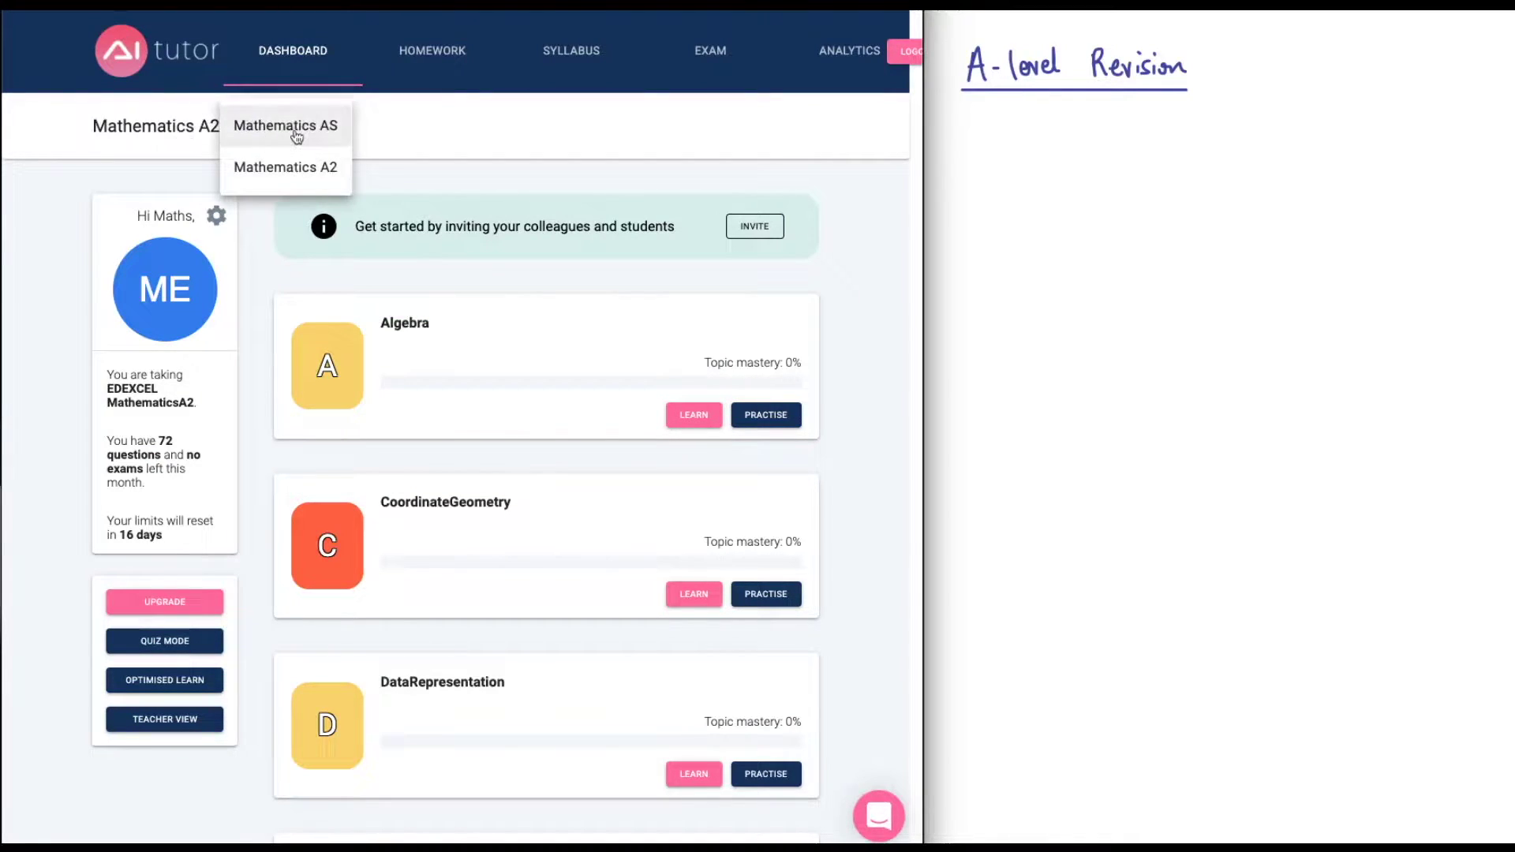
left_click(340, 181)
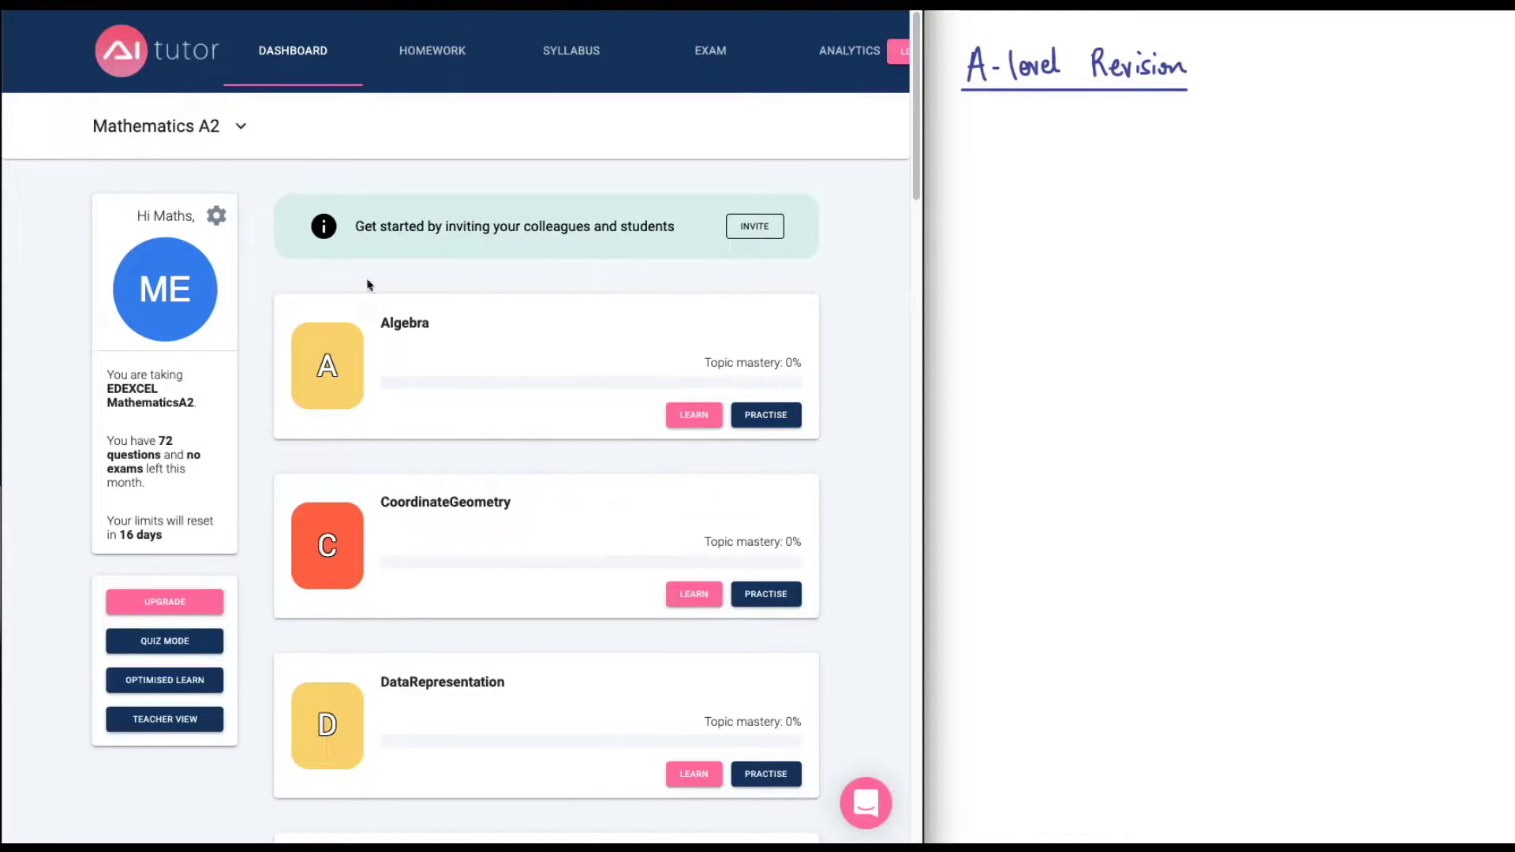
Find the HypothesisTesting card on the dashboard and open its LEARN lessons page.
scroll(572, 405, "down", 10)
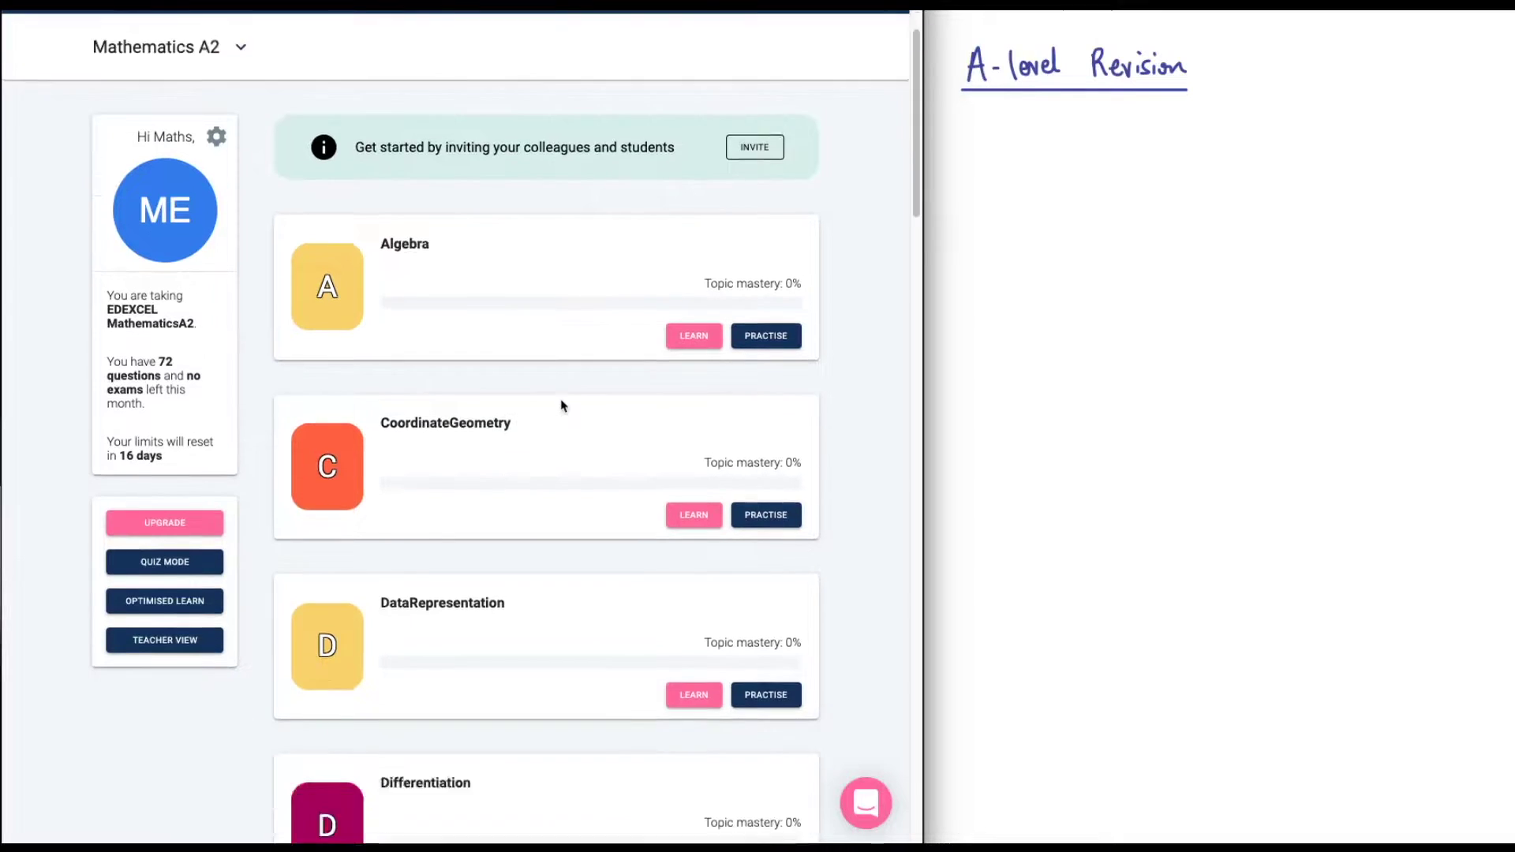
scroll(562, 406, "down", 14)
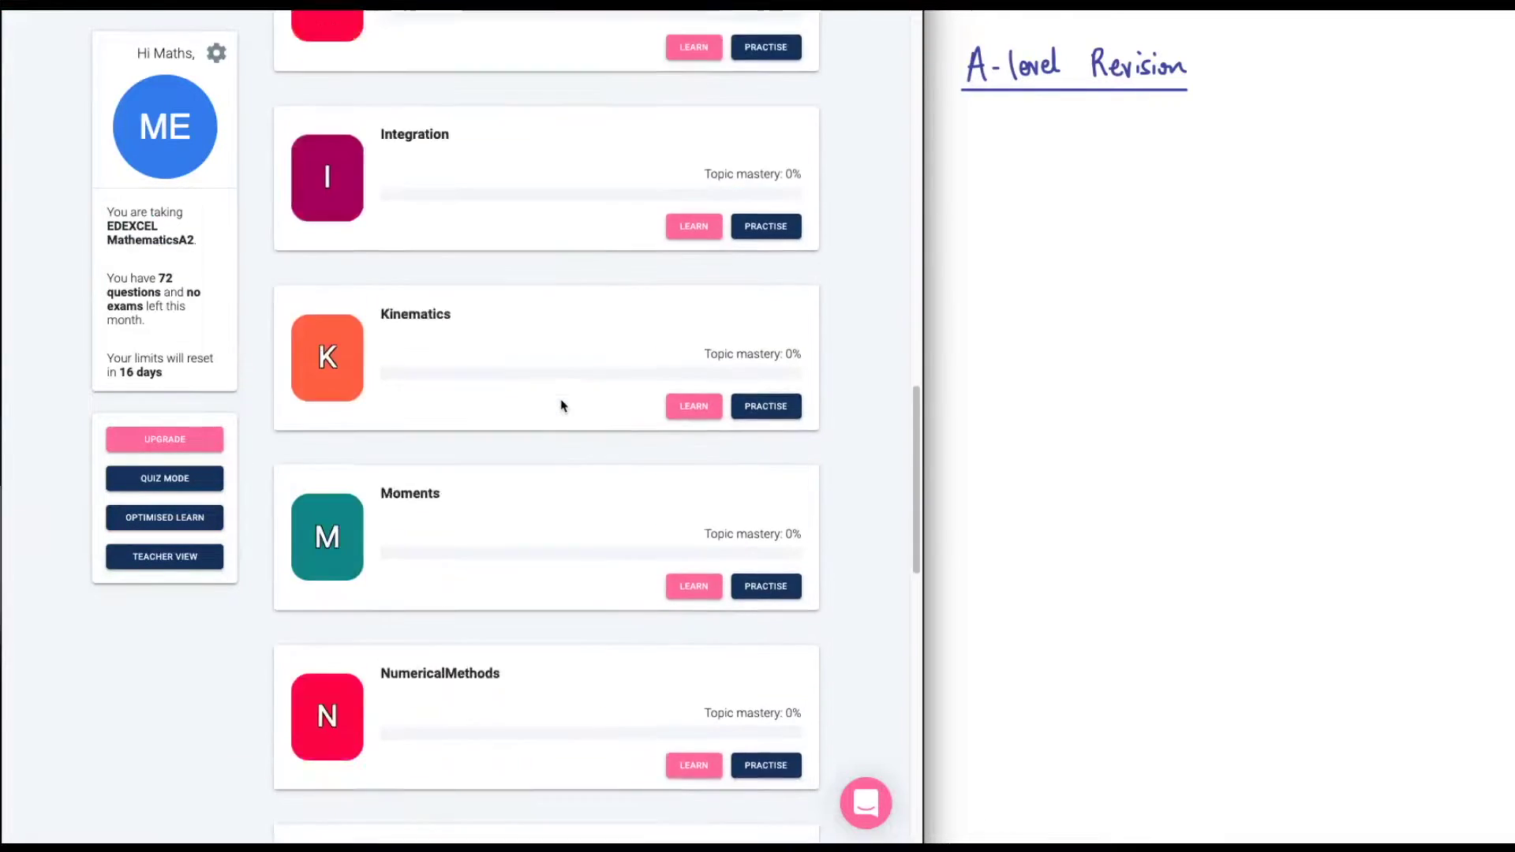
scroll(562, 406, "down", 1)
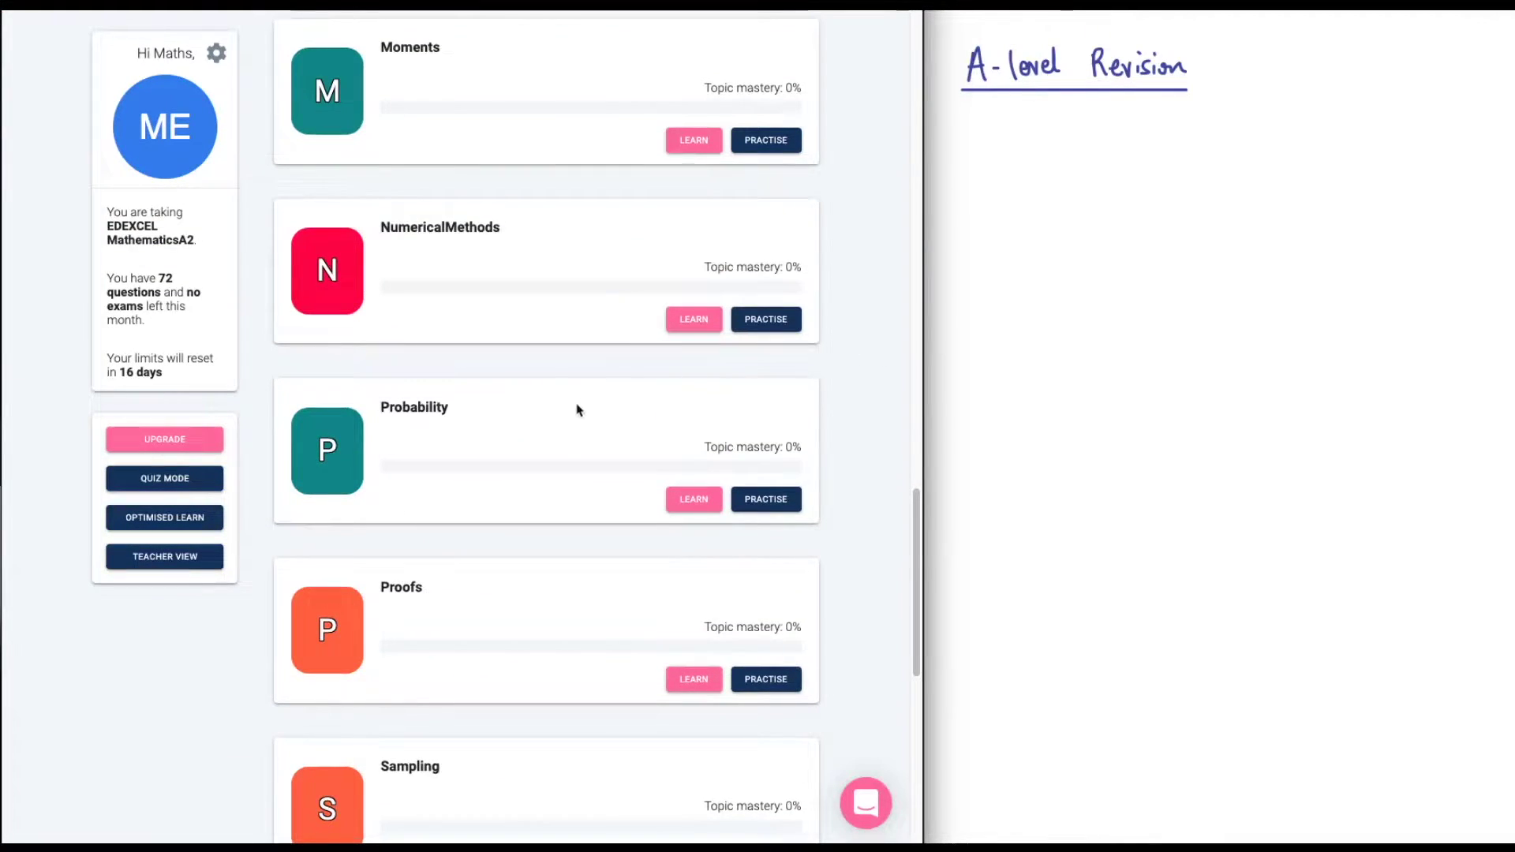
scroll(576, 433, "down", 7)
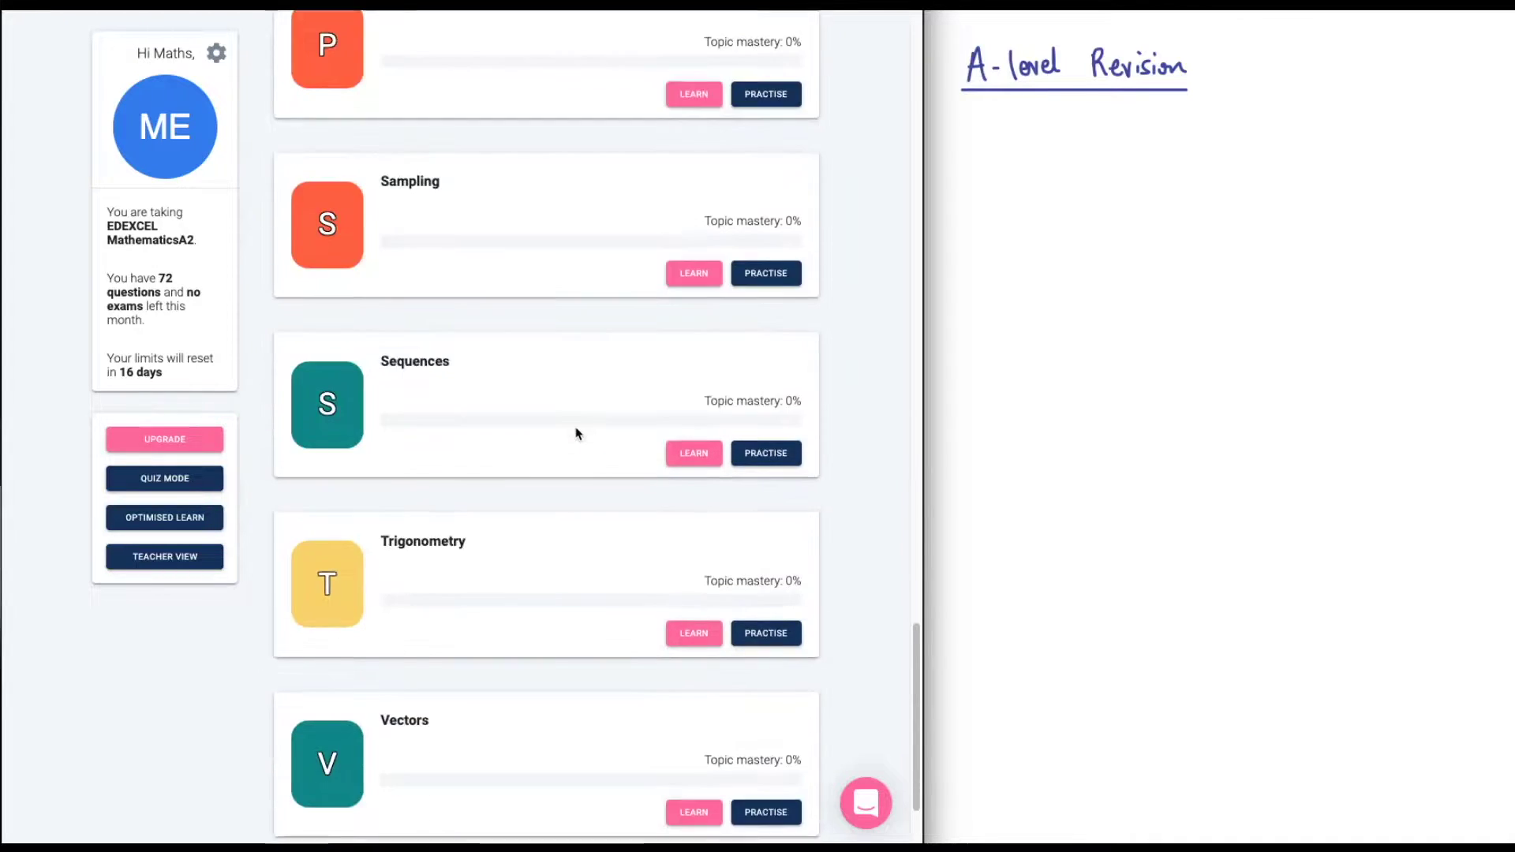
scroll(576, 433, "up", 8)
scroll(576, 433, "up", 10)
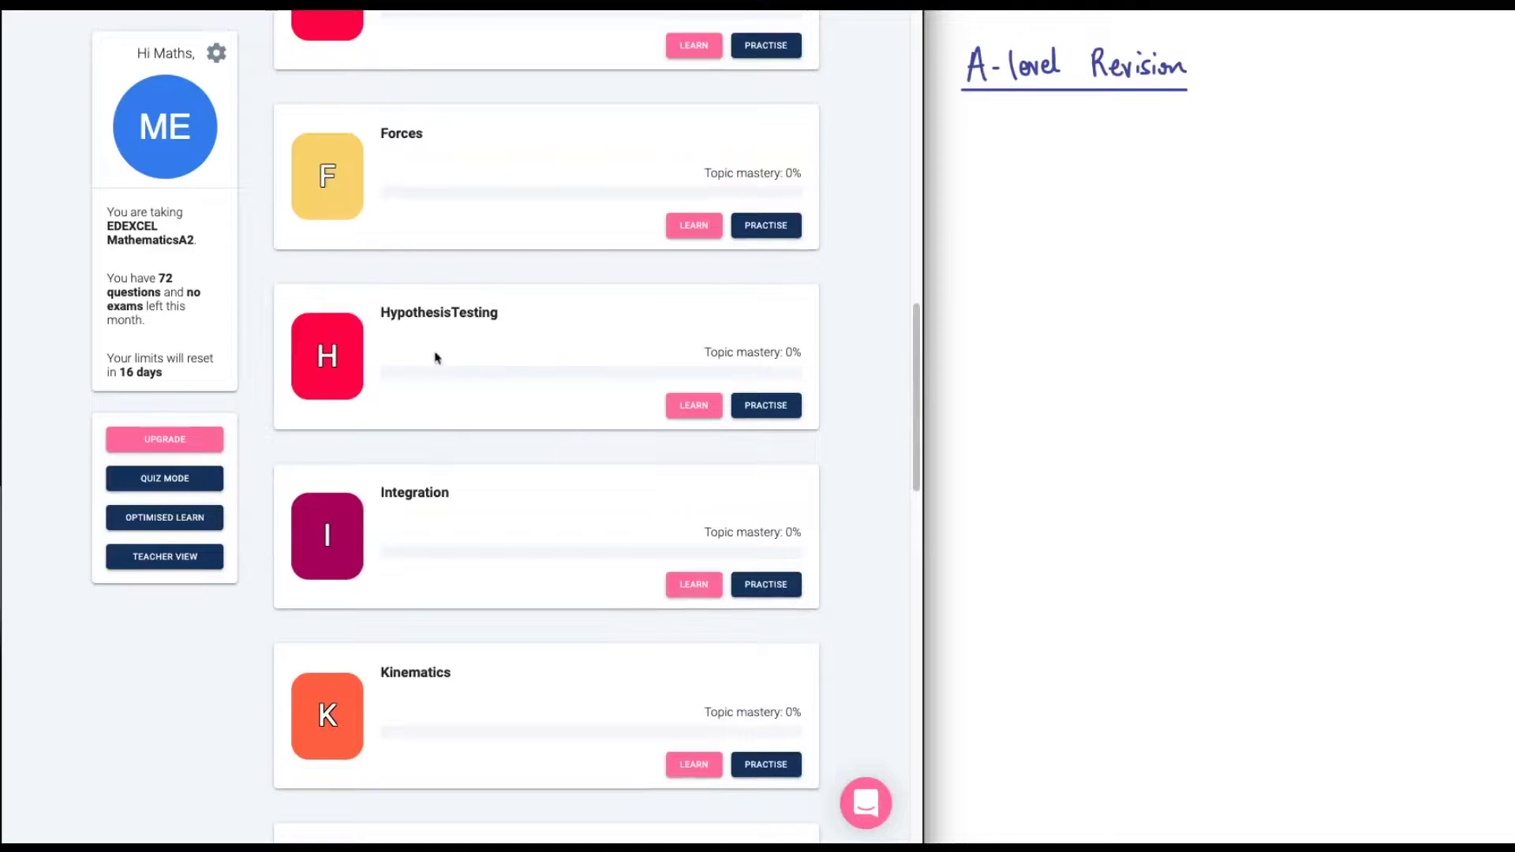
scroll(552, 339, "up", 2)
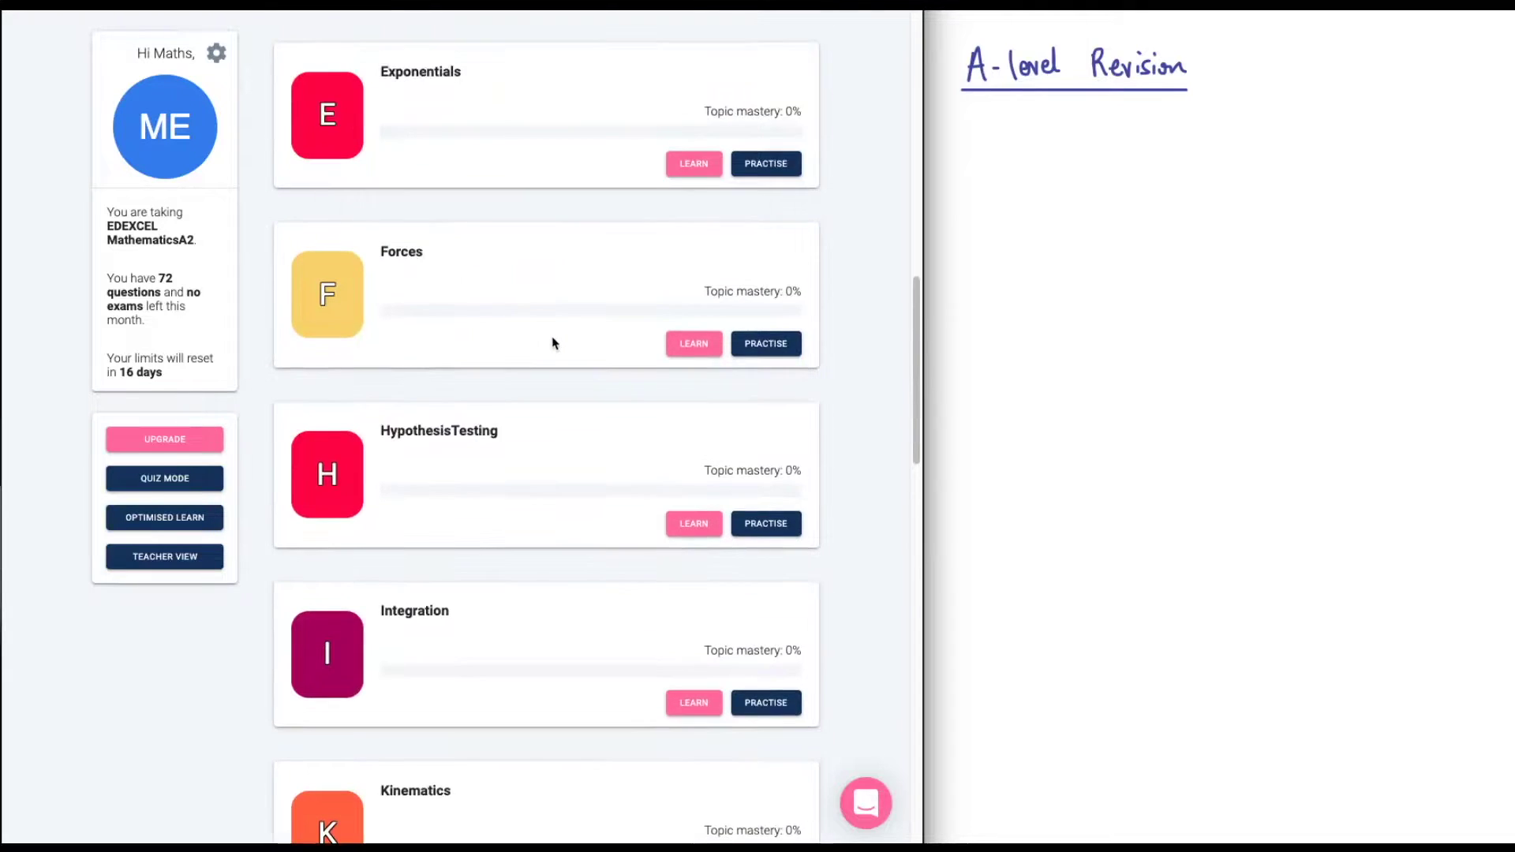
left_click(694, 523)
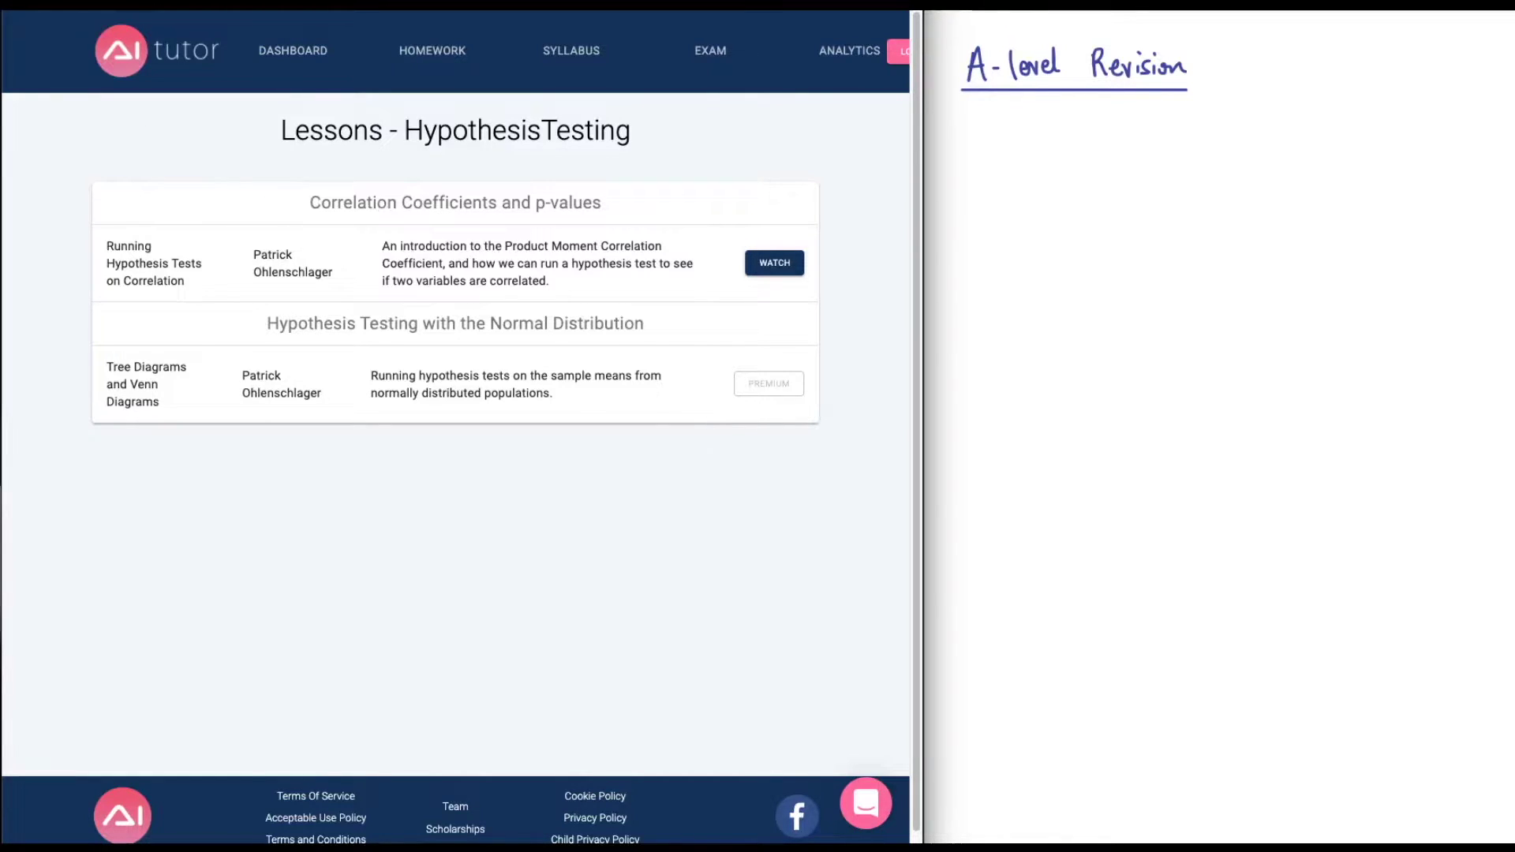
Return to the dashboard and start PRACTISE questions for HypothesisTesting.
key("alt+Left")
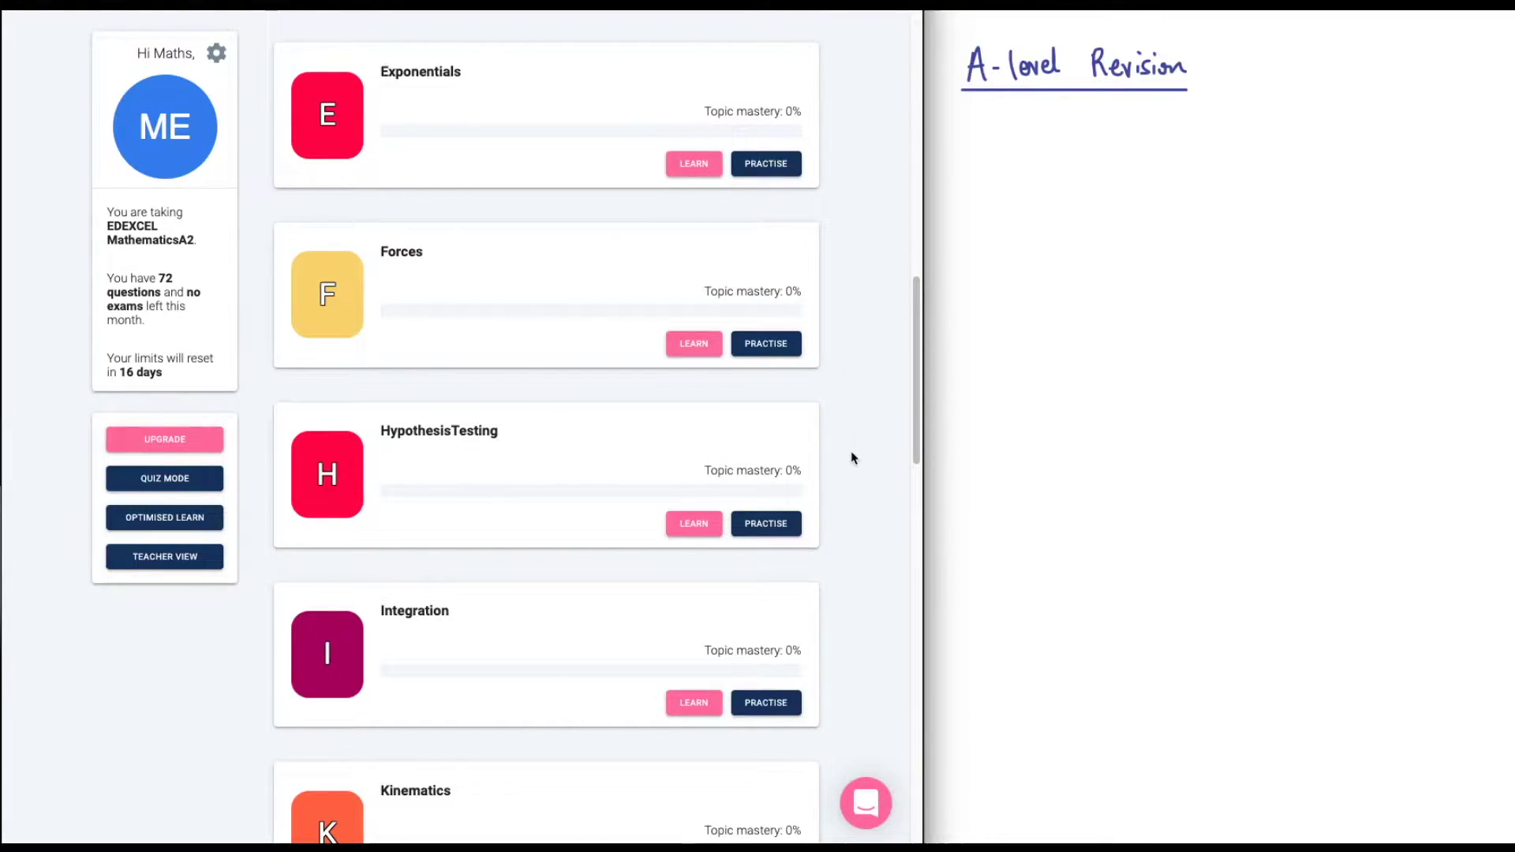
left_click(776, 537)
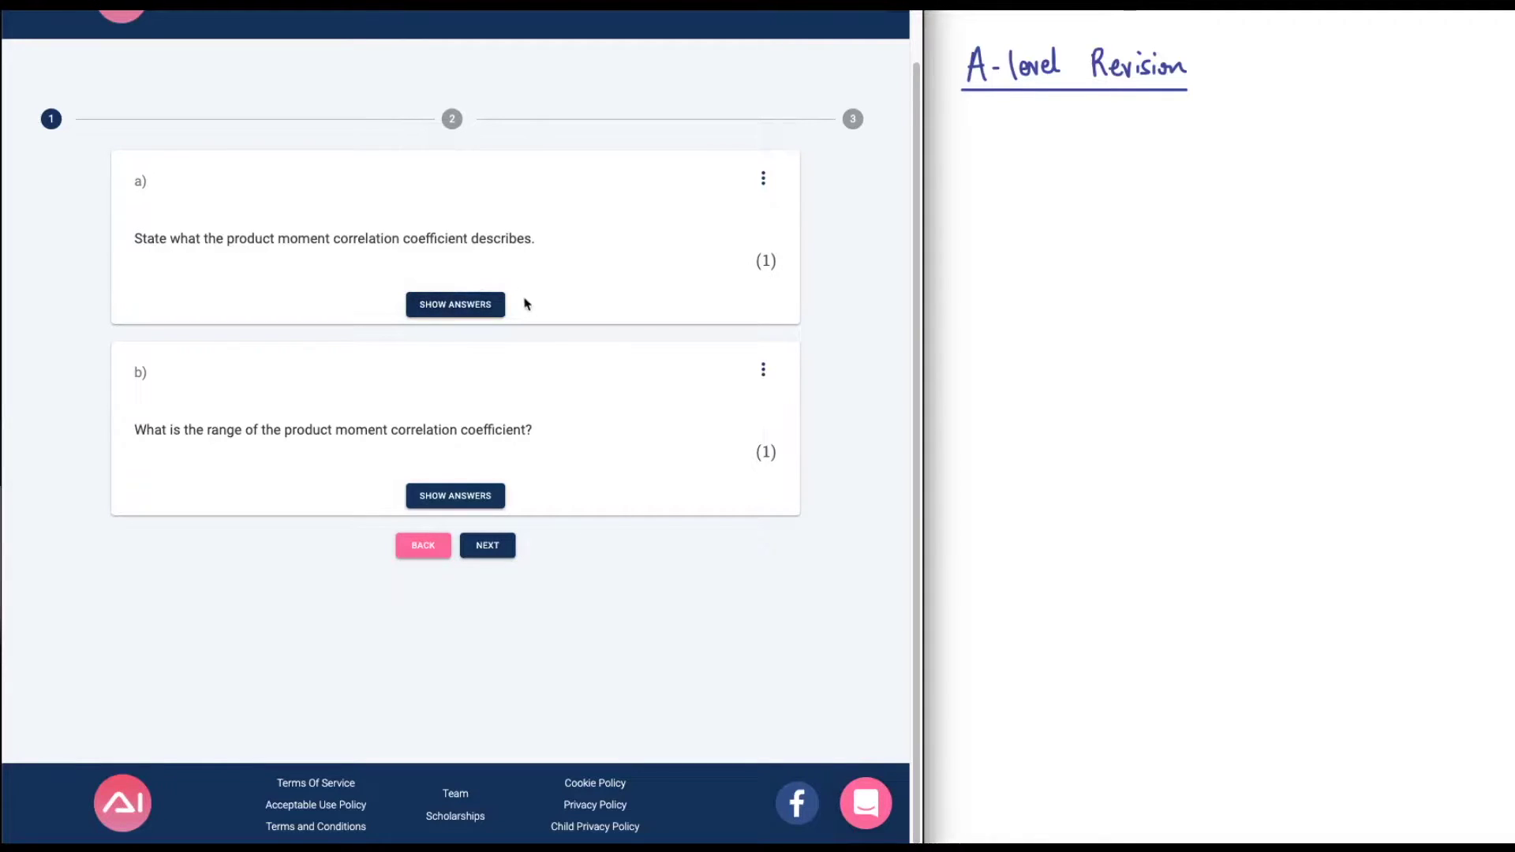
Answer part a) with linear correlation, then reveal the range options for part b).
left_click(434, 311)
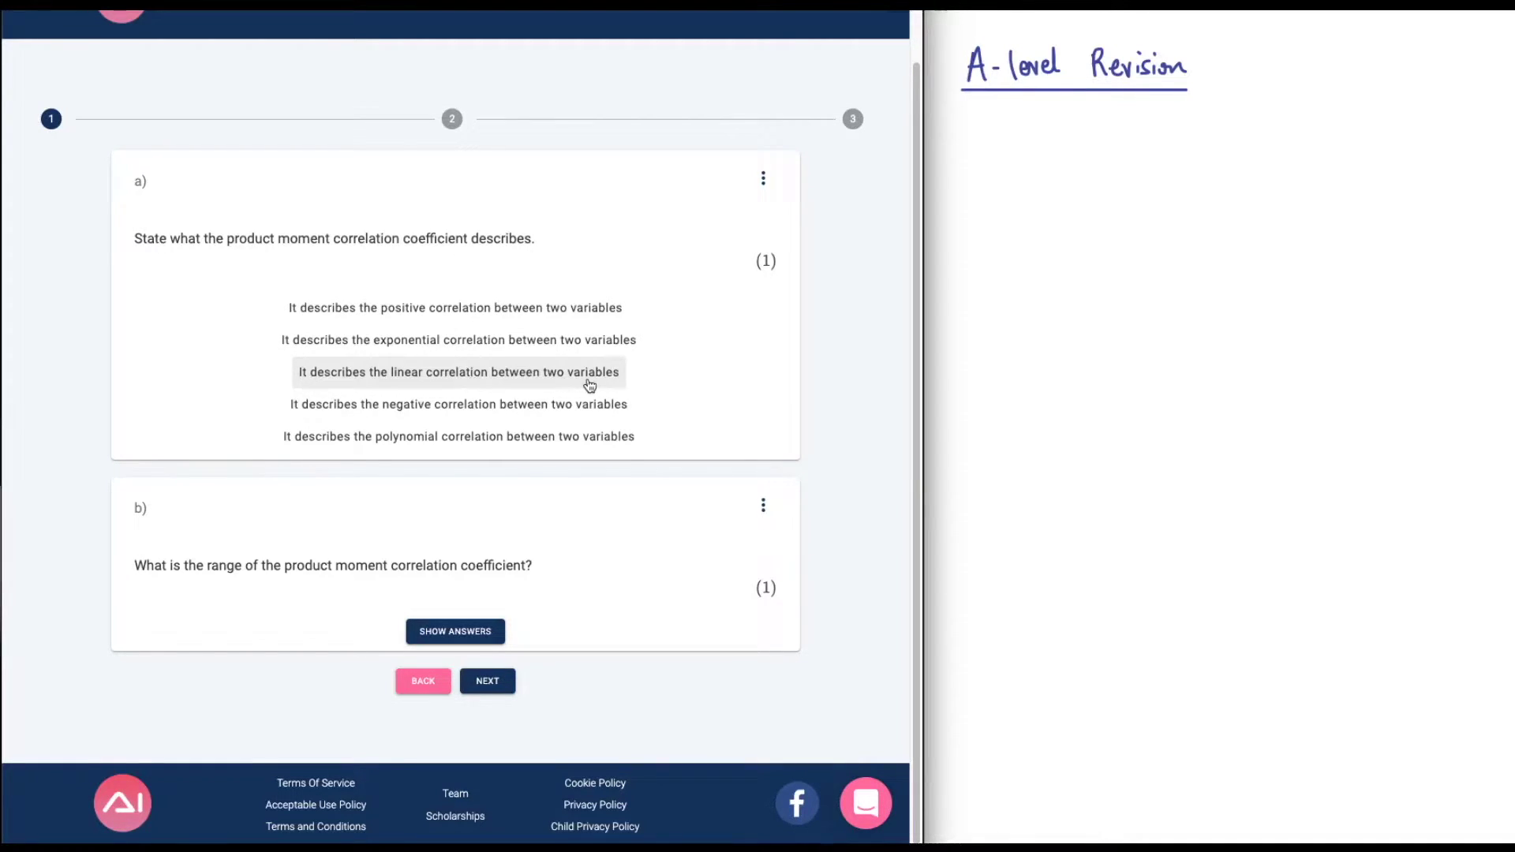
left_click(473, 380)
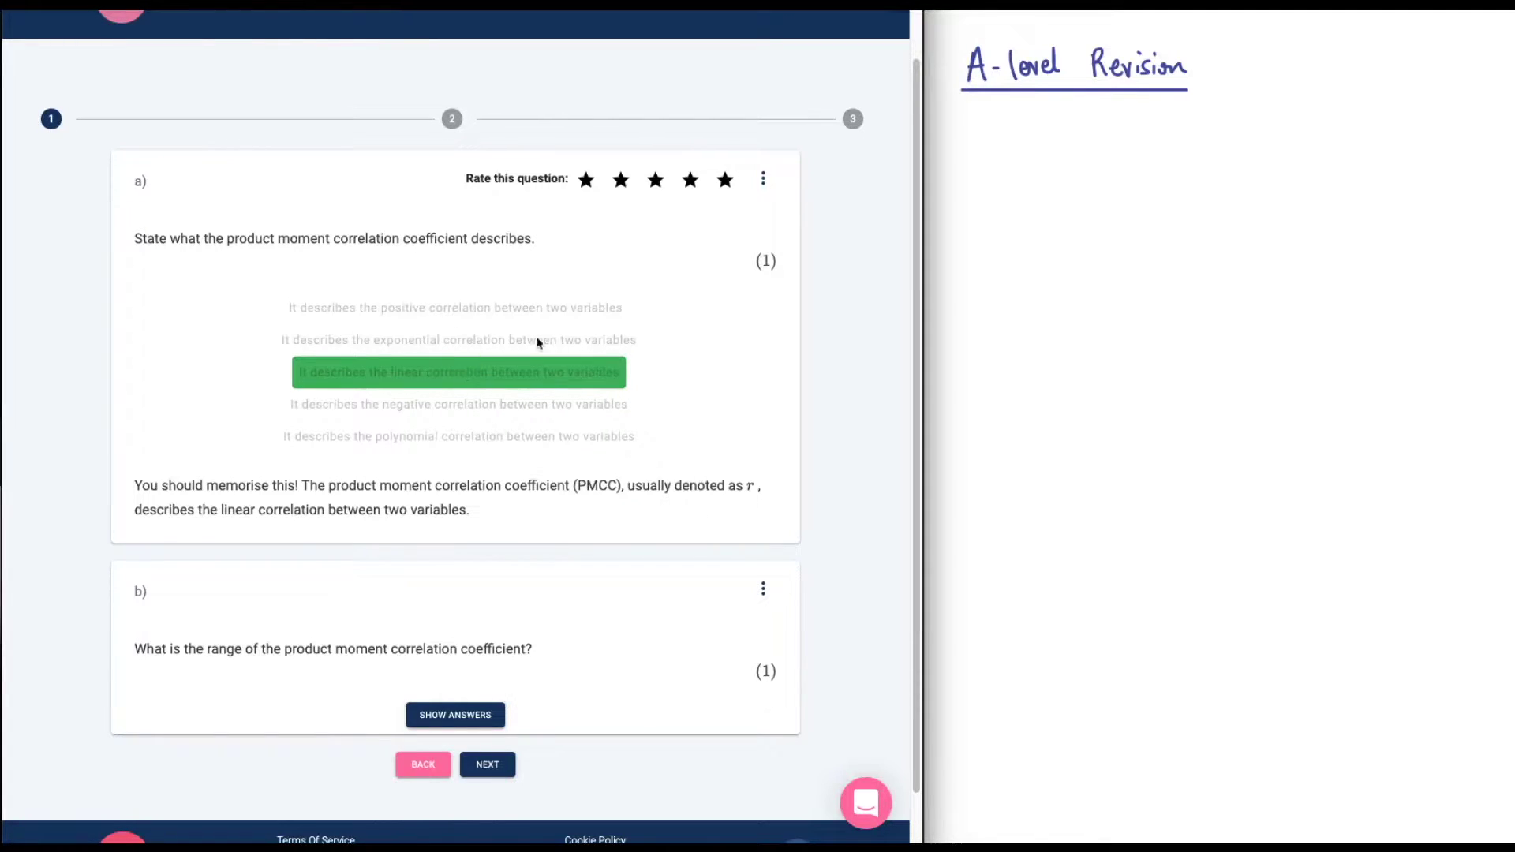
scroll(188, 528, "down", 1)
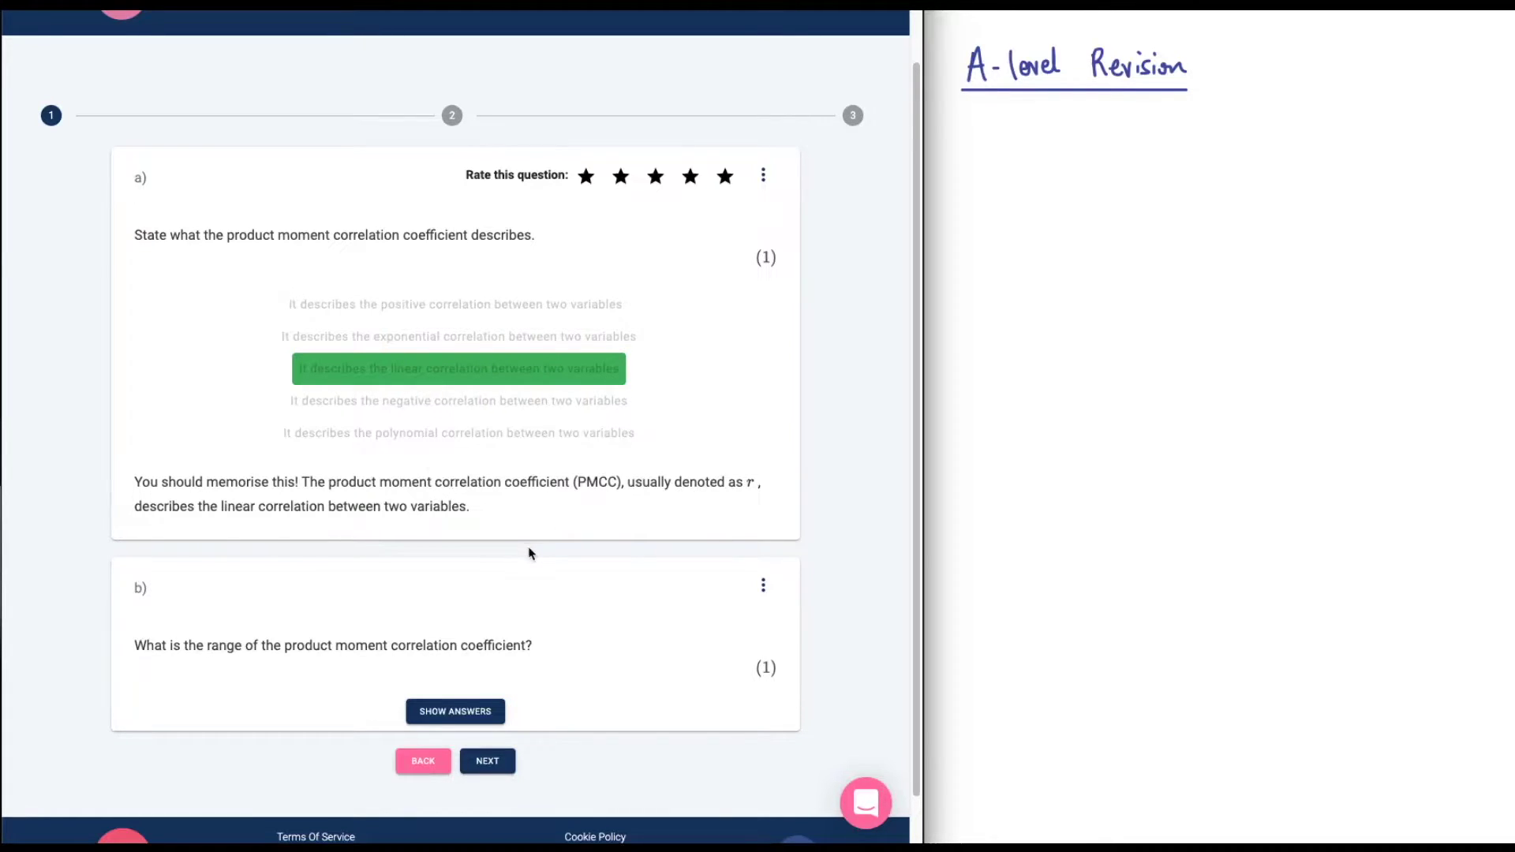
scroll(529, 553, "down", 1)
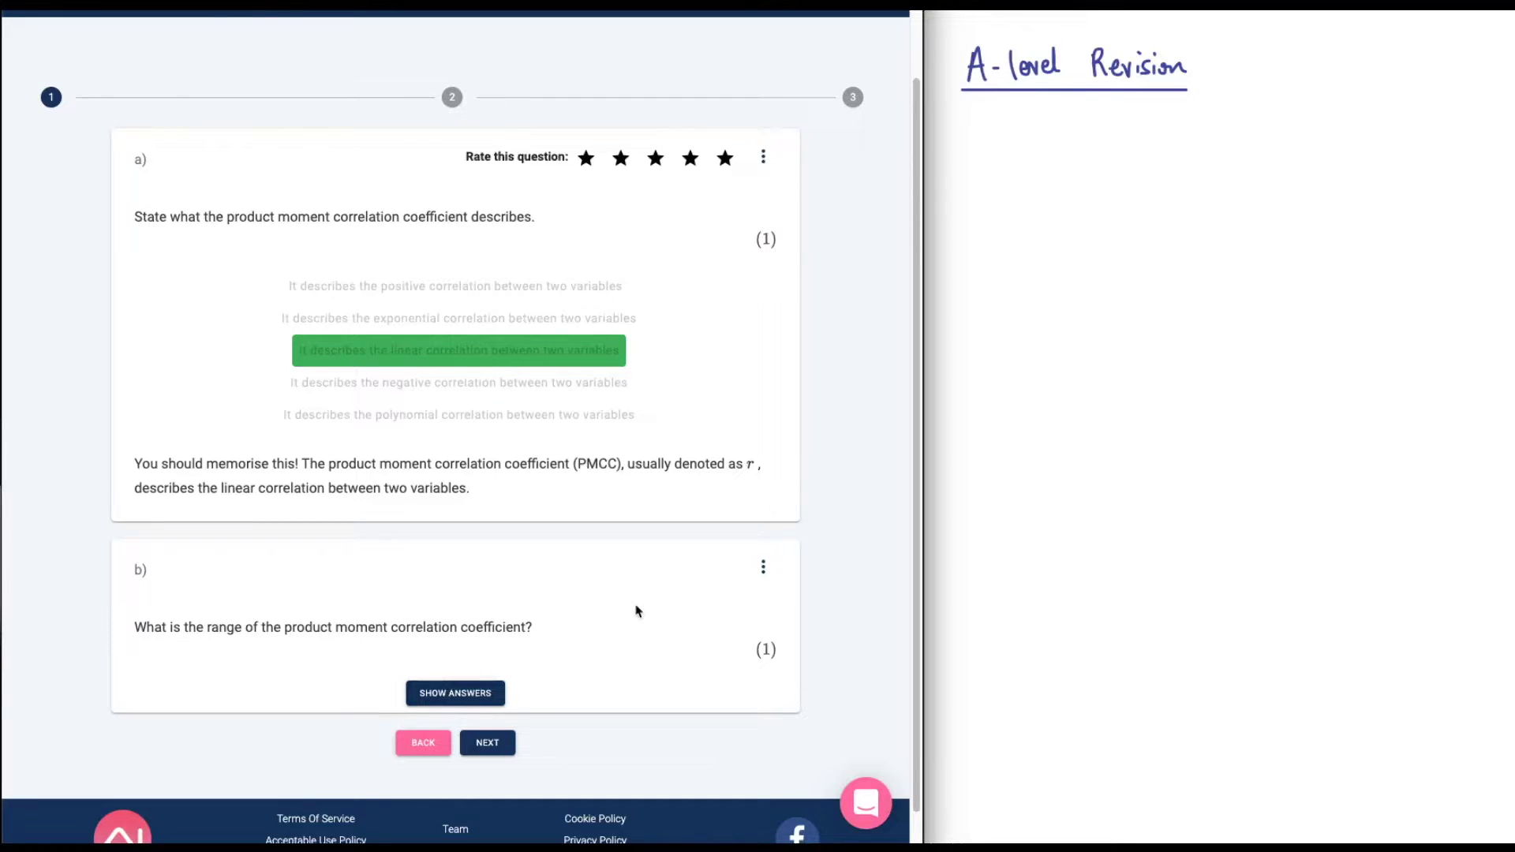
left_click(418, 703)
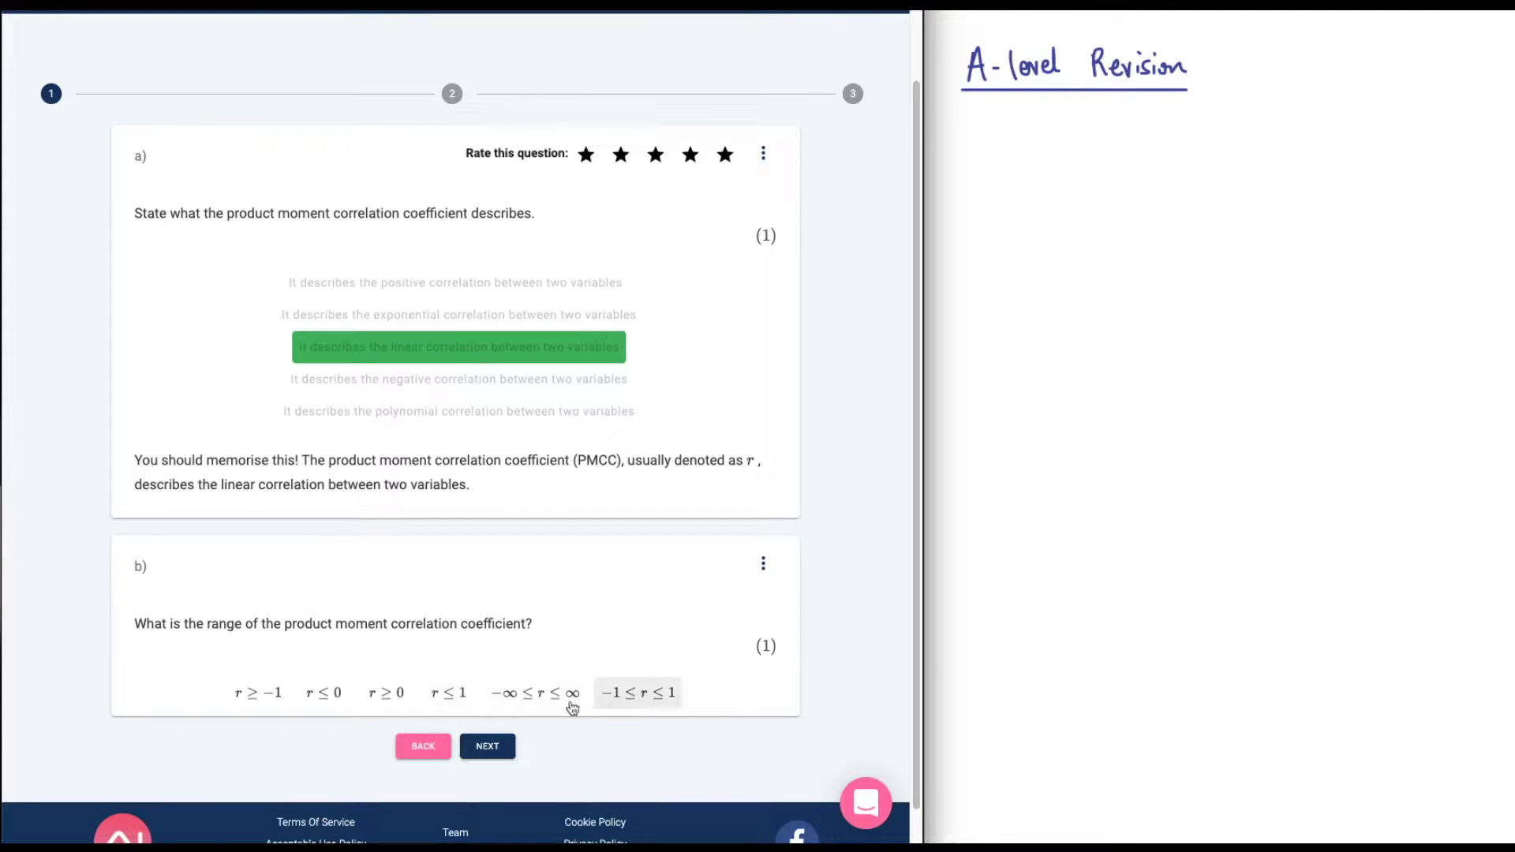
Answer part b) with r ≤ 1, see −1 ≤ r ≤ 1 marked correct, and continue to step 2.
left_click(452, 700)
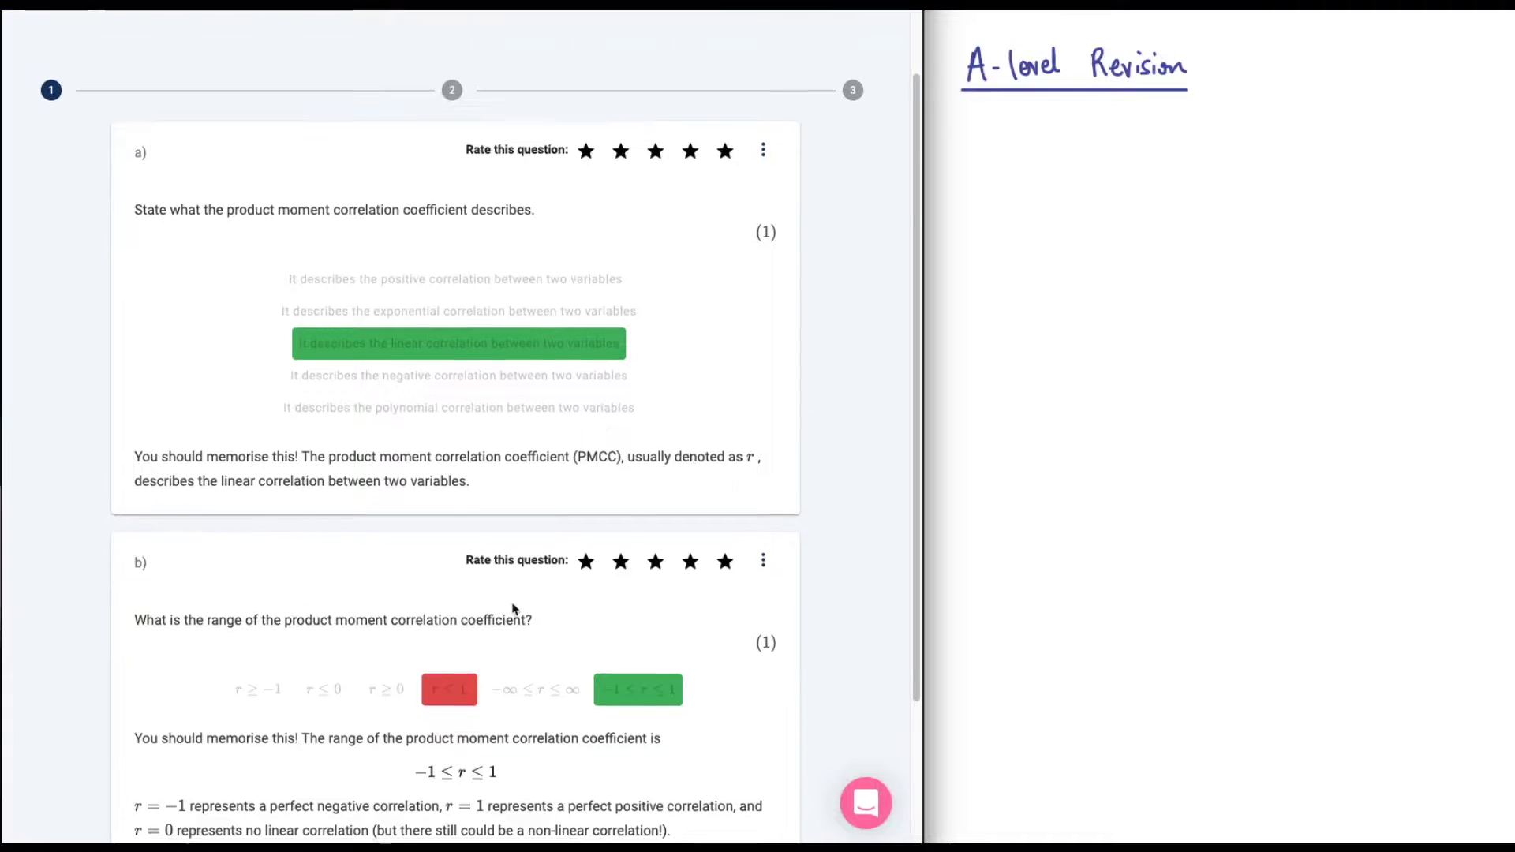
scroll(513, 609, "down", 3)
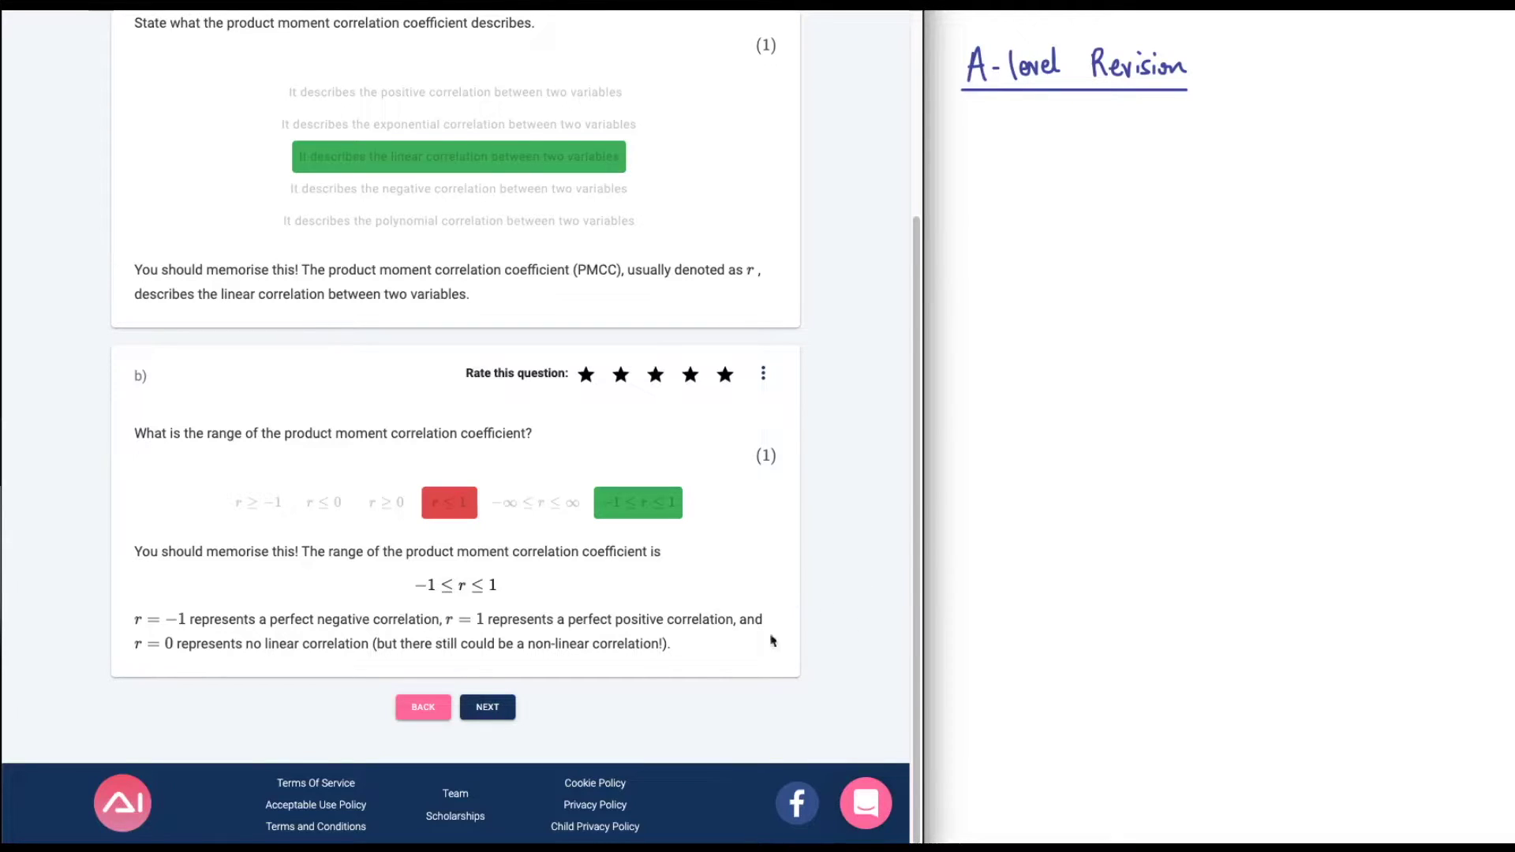
left_click(494, 713)
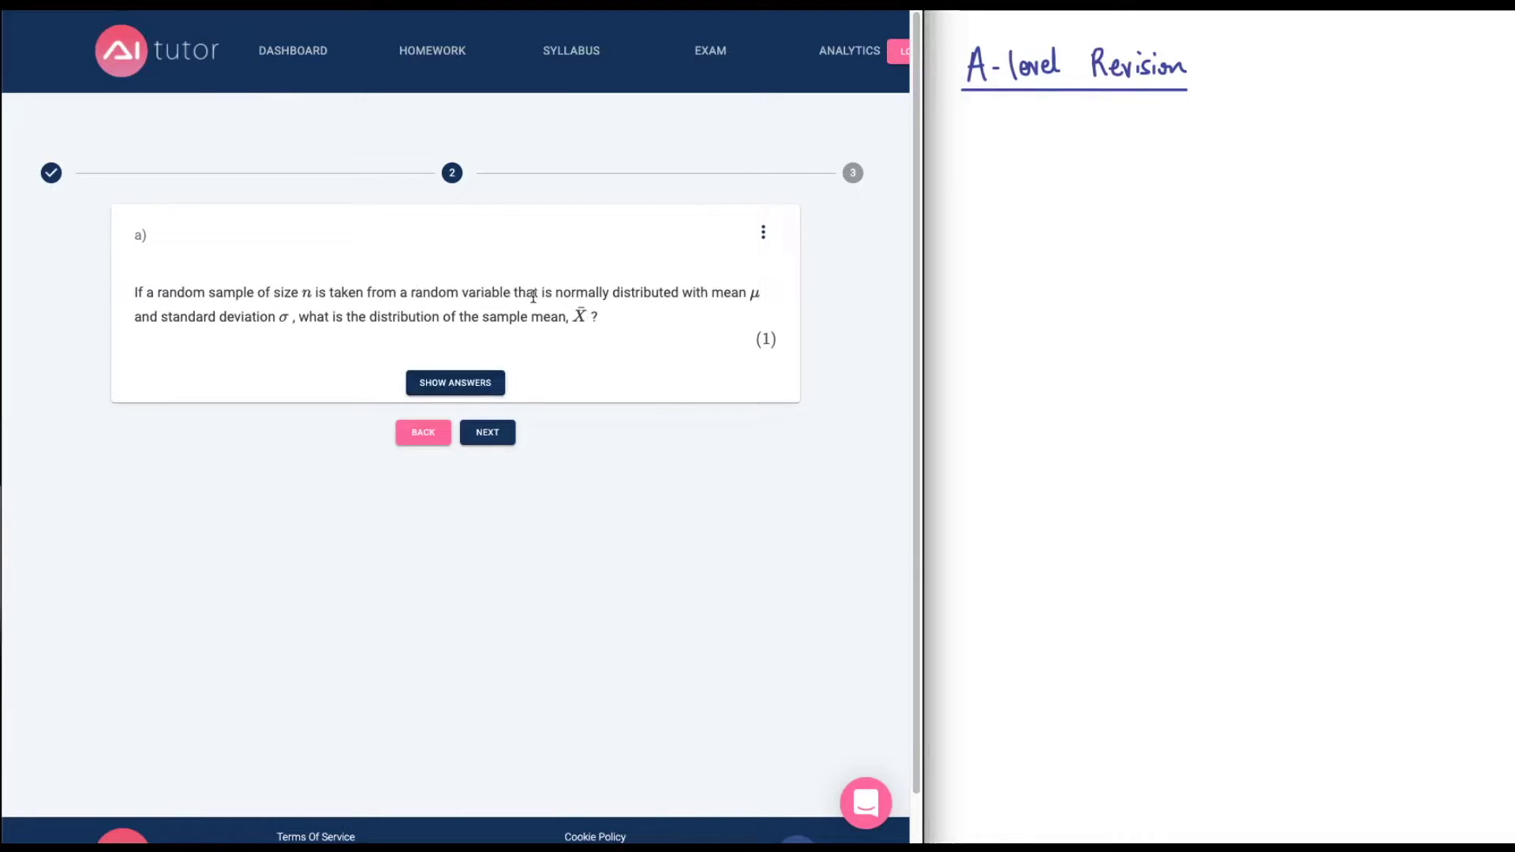
Reveal the choices and answer the sample-mean question with N(μ, σ²/n).
left_click(484, 384)
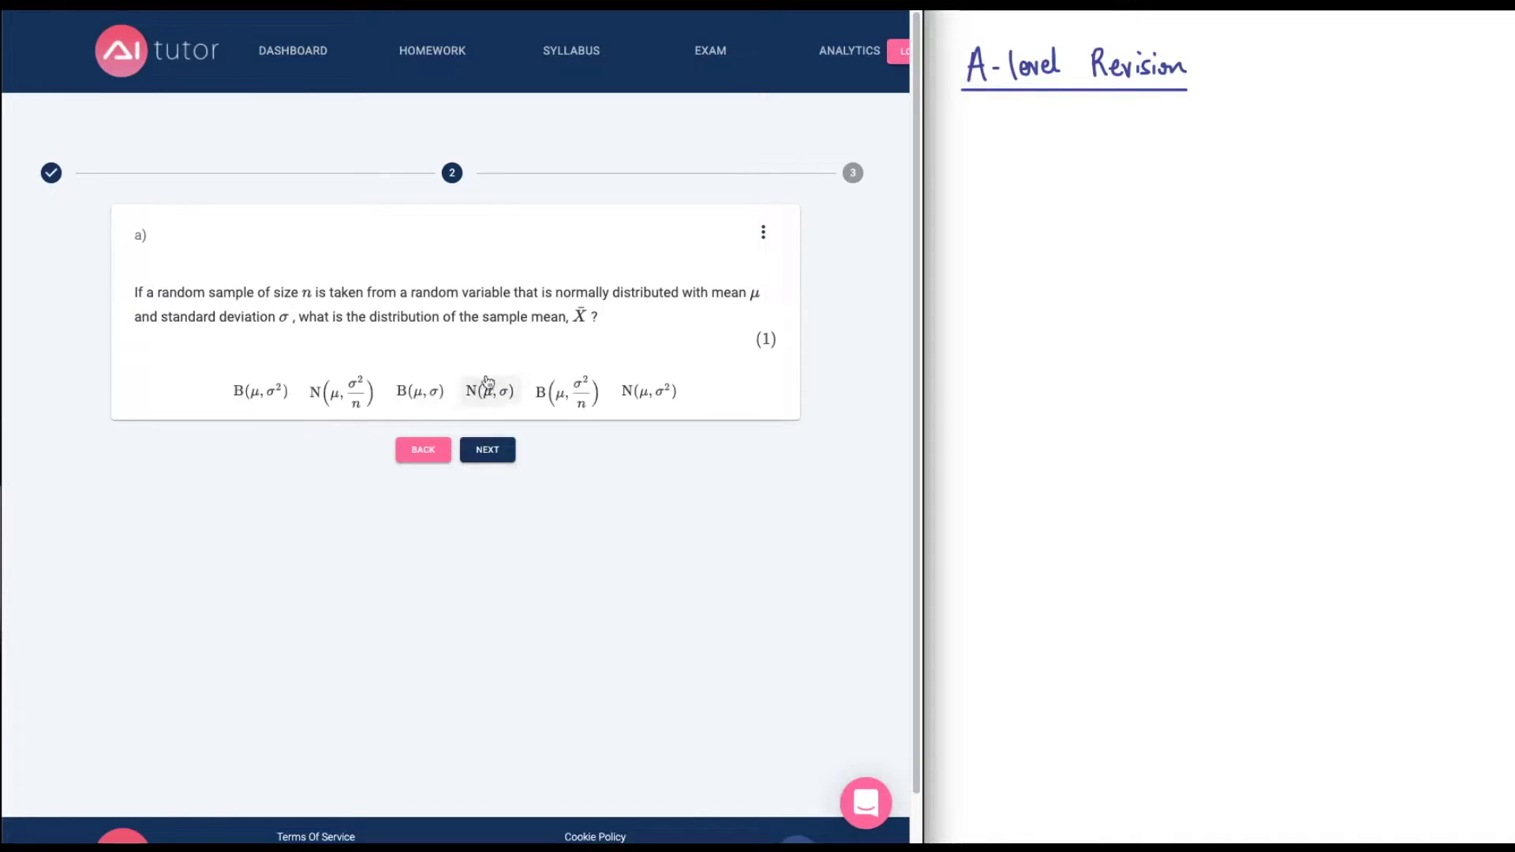
left_click(338, 400)
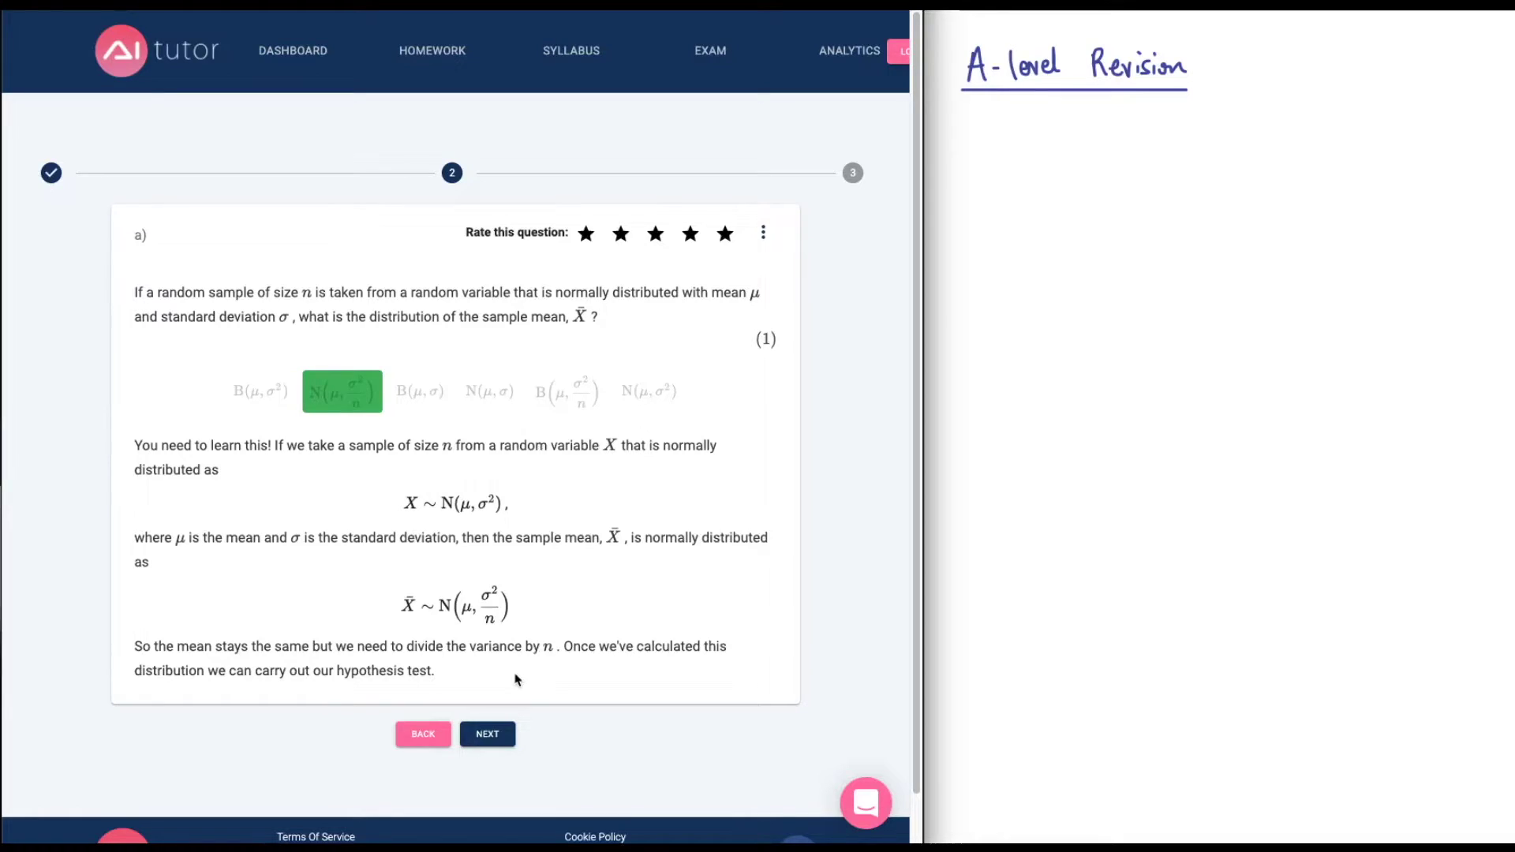
On question 3, note N(185, 25/30) on the whiteboard and answer X̄ ~ N(185, 0.91²).
left_click(484, 734)
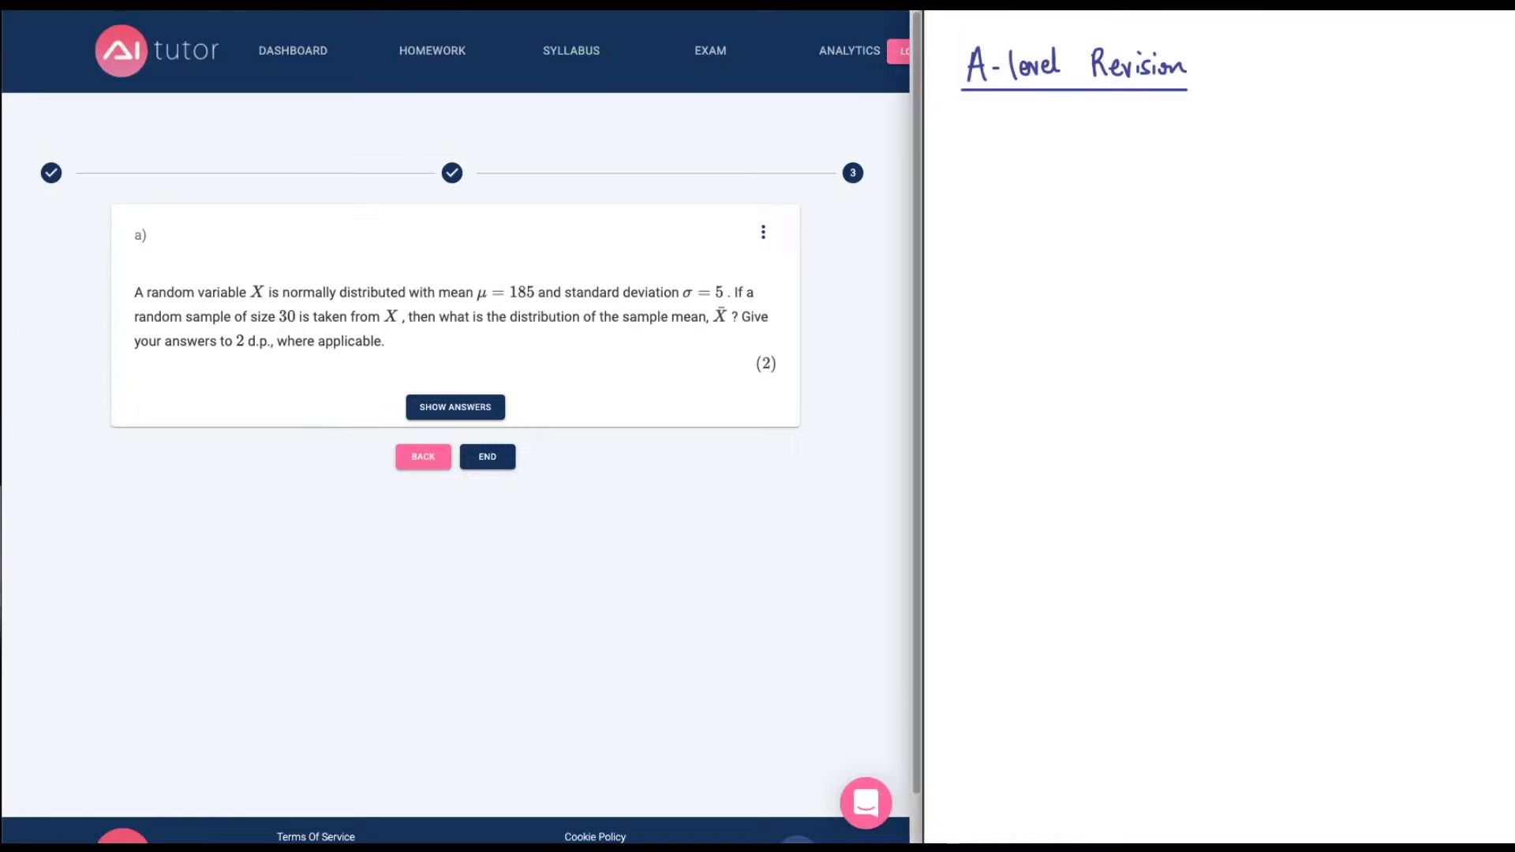
mouse_move(983, 151)
left_mouse_down()
mouse_move(981, 180)
mouse_move(998, 150)
mouse_move(1015, 188)
mouse_move(1064, 150)
mouse_move(1075, 181)
mouse_move(1103, 157)
mouse_move(1118, 164)
mouse_move(1094, 189)
mouse_move(1112, 171)
mouse_move(1131, 178)
left_mouse_up()
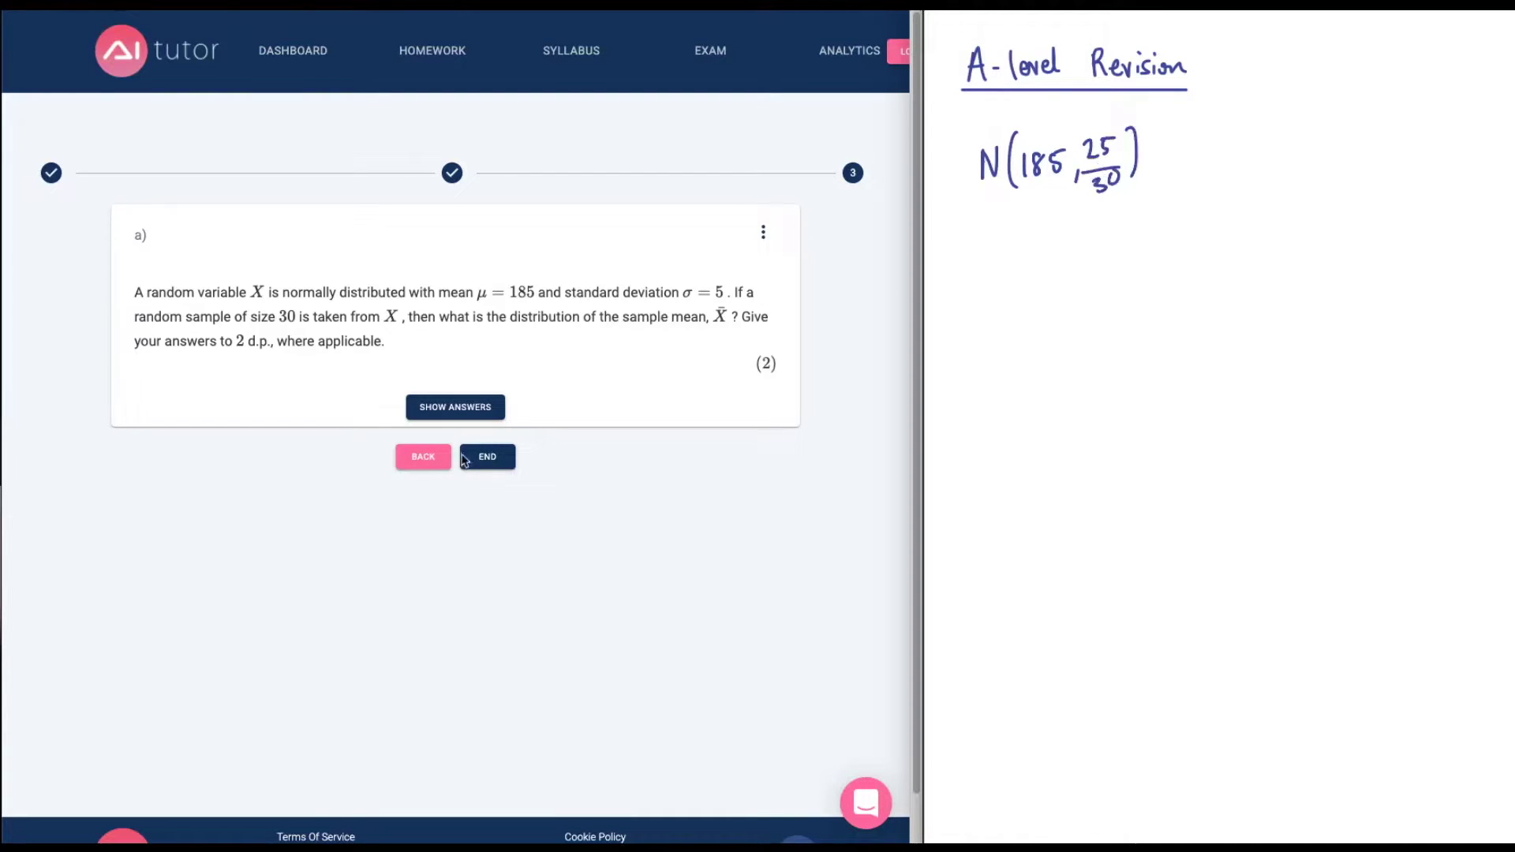
left_click(482, 414)
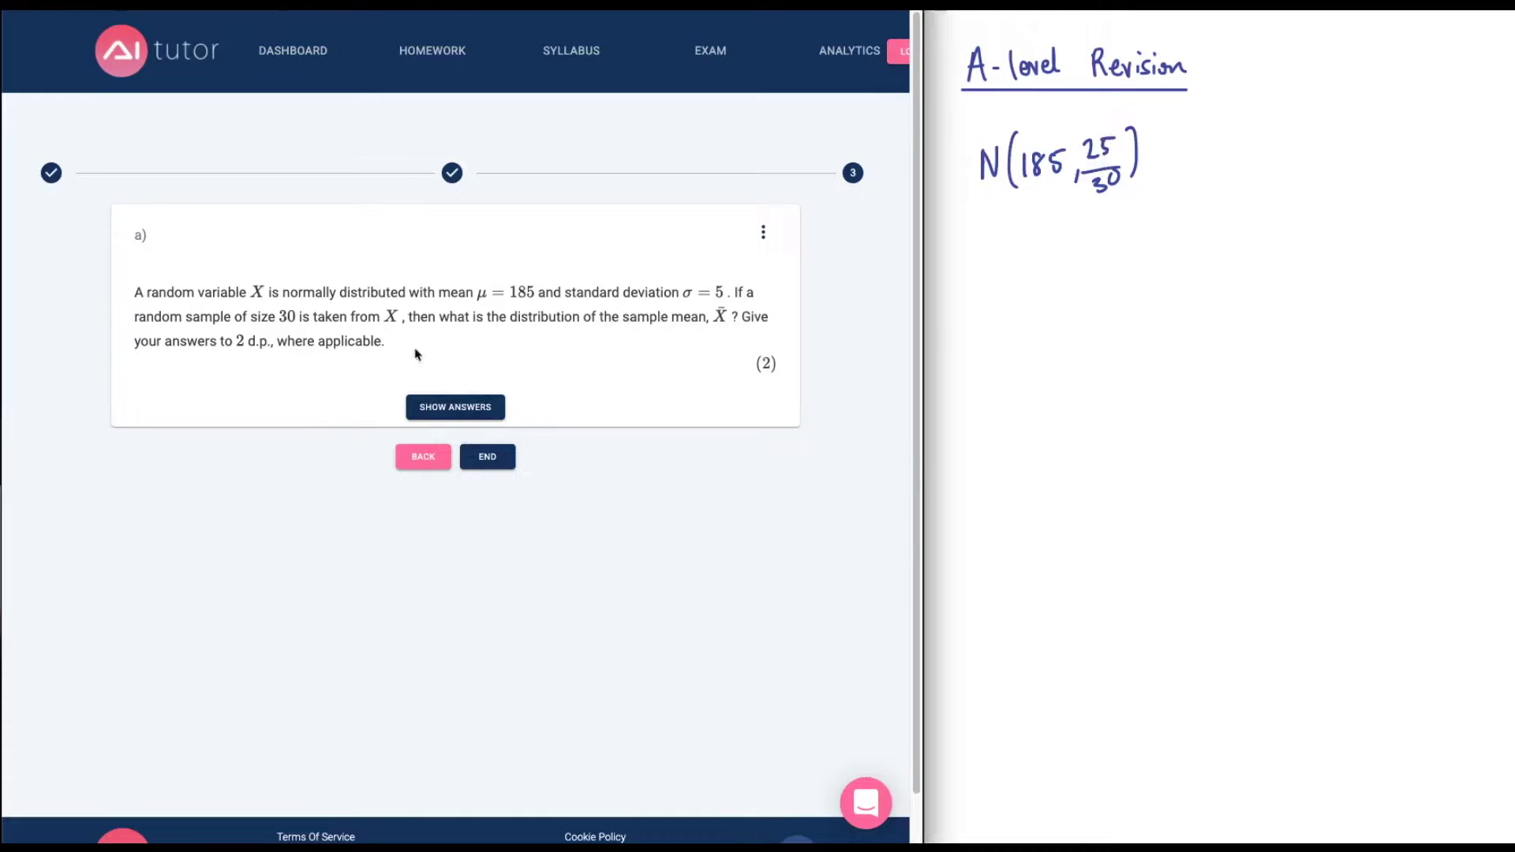
left_click(471, 407)
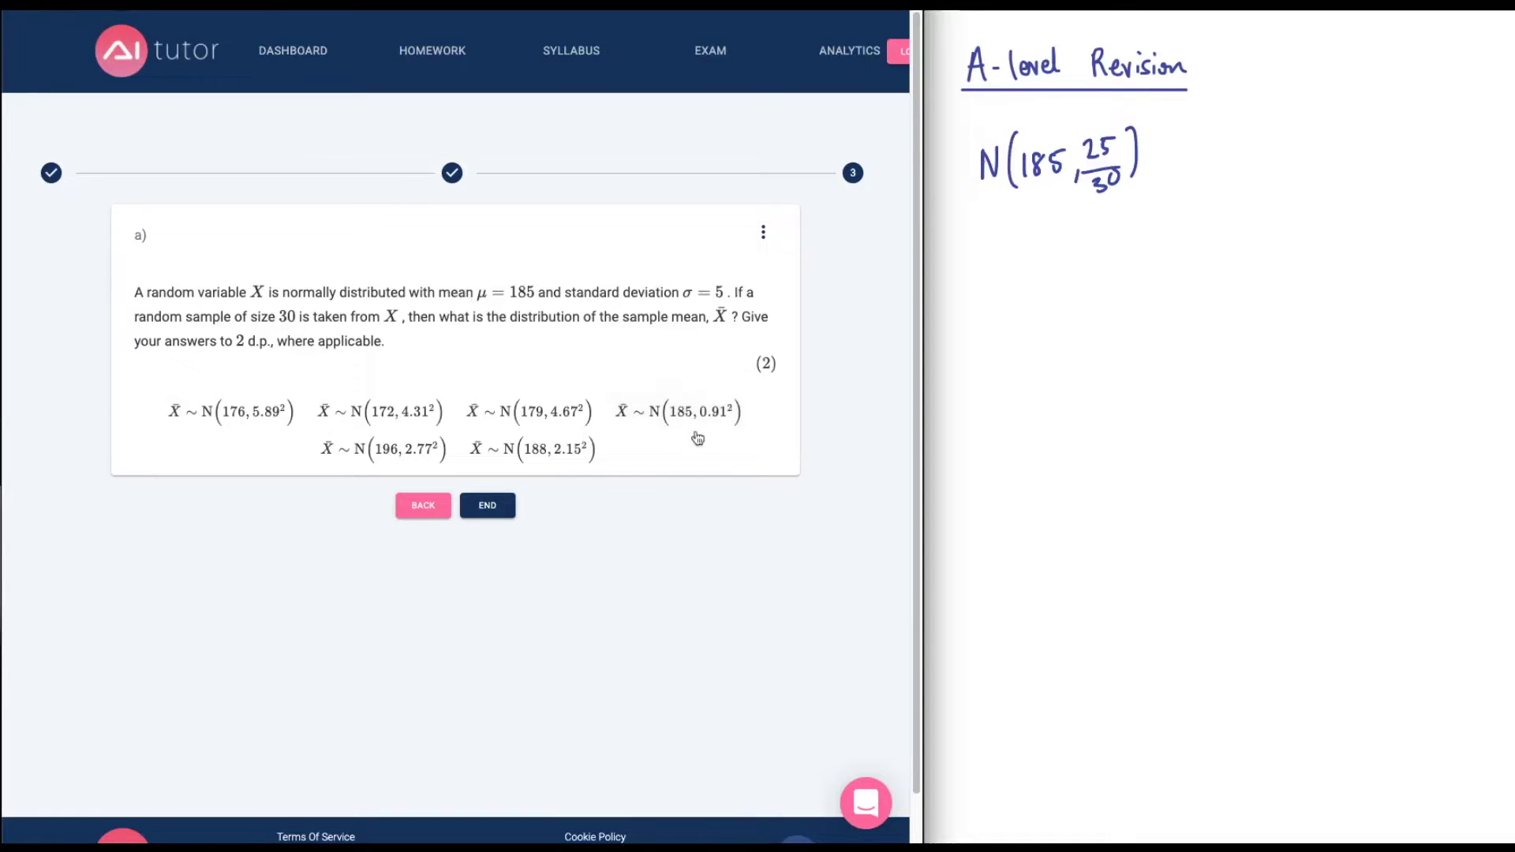
left_click(668, 413)
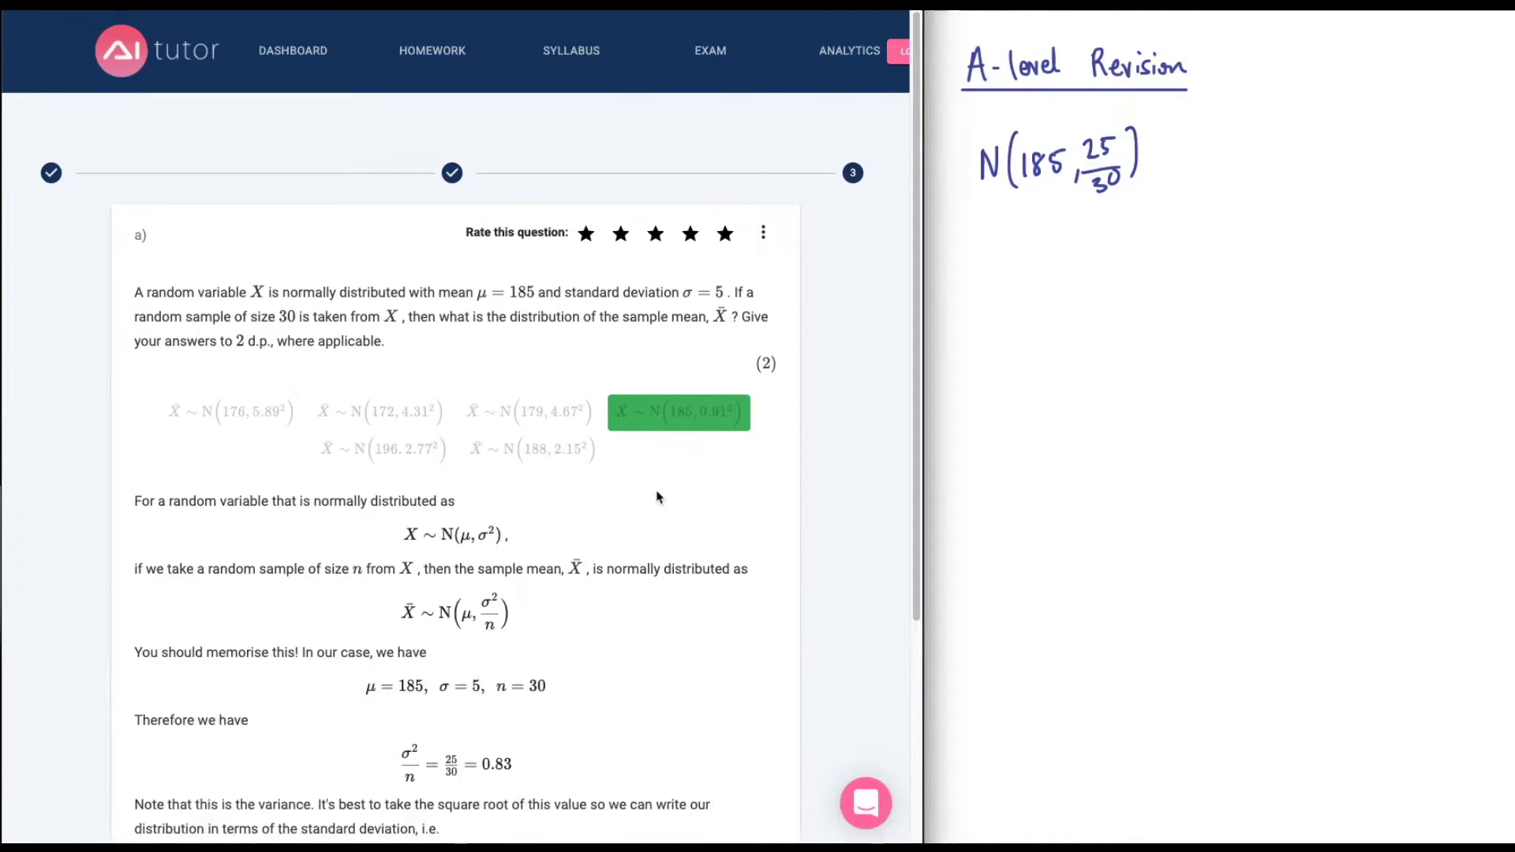
Scroll through the worked solution deriving √0.83 = 0.91 down to the END button.
scroll(658, 495, "down", 1)
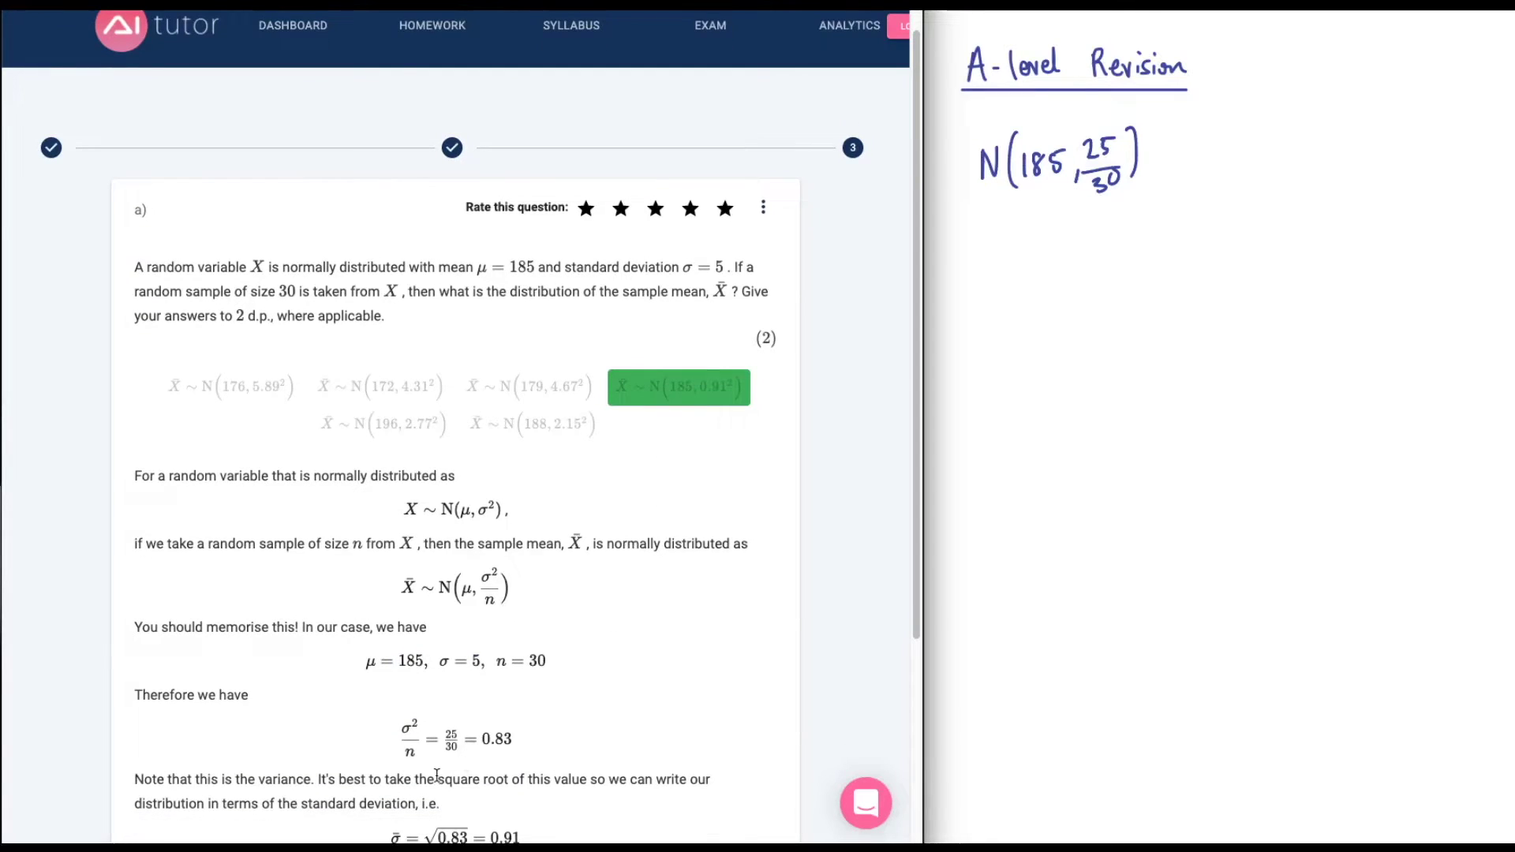
scroll(439, 772, "down", 1)
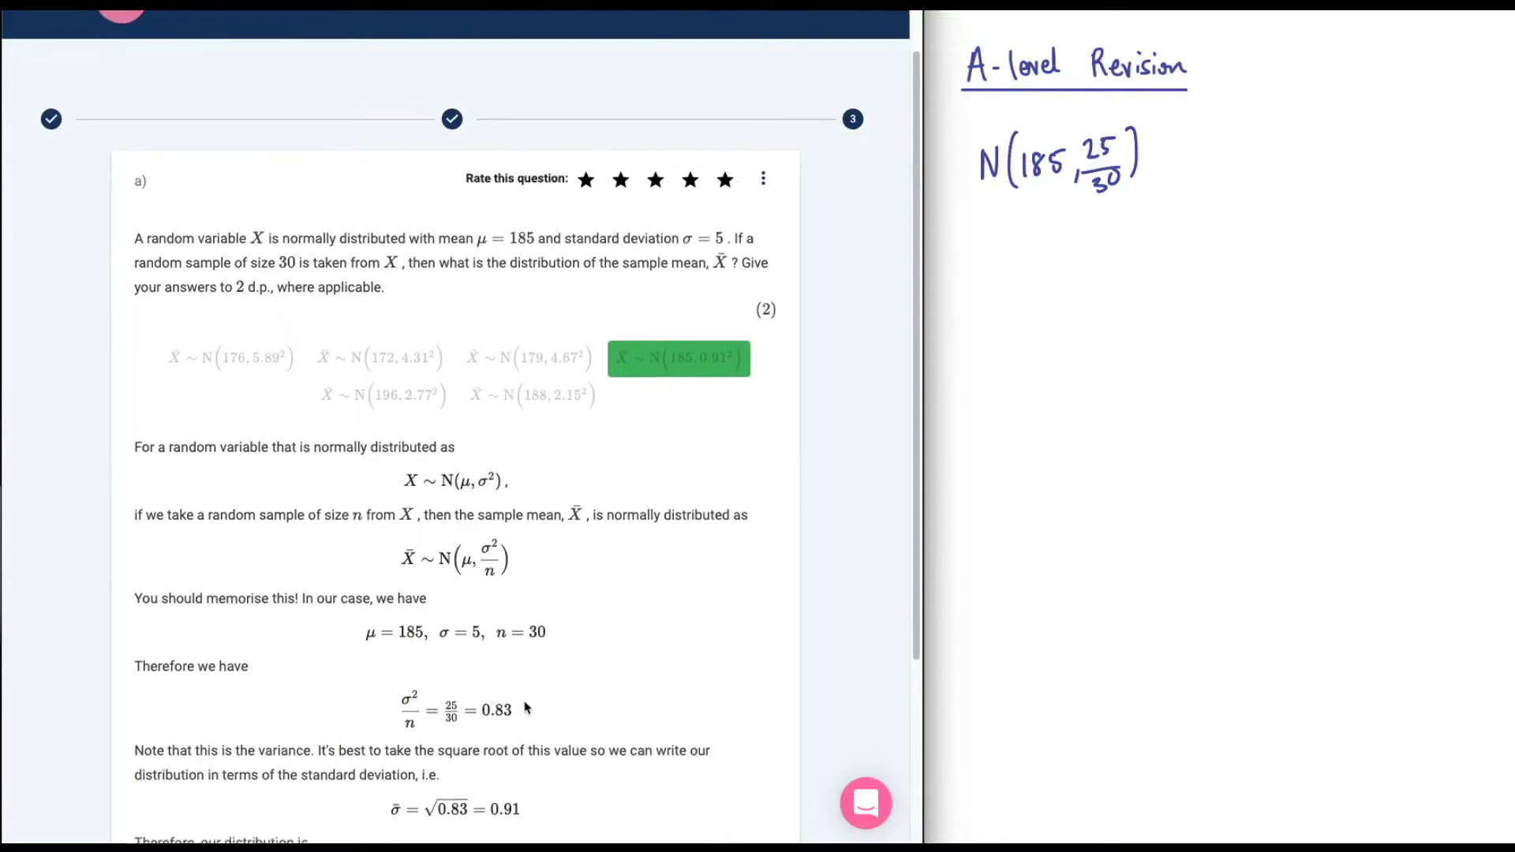
scroll(527, 708, "down", 3)
scroll(533, 714, "down", 1)
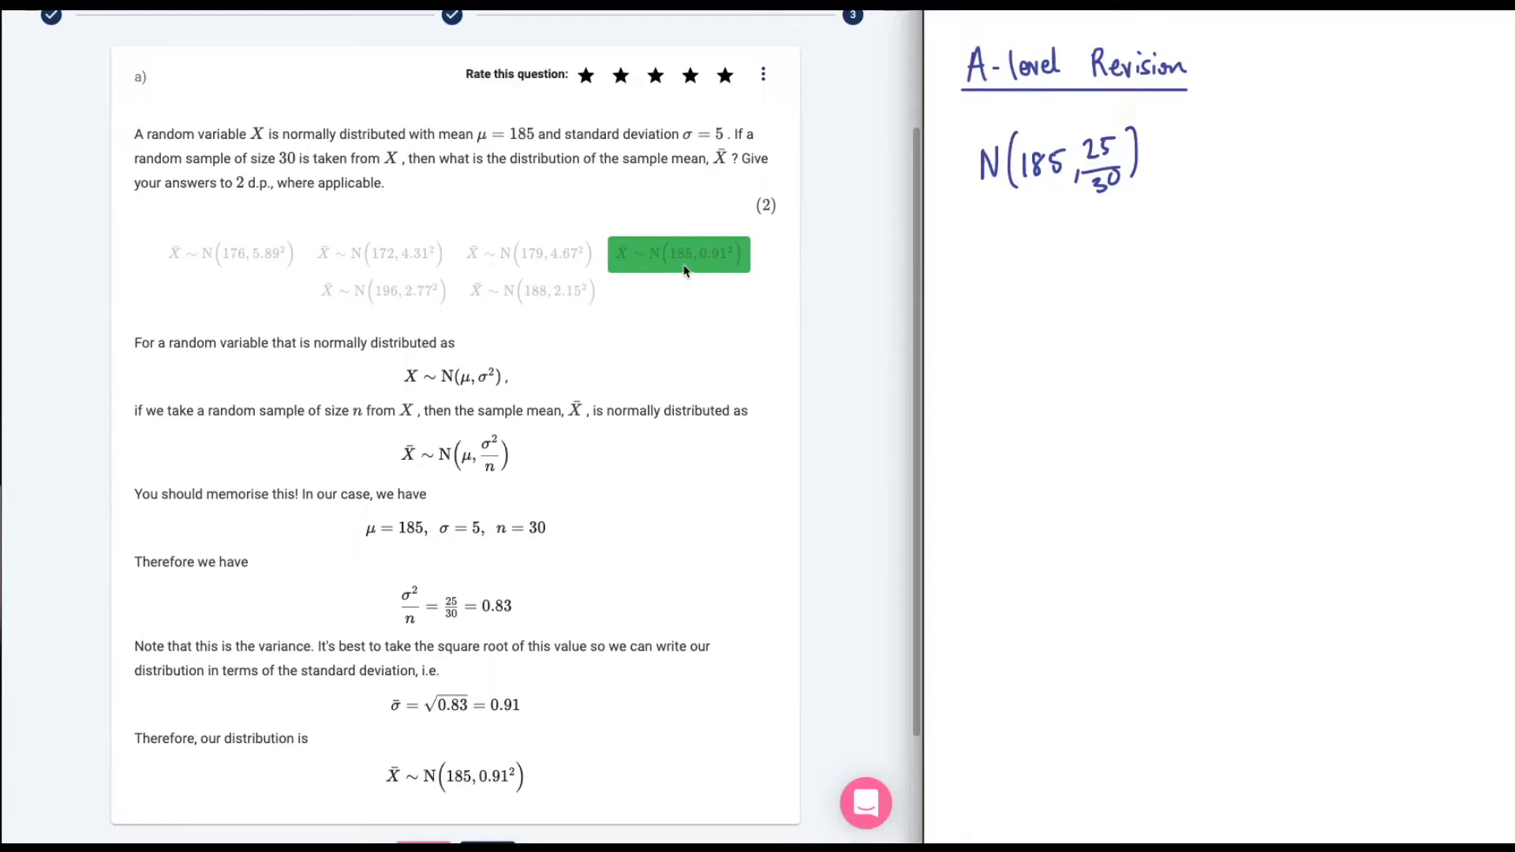
scroll(669, 402, "down", 2)
End the practice set and start a new HypothesisTesting practice from the dashboard.
left_click(481, 789)
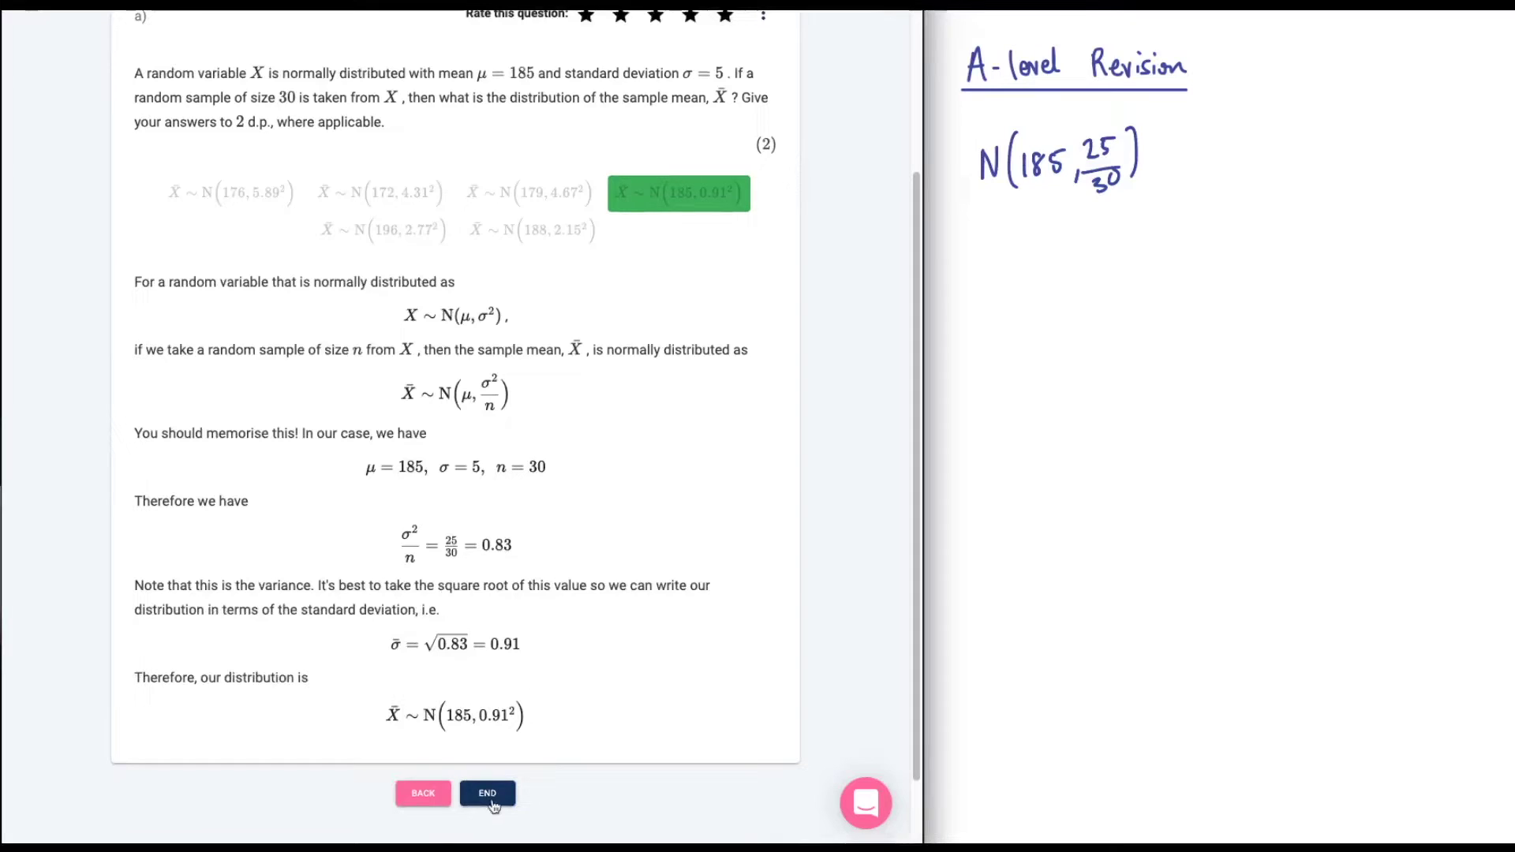
scroll(602, 386, "down", 10)
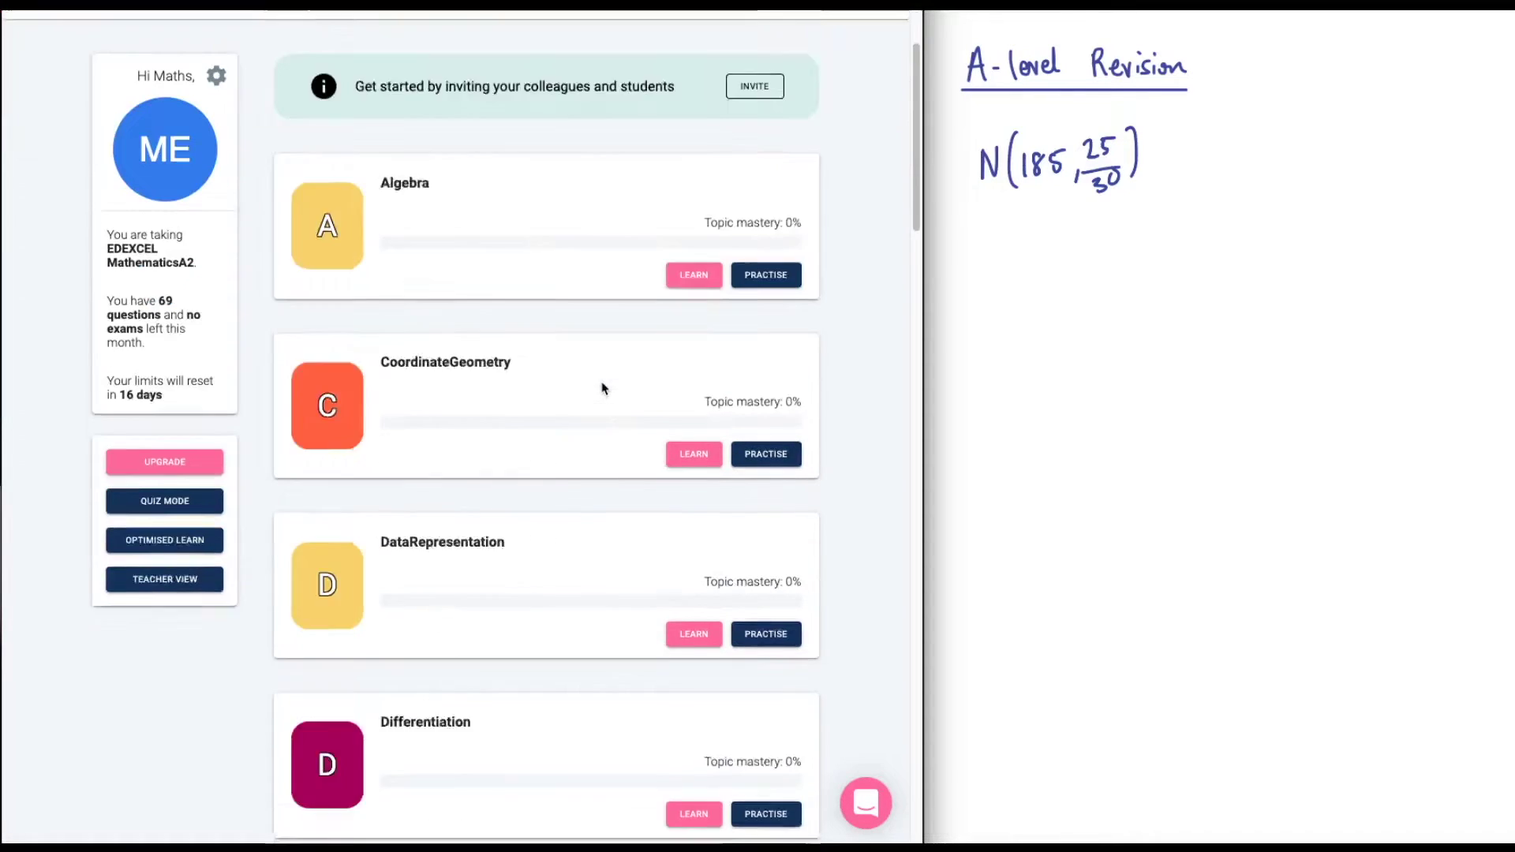
scroll(551, 482, "down", 2)
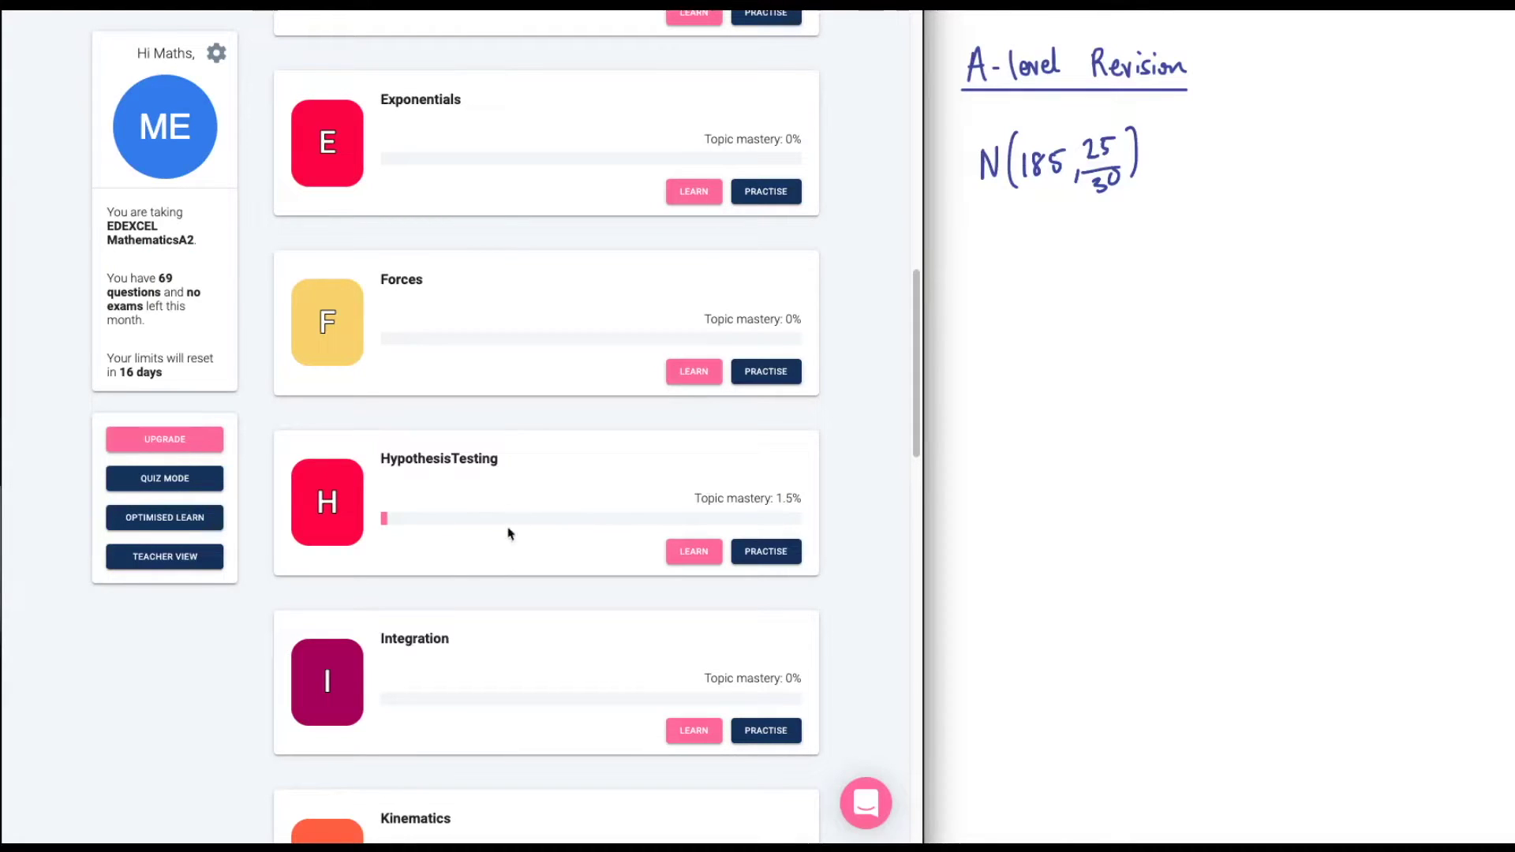
left_click(769, 560)
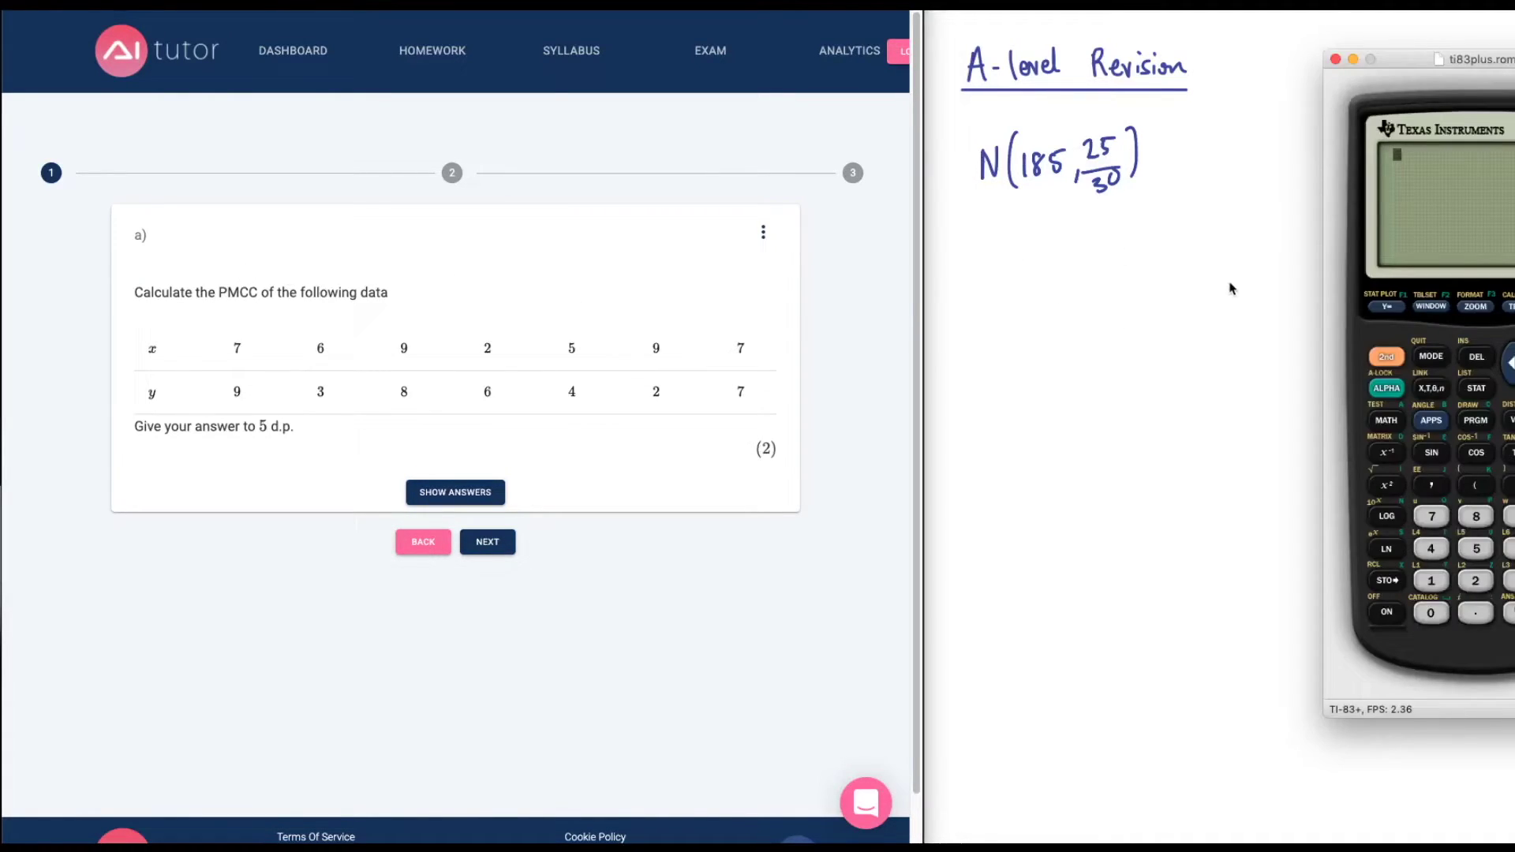
Open the calculator's STAT list editor and enter x values 7, 6, 9, 2 into L1.
left_click(1475, 389)
key("Return")
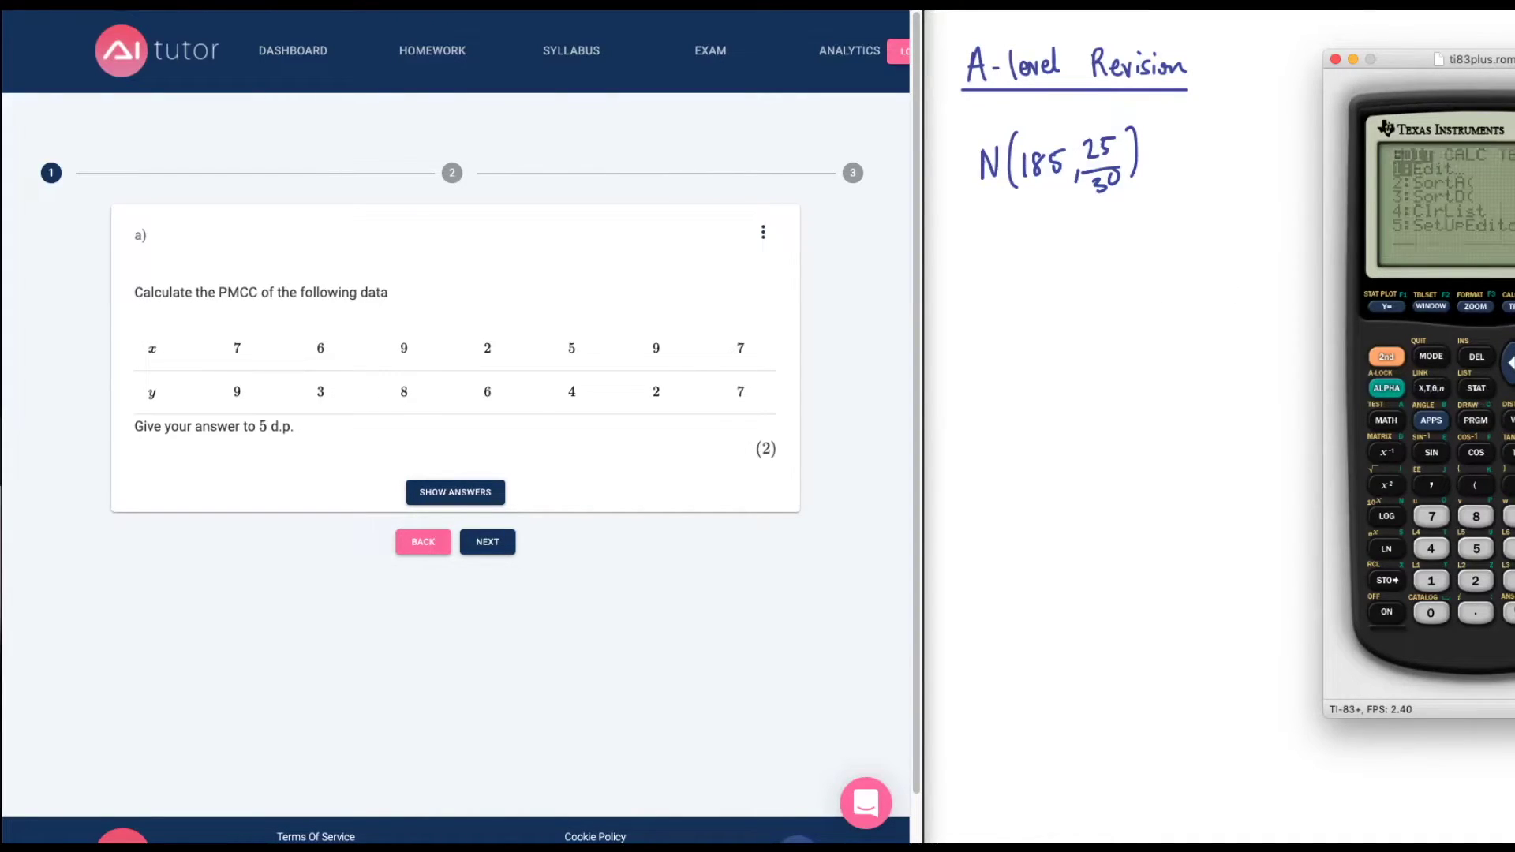
left_click_drag(1491, 57, 1426, 67)
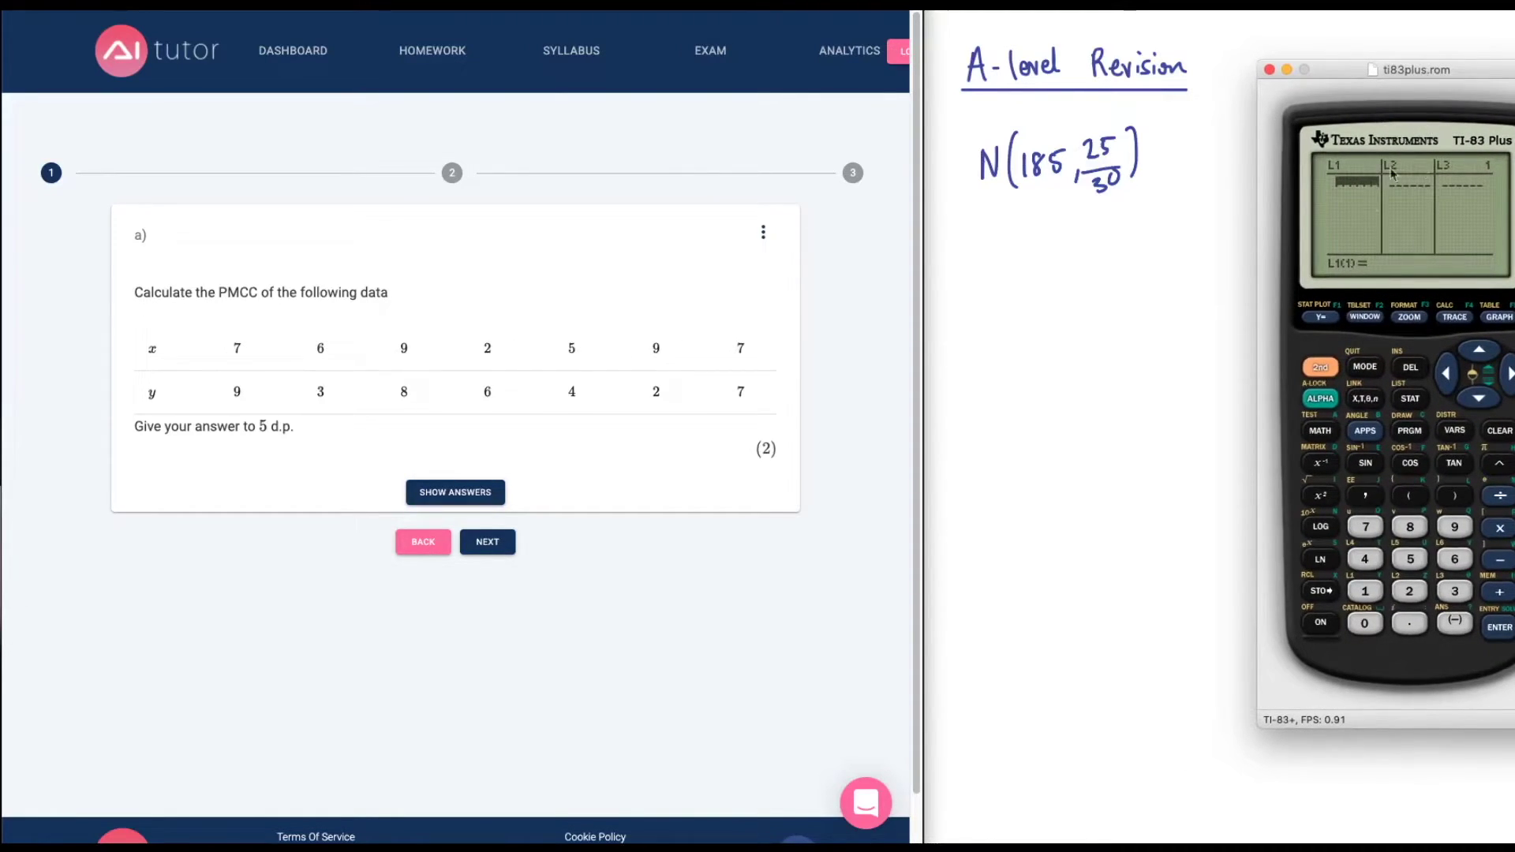
left_click(1366, 526)
left_click(1500, 627)
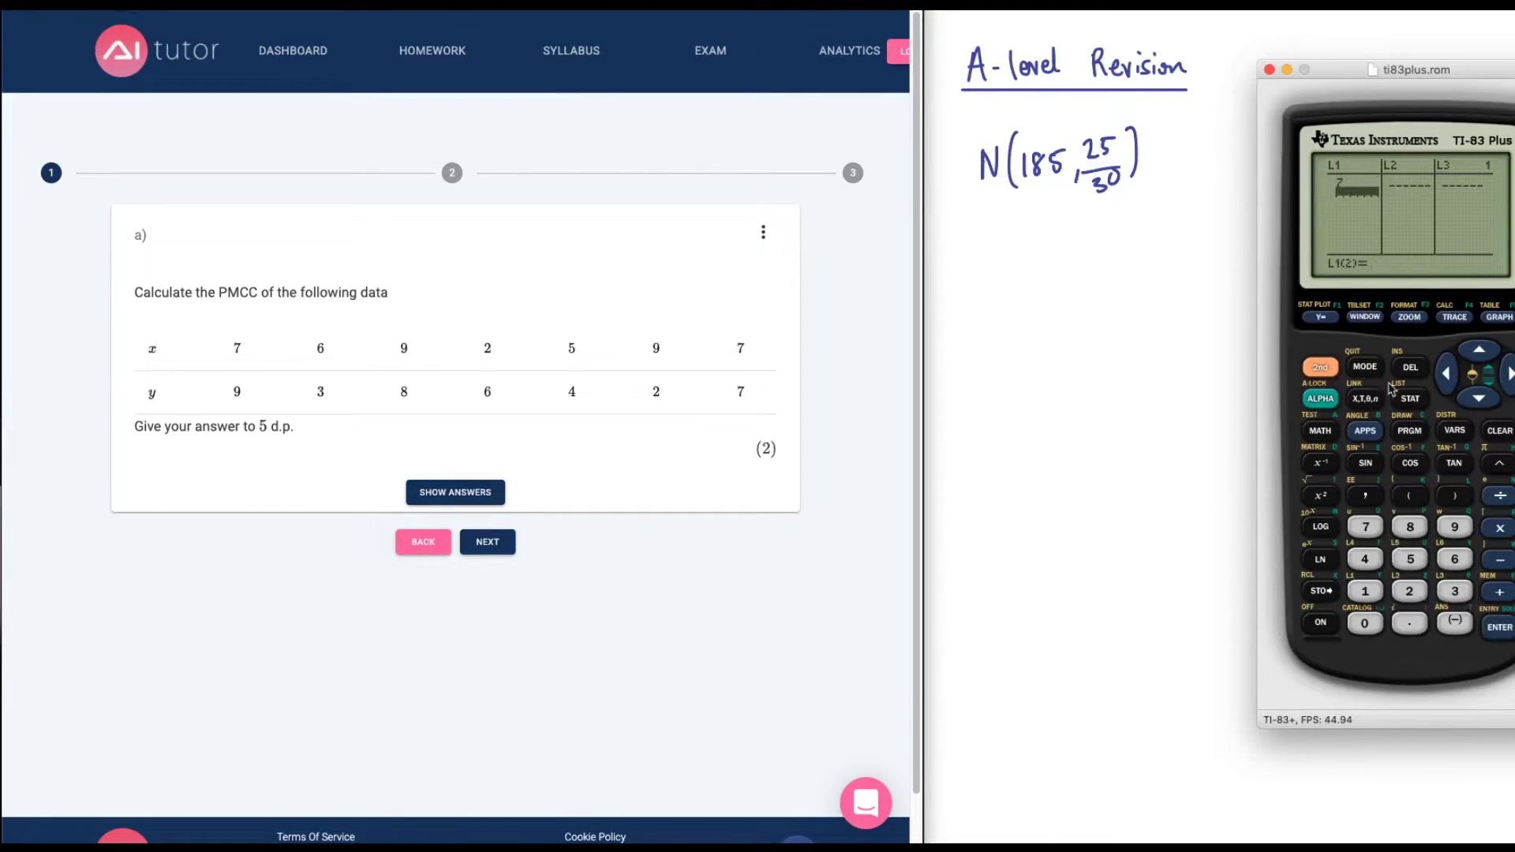
left_click(1455, 559)
left_click(1497, 627)
left_click(1455, 527)
left_click(1491, 623)
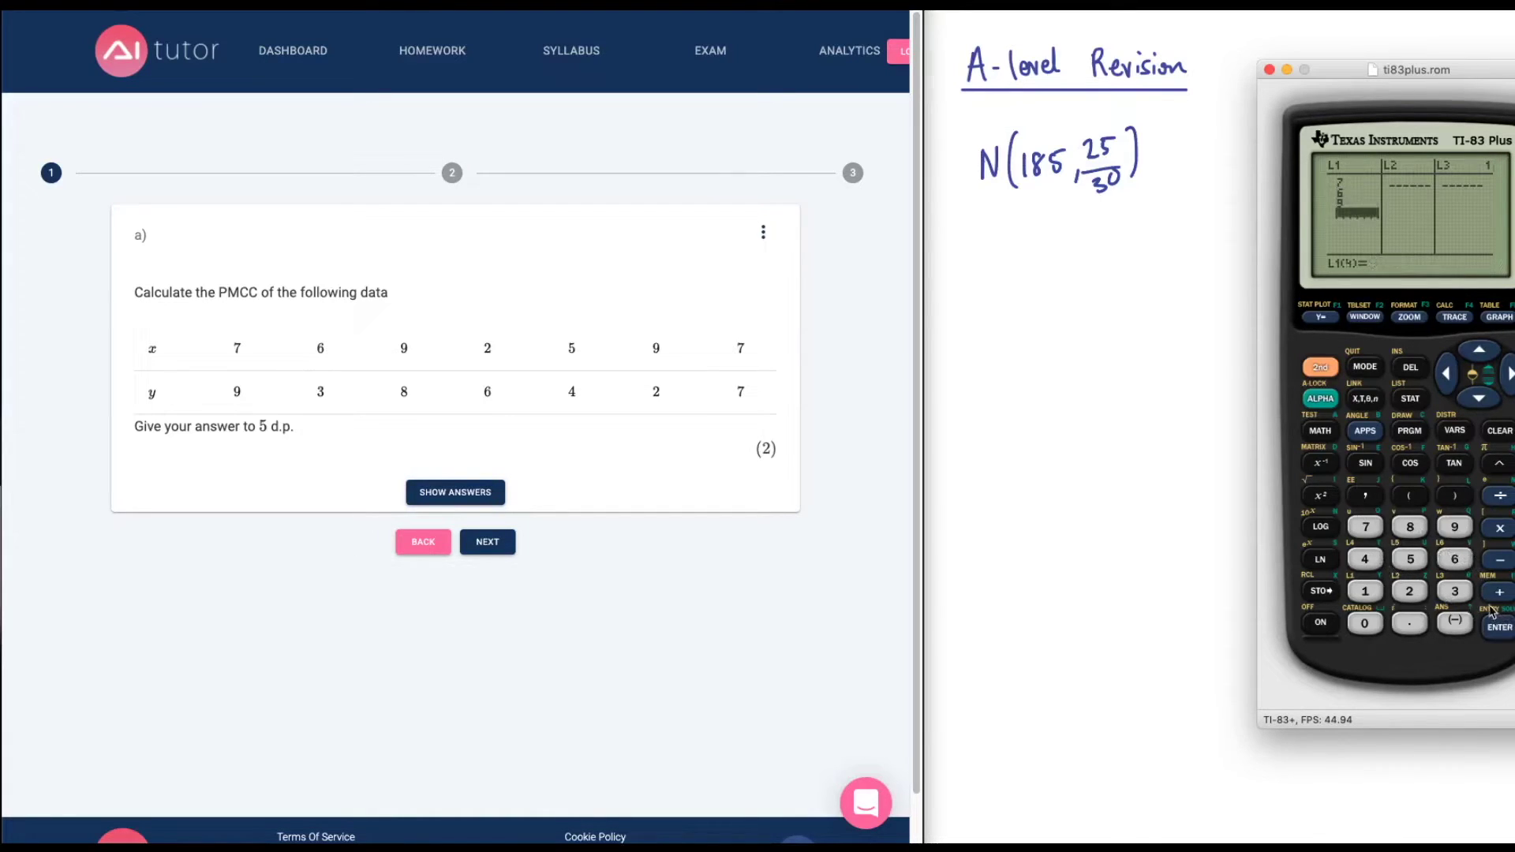
left_click(1410, 591)
left_click(1494, 625)
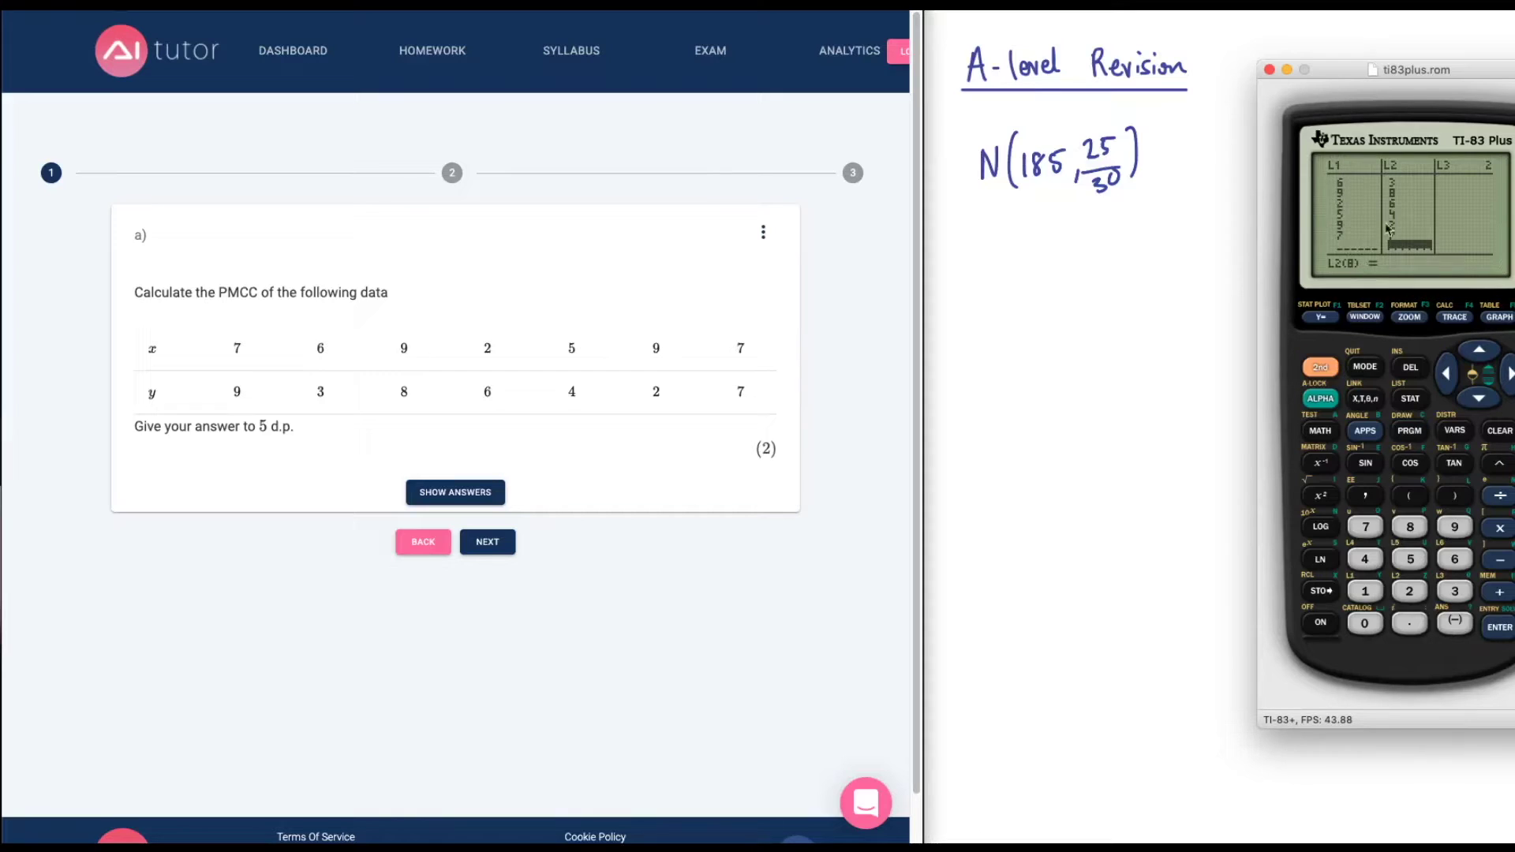
Quit to the home screen and scroll the CATALOG down to DiagnosticOn.
left_click(1365, 367)
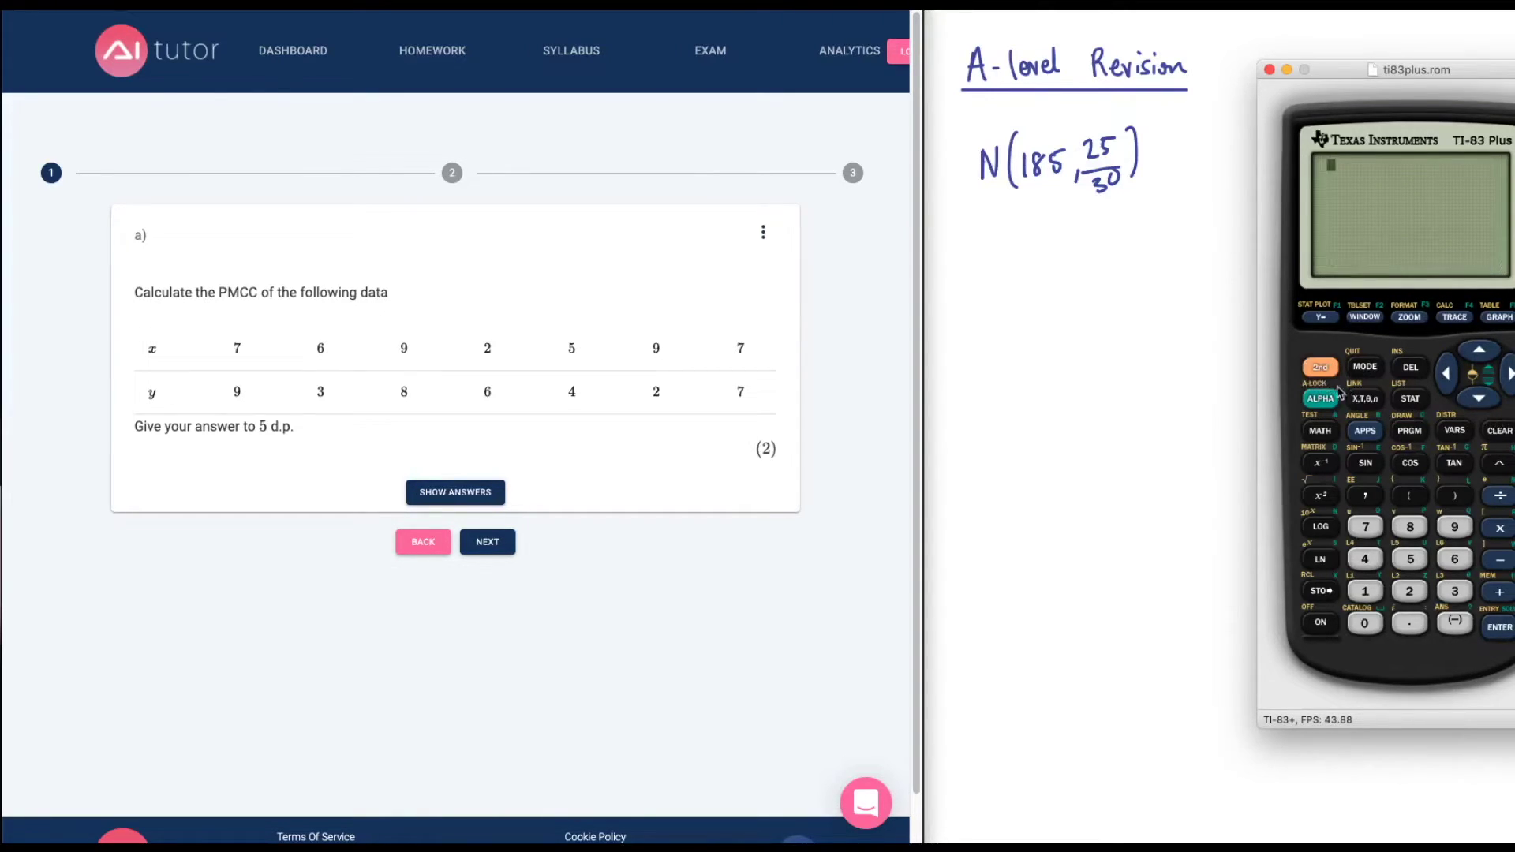
left_click(1316, 371)
left_click(1365, 623)
left_click(1480, 400)
left_click(1480, 400)
left_click(1480, 401)
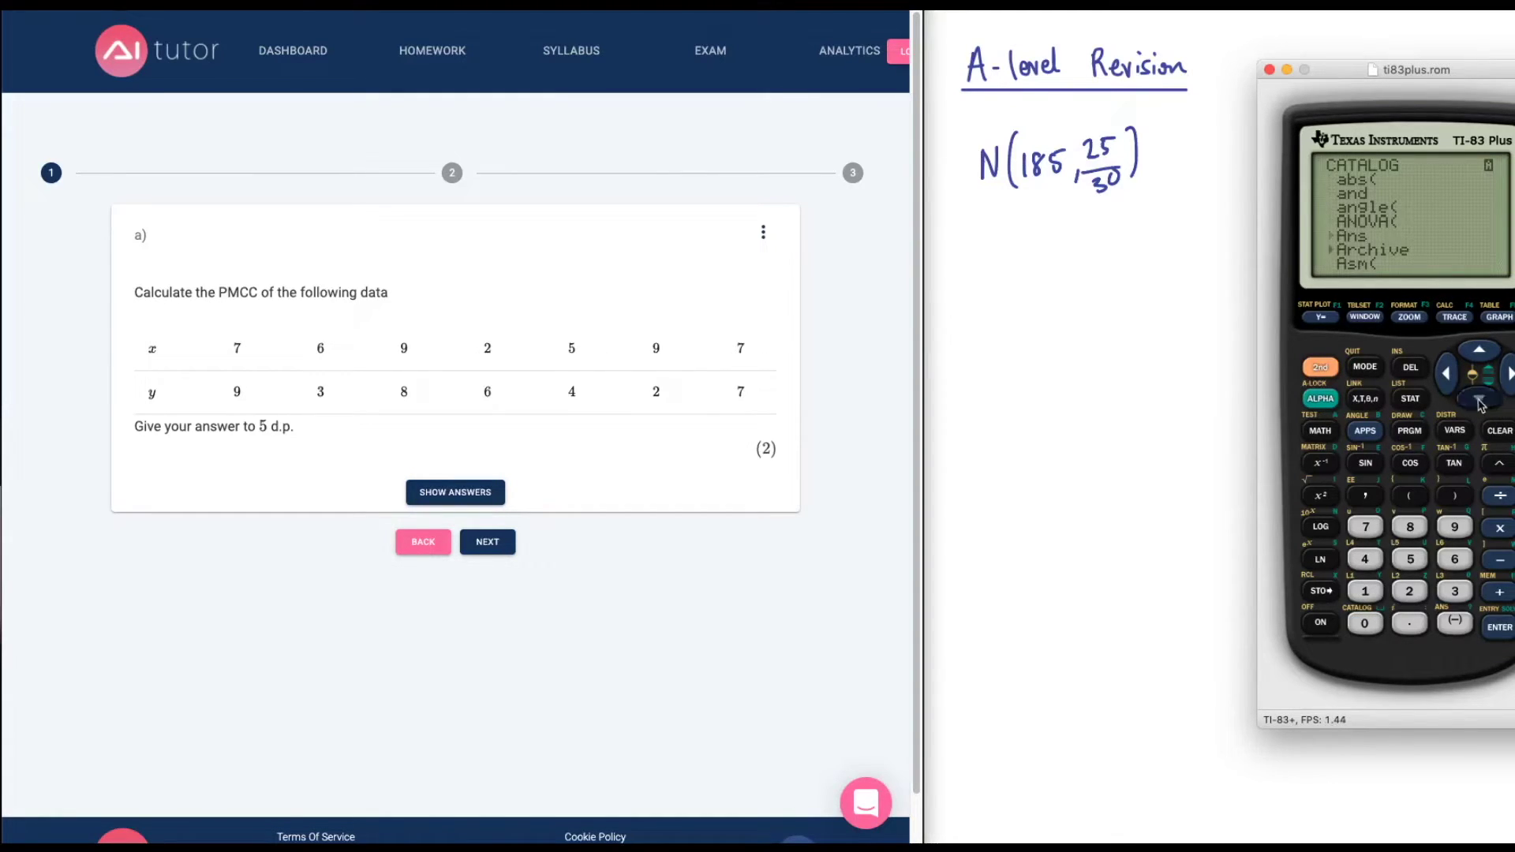
left_click(1480, 401)
left_click(1482, 400)
left_click(1480, 400)
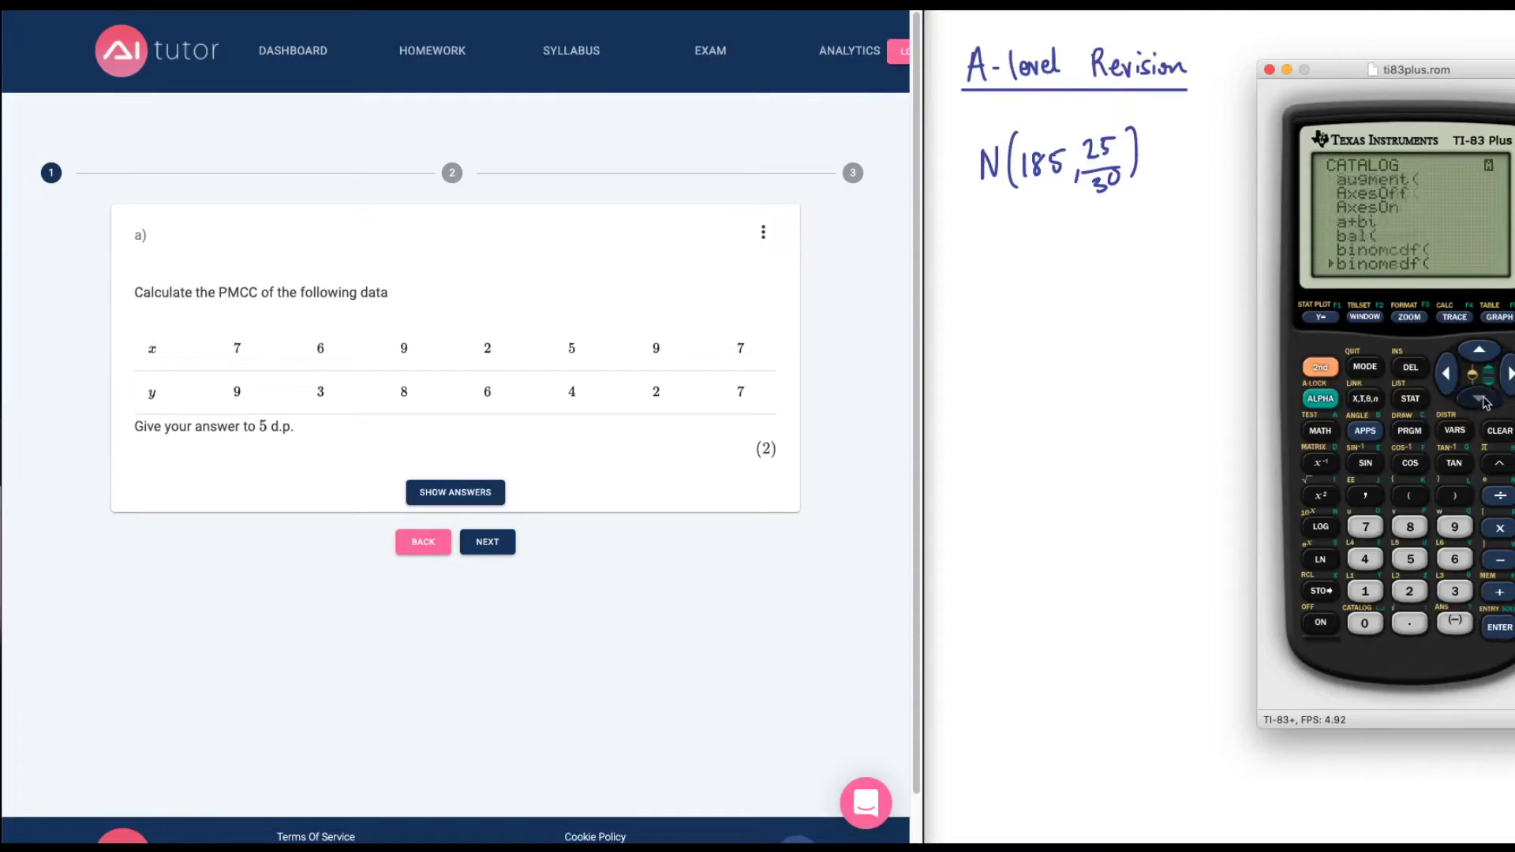
left_click(1480, 400)
left_click(1480, 400)
left_click(1480, 400)
left_click(1479, 400)
left_click(1480, 400)
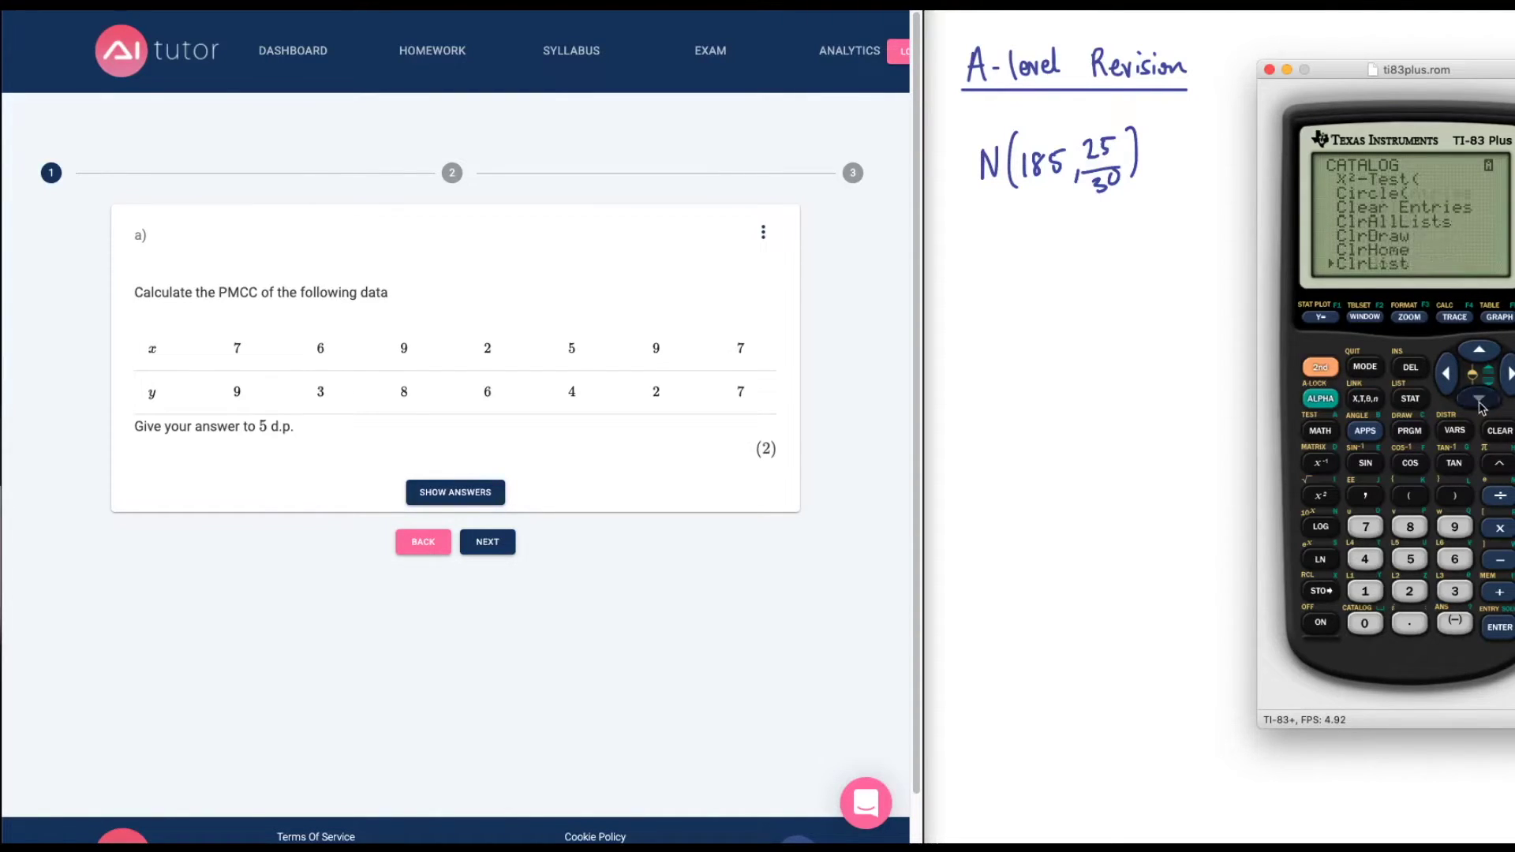
left_click(1480, 401)
left_click(1480, 400)
left_click(1480, 400)
left_click(1480, 400)
left_click(1480, 400)
left_click(1480, 400)
left_click(1480, 400)
left_click(1480, 400)
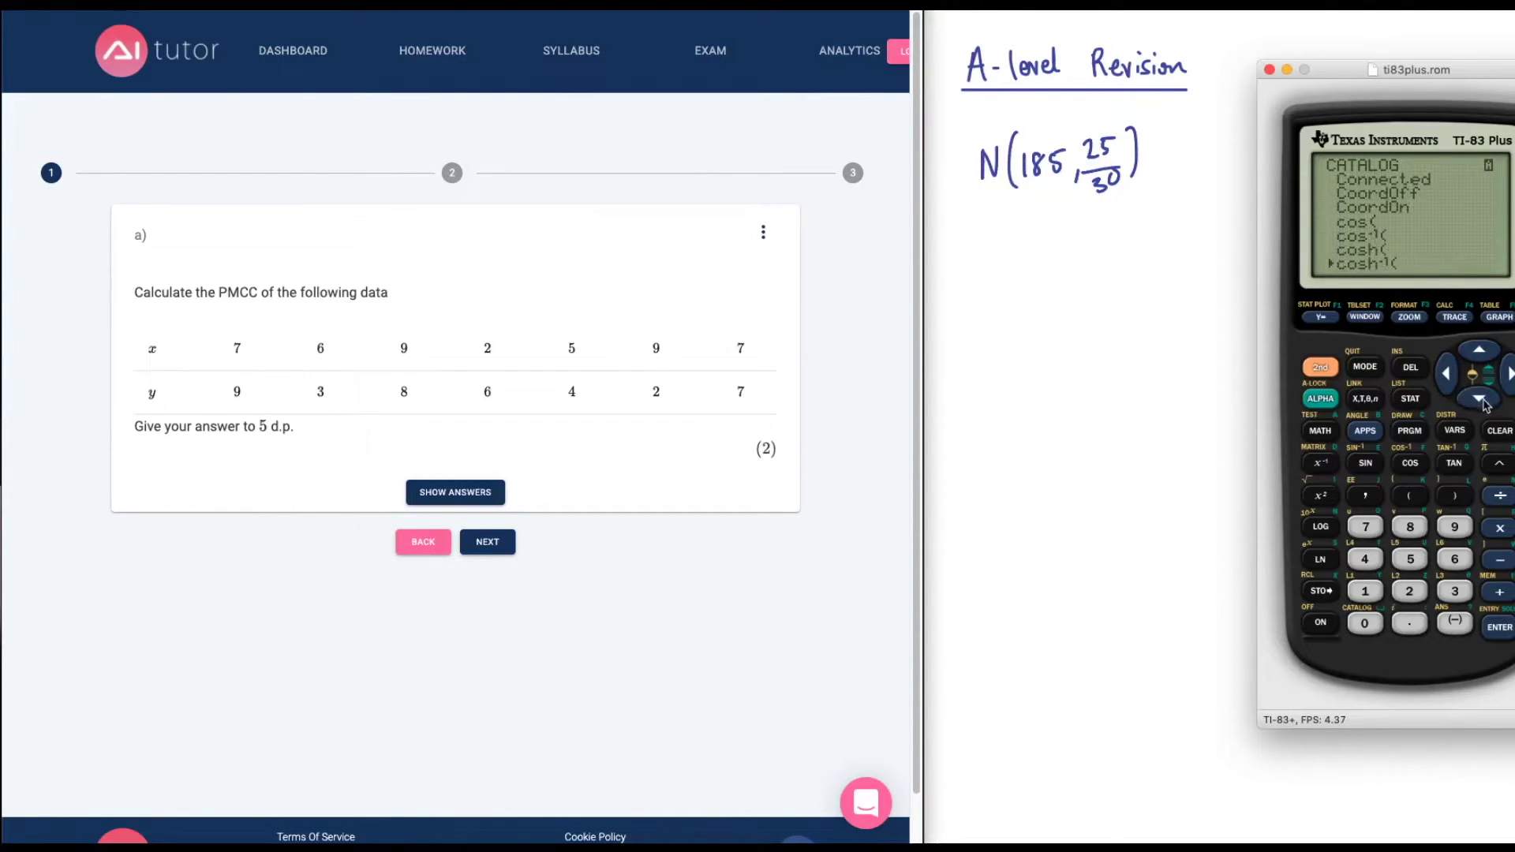
left_click(1480, 400)
left_click(1479, 400)
left_click(1480, 400)
left_click(1480, 400)
left_click(1480, 401)
left_click(1480, 401)
left_click(1480, 400)
left_click(1480, 400)
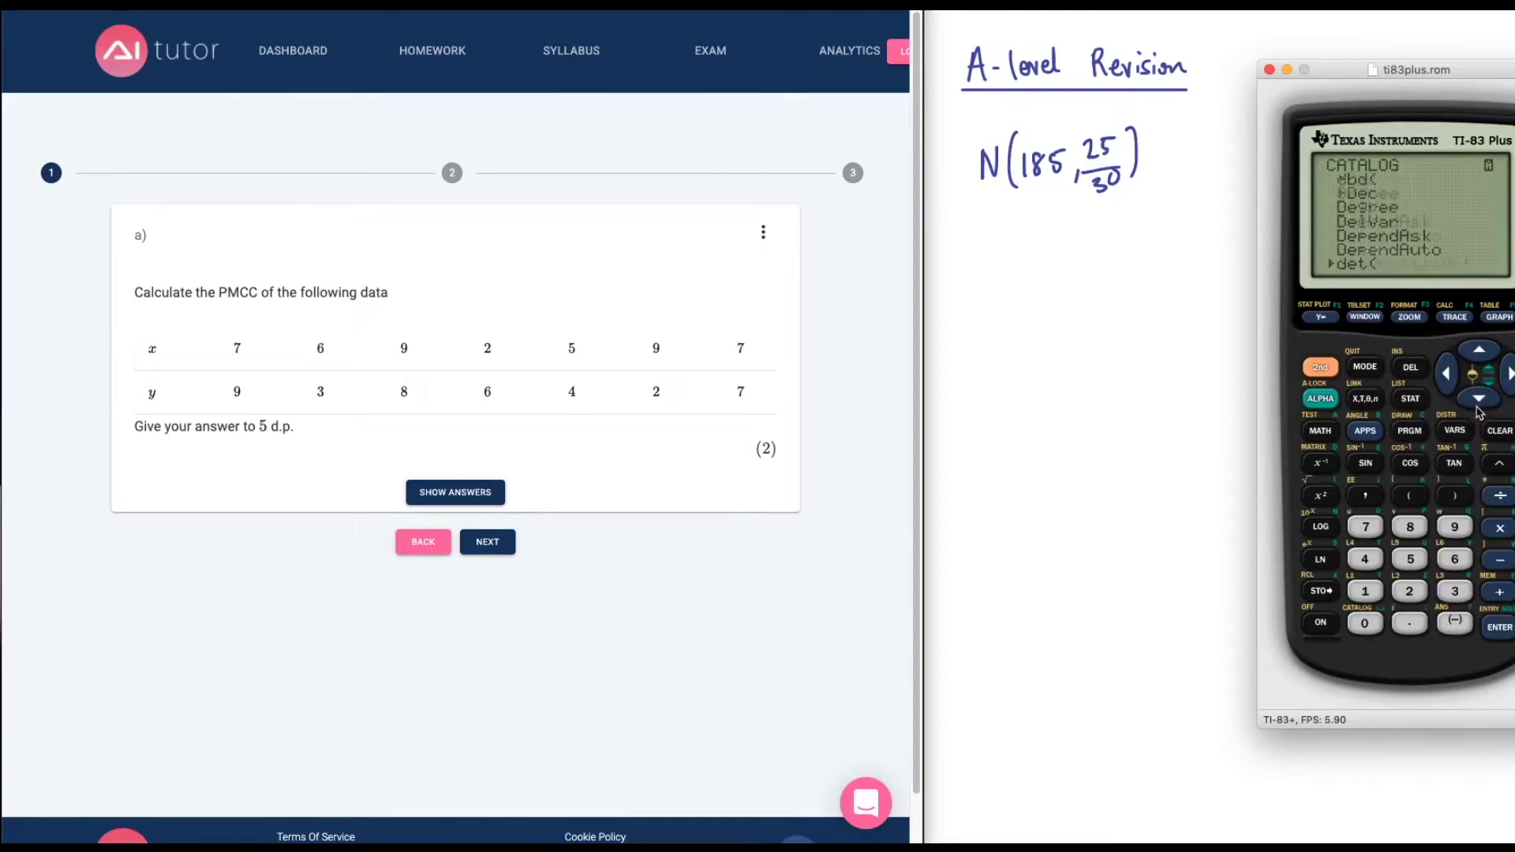
left_click(1480, 400)
left_click(1480, 400)
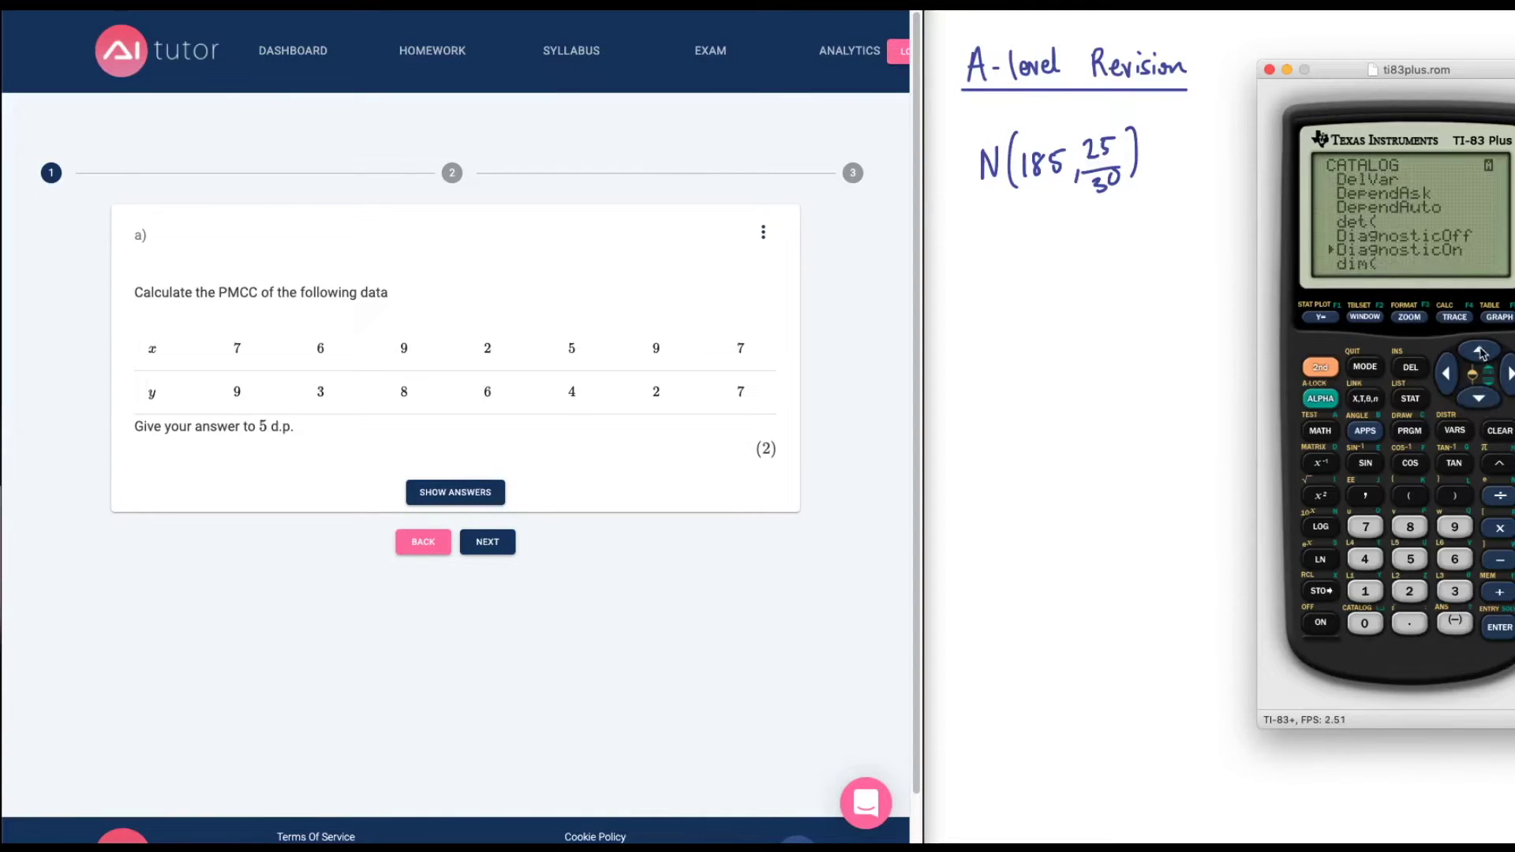
Paste and run DiagnosticOn so the calculator reports Done.
left_click(1501, 629)
left_click(1506, 629)
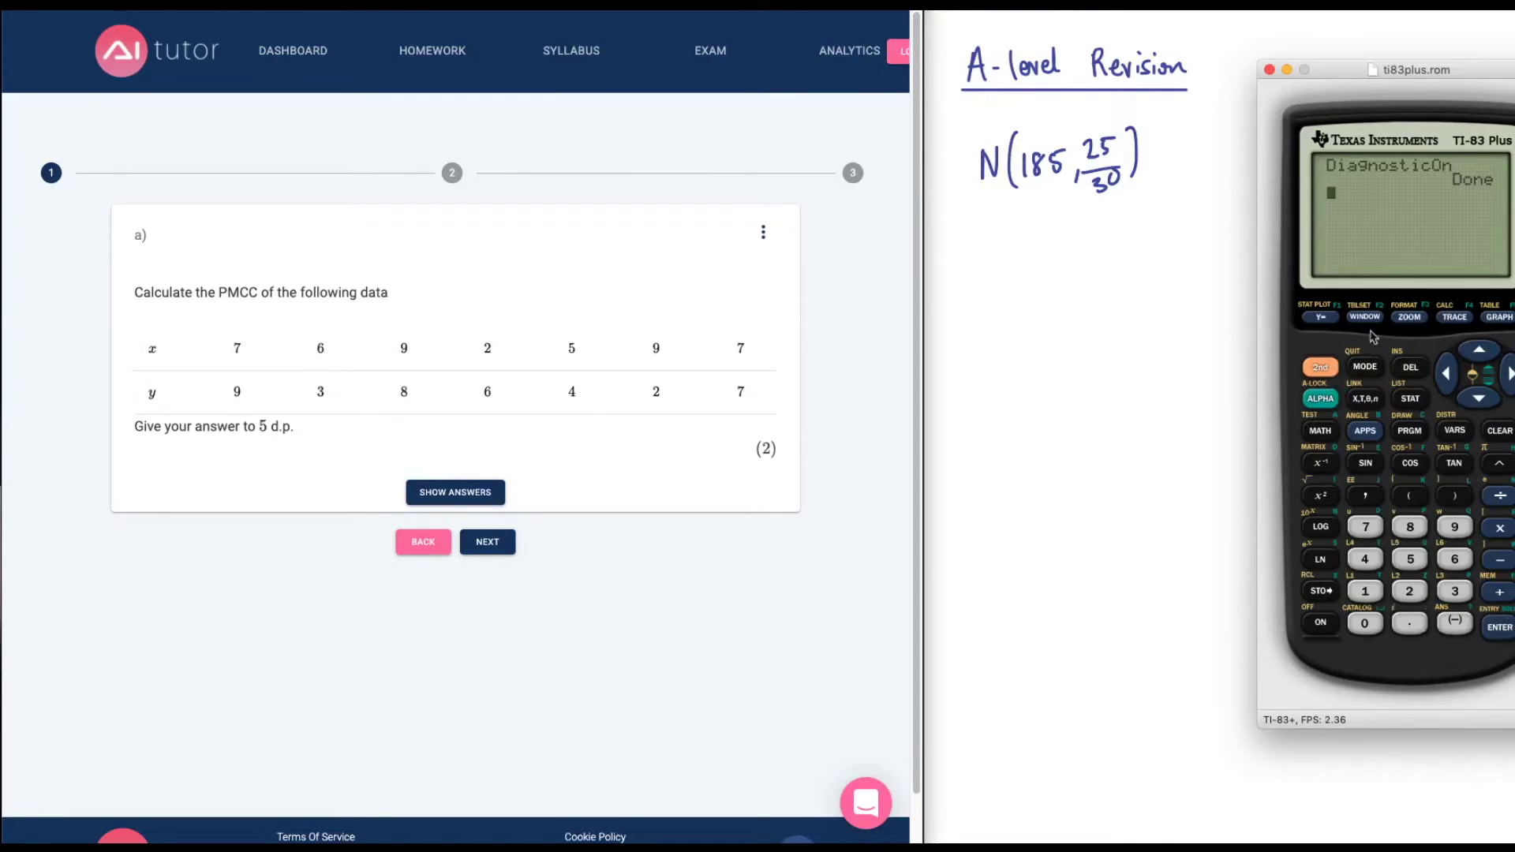
left_click(1411, 403)
Run LinReg(ax+b) on L1 and L2, giving a=.036, b=5.34 and r=.0333104945.
left_click(1508, 374)
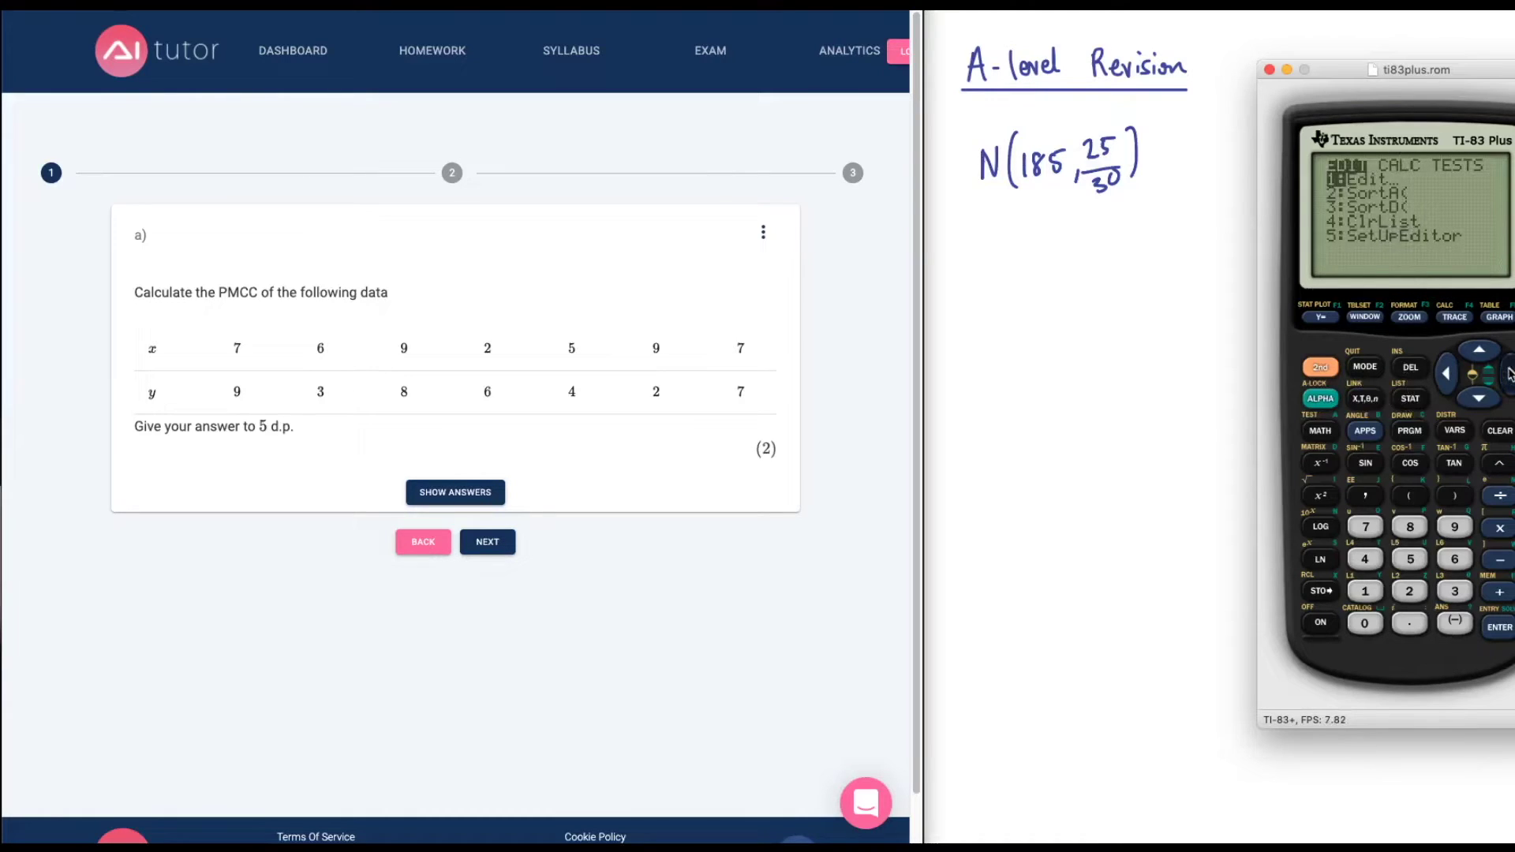
left_click(1477, 397)
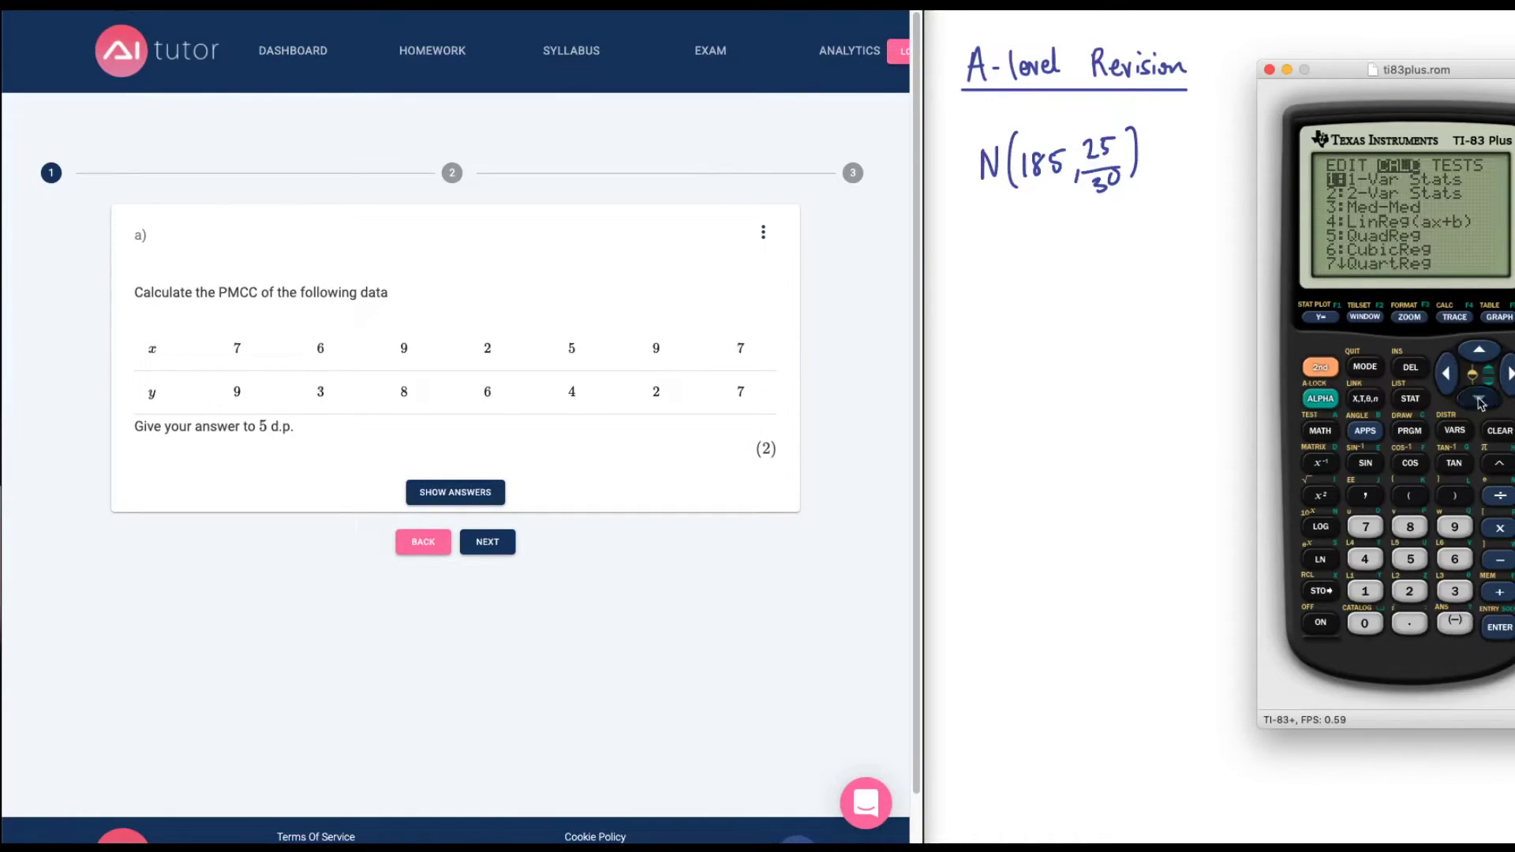
left_click(1477, 397)
left_click(1477, 397)
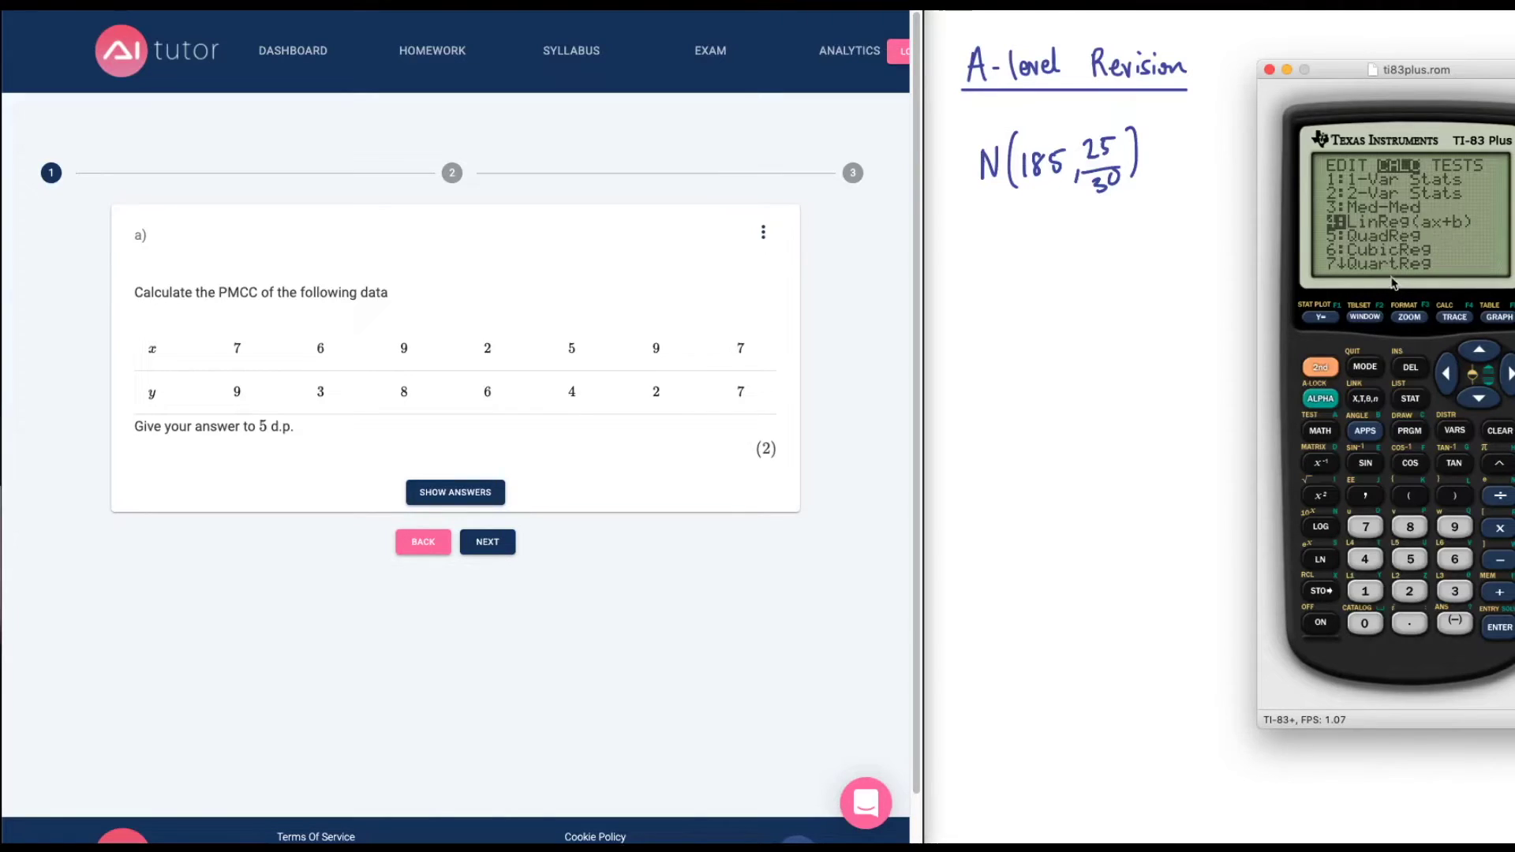
left_click(1501, 629)
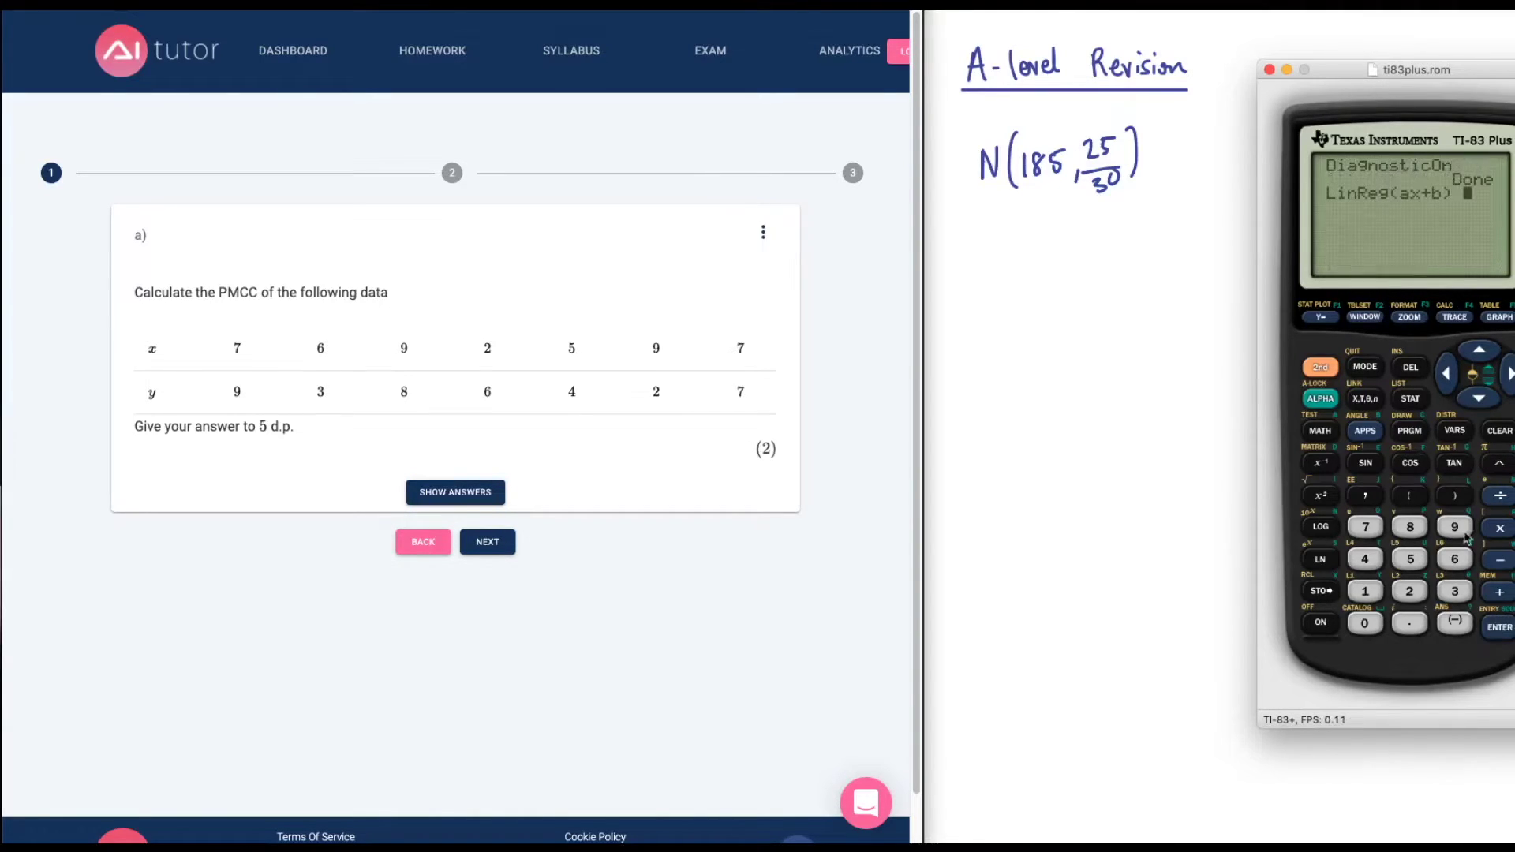
left_click(1368, 588)
left_click(1365, 496)
left_click(1410, 592)
left_click(1502, 626)
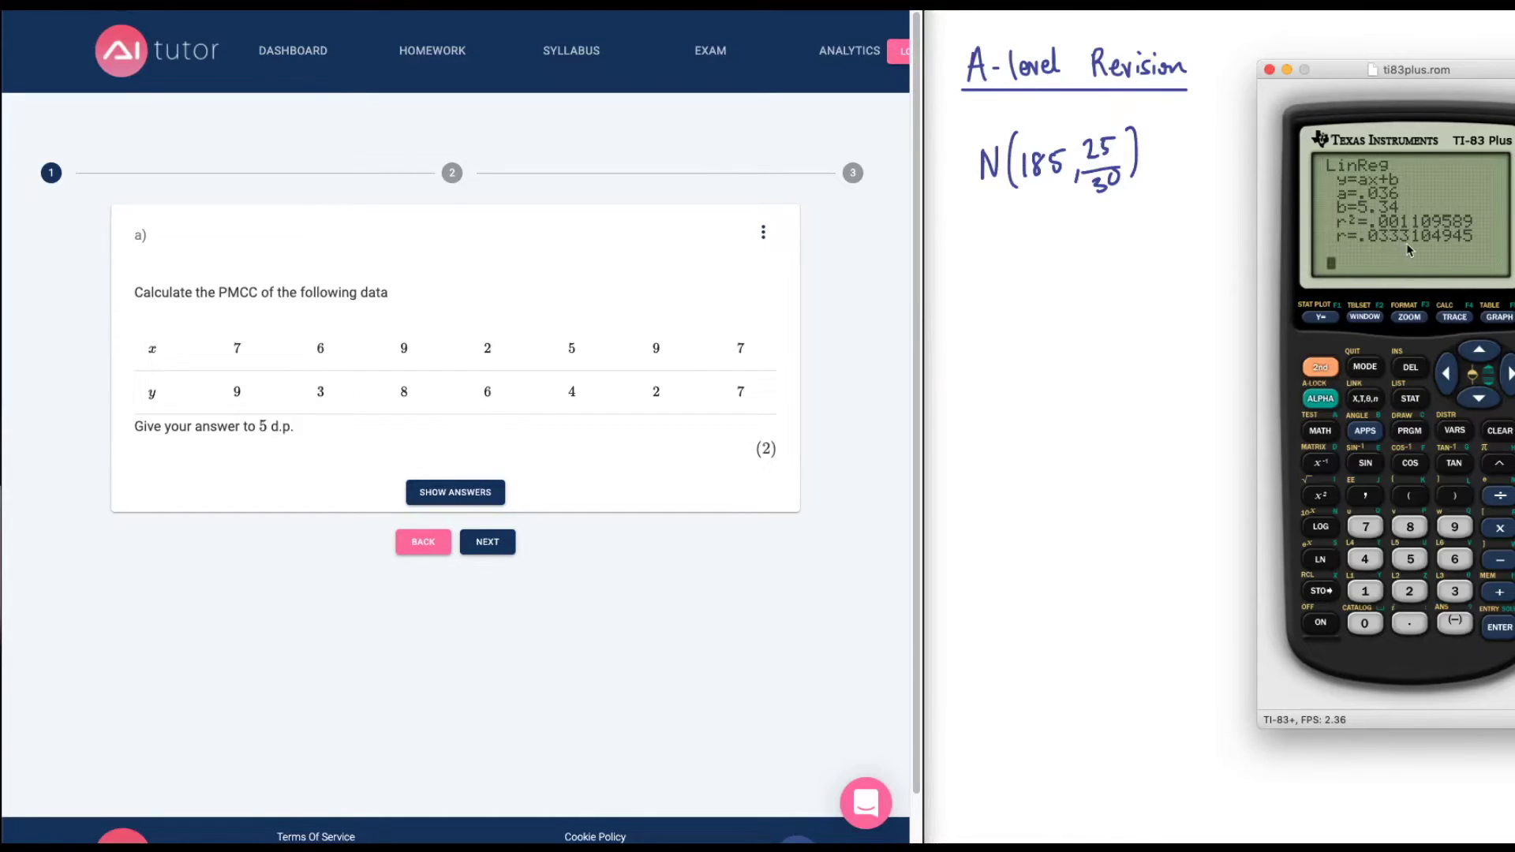
left_click(463, 498)
Answer the PMCC question with 0.03331 and continue to step 2.
left_click(463, 498)
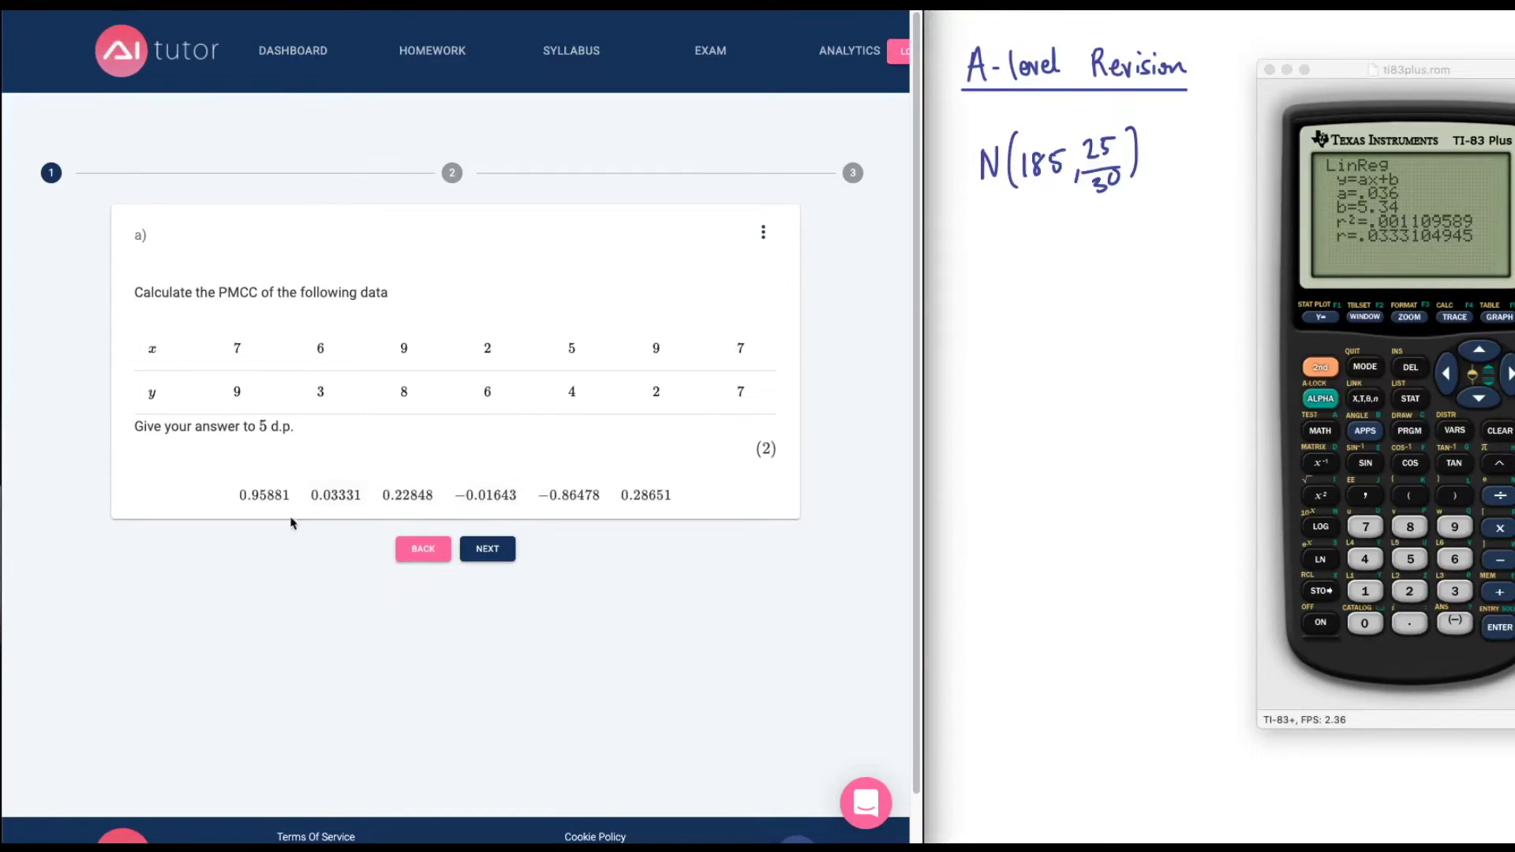
left_click(340, 497)
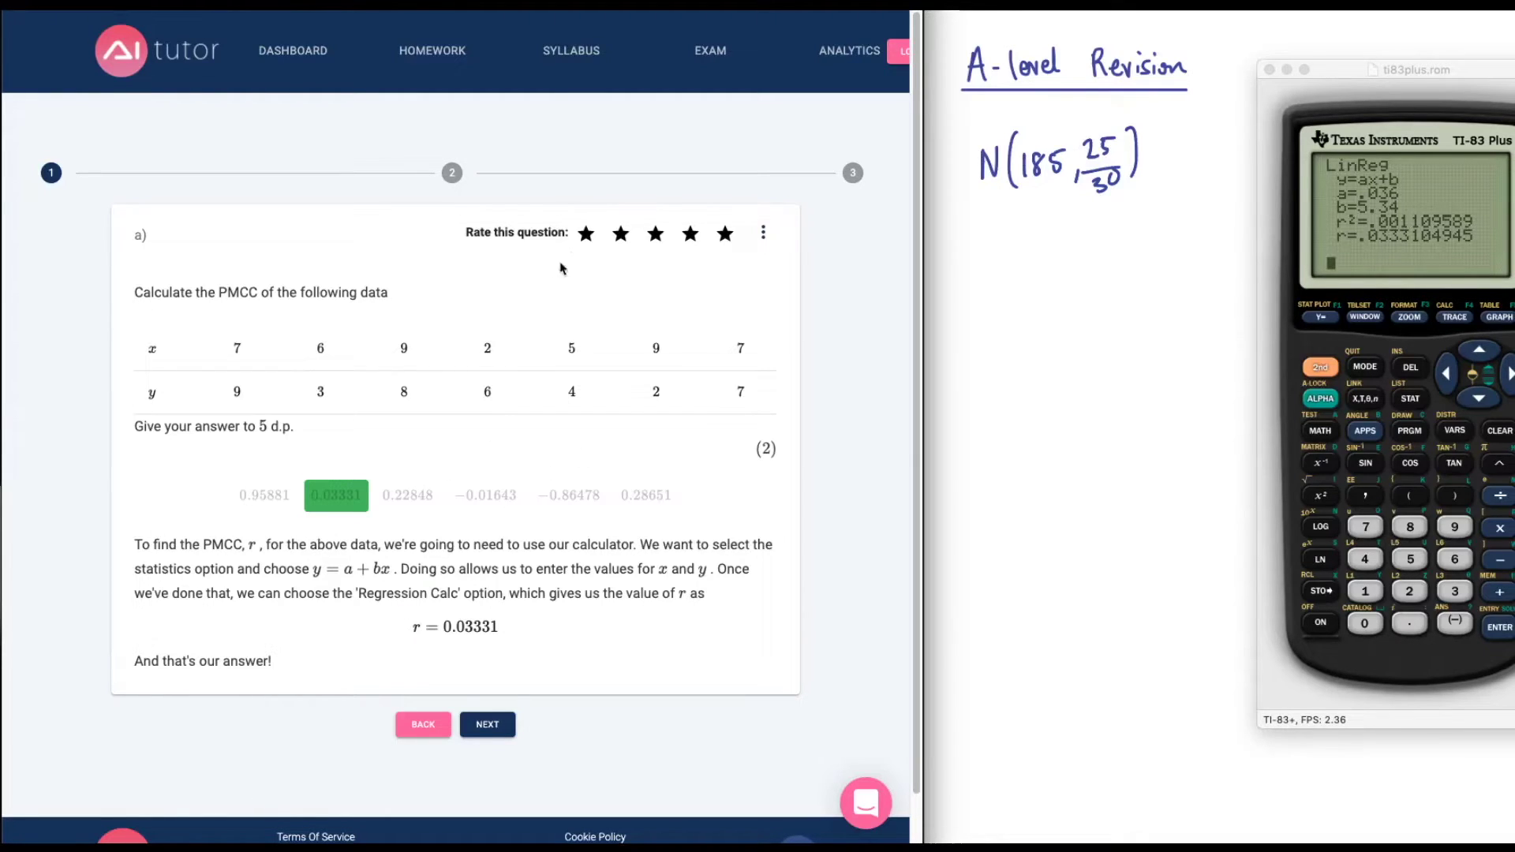
left_click(485, 733)
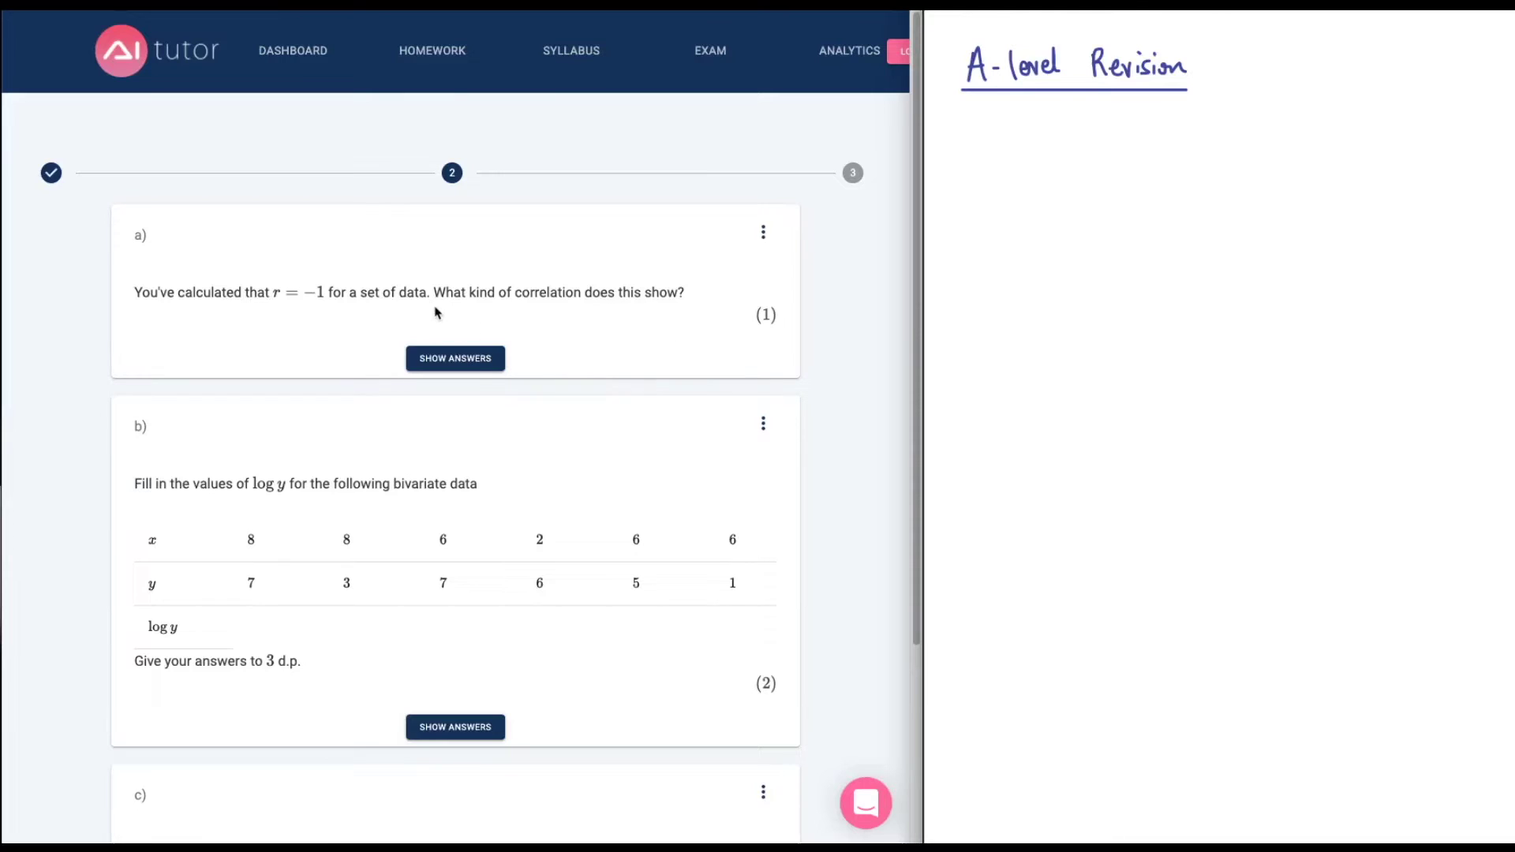
Answer part a) with Perfect negative correlation for r = −1, then scroll to parts b) and c).
left_click(462, 368)
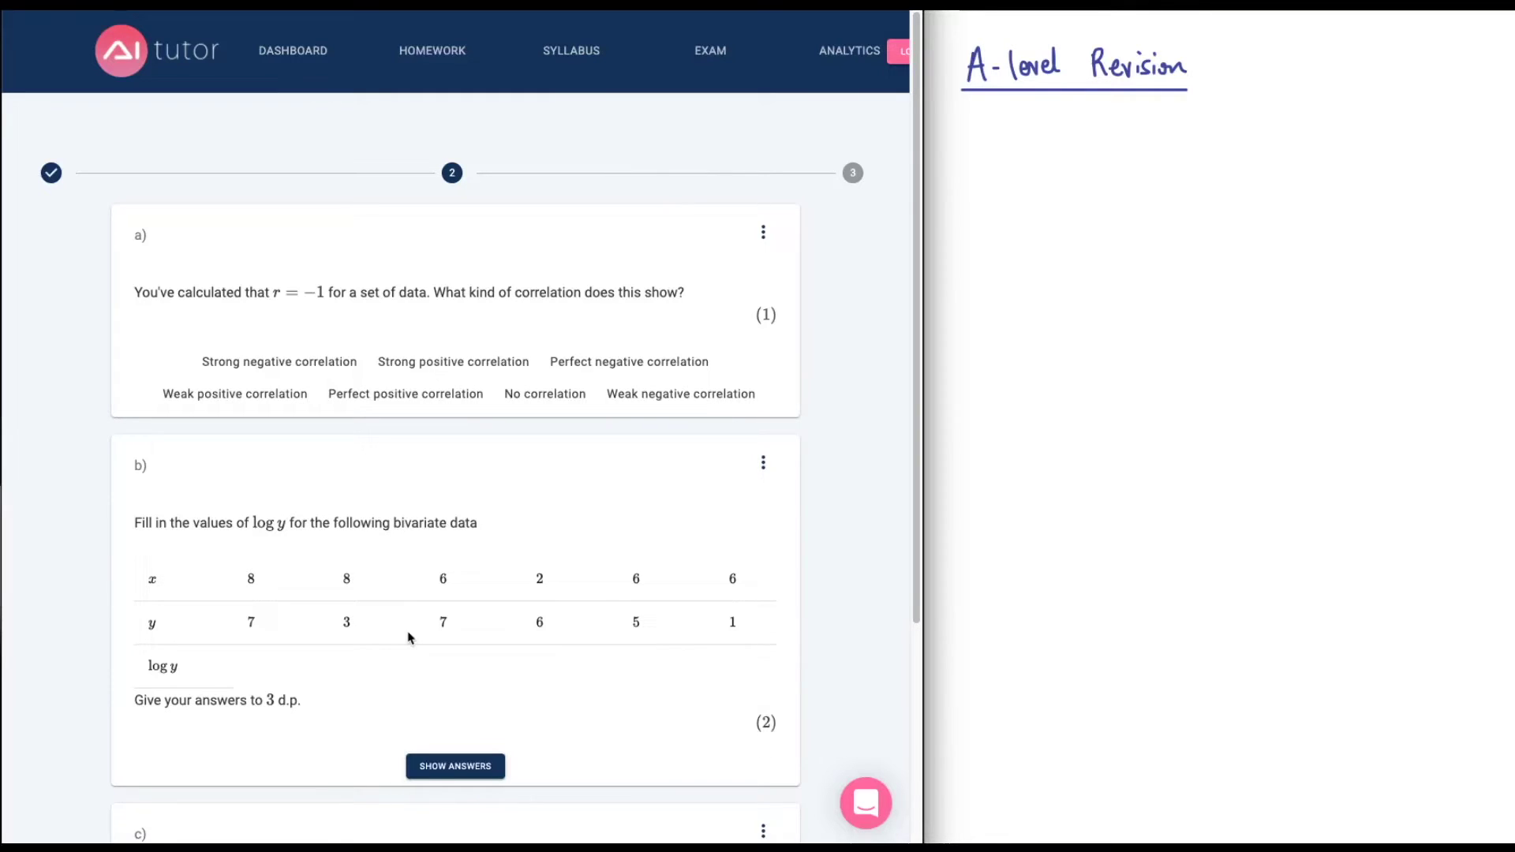
left_click(628, 377)
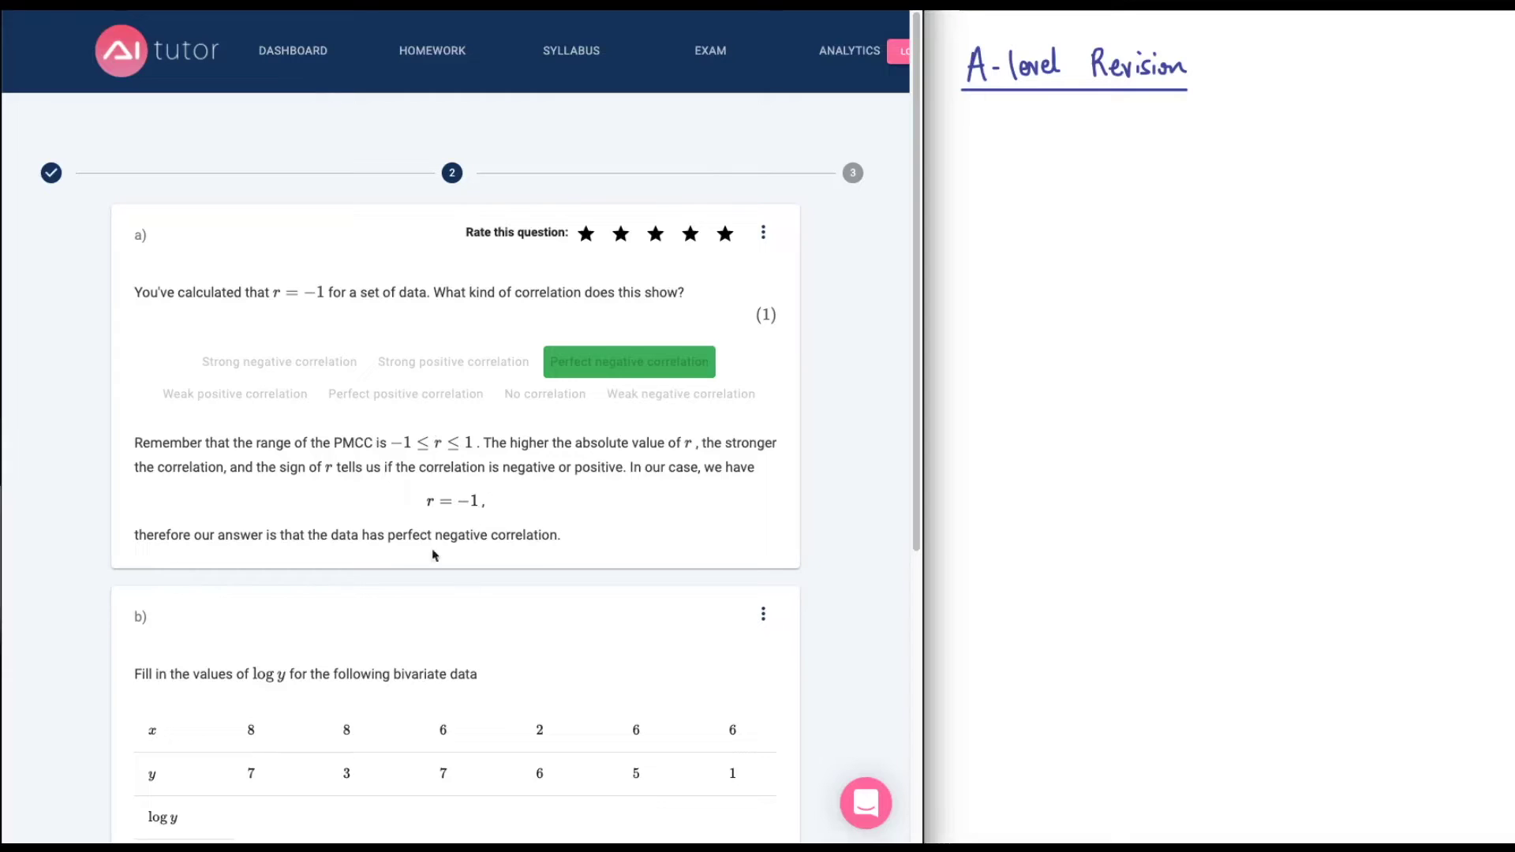
scroll(493, 521, "down", 5)
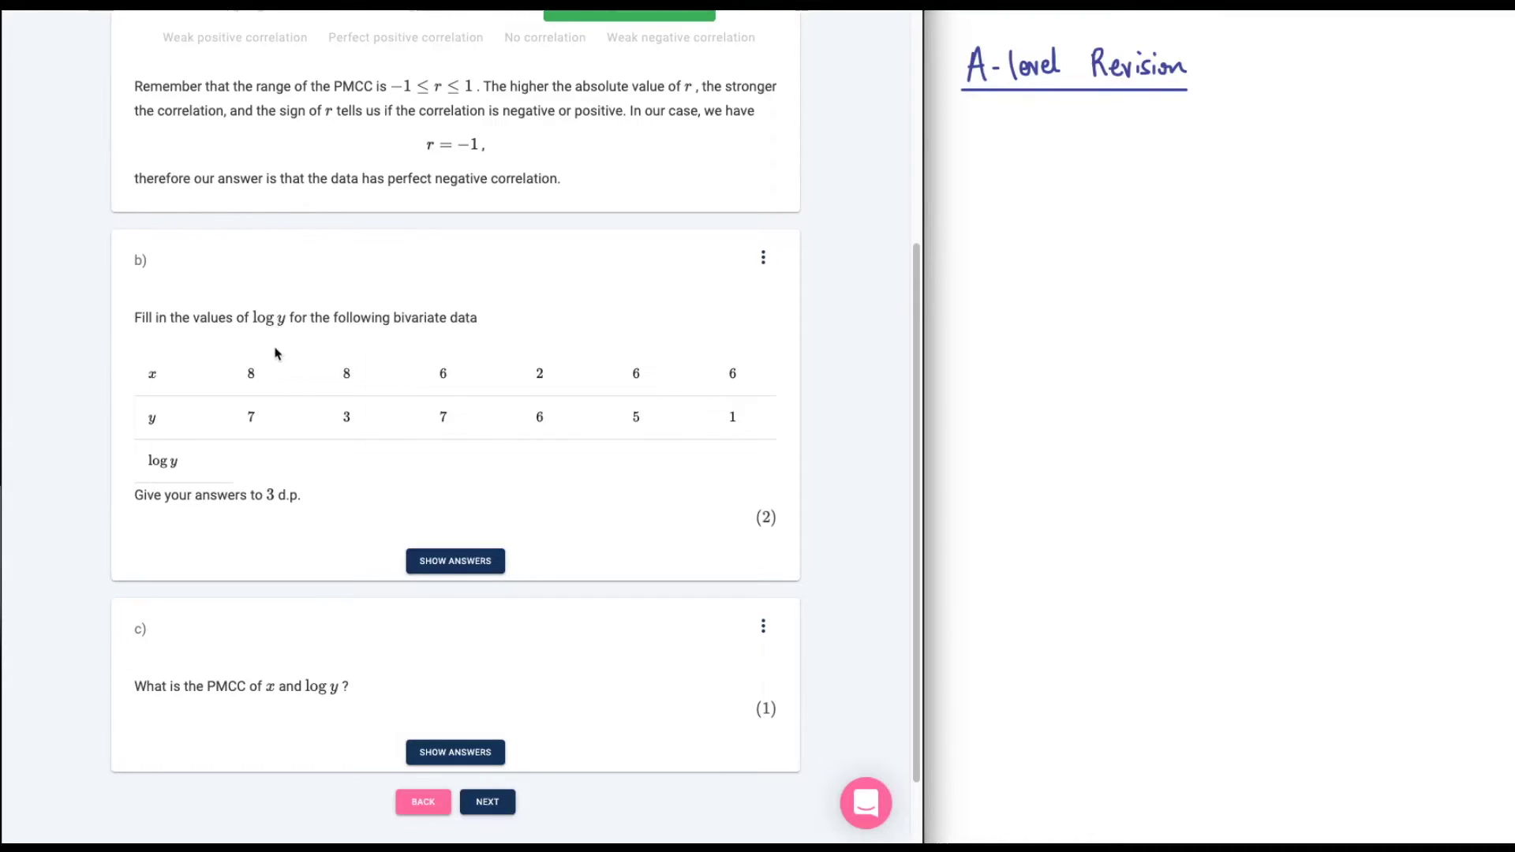
On a cleared calculator screen, compute log 7 and log 3.
key("super+Tab")
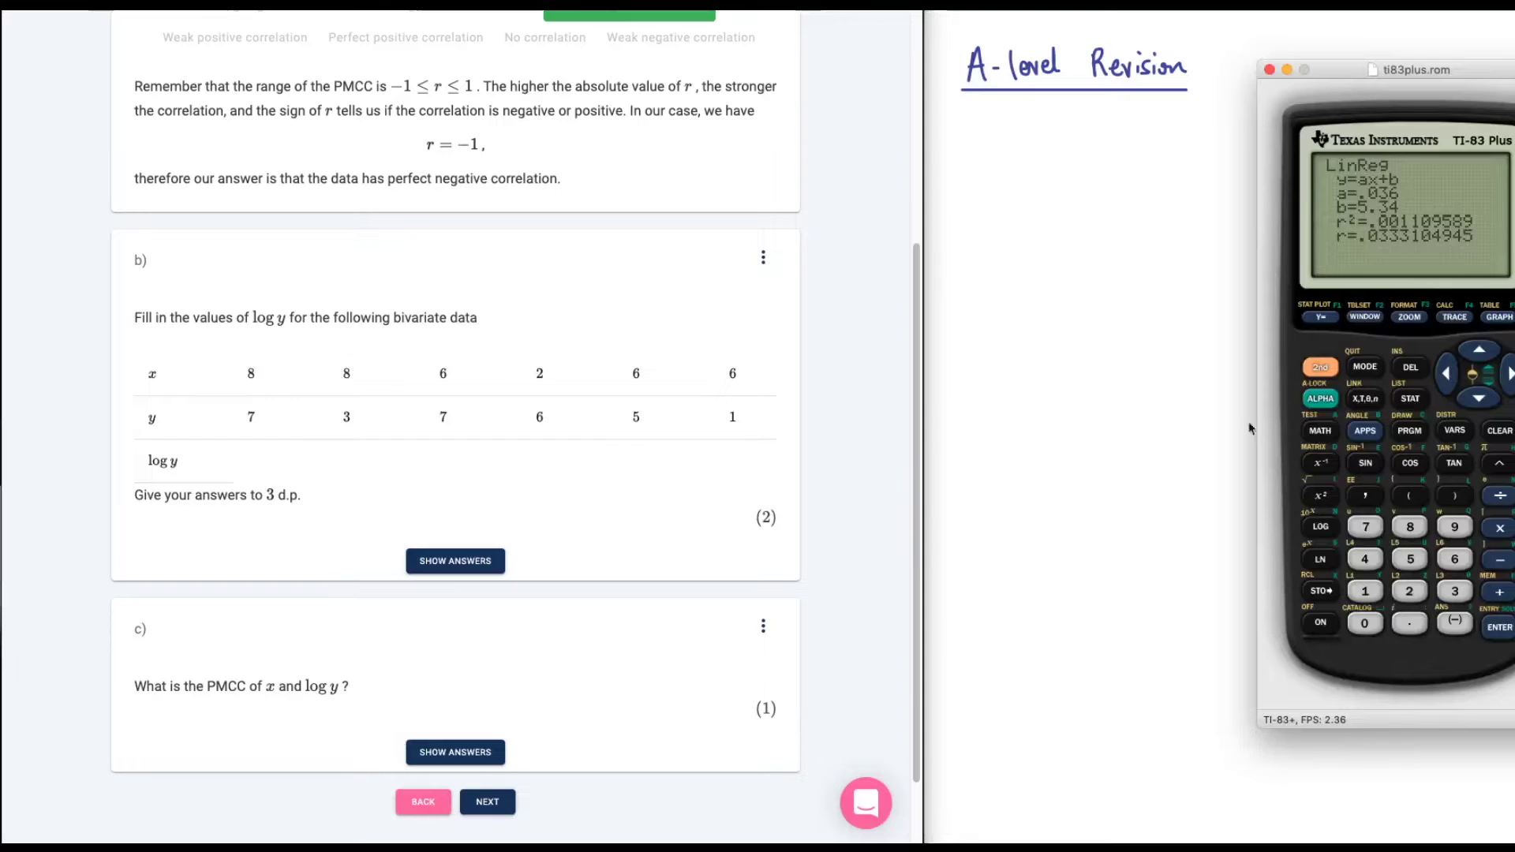
left_click(1508, 434)
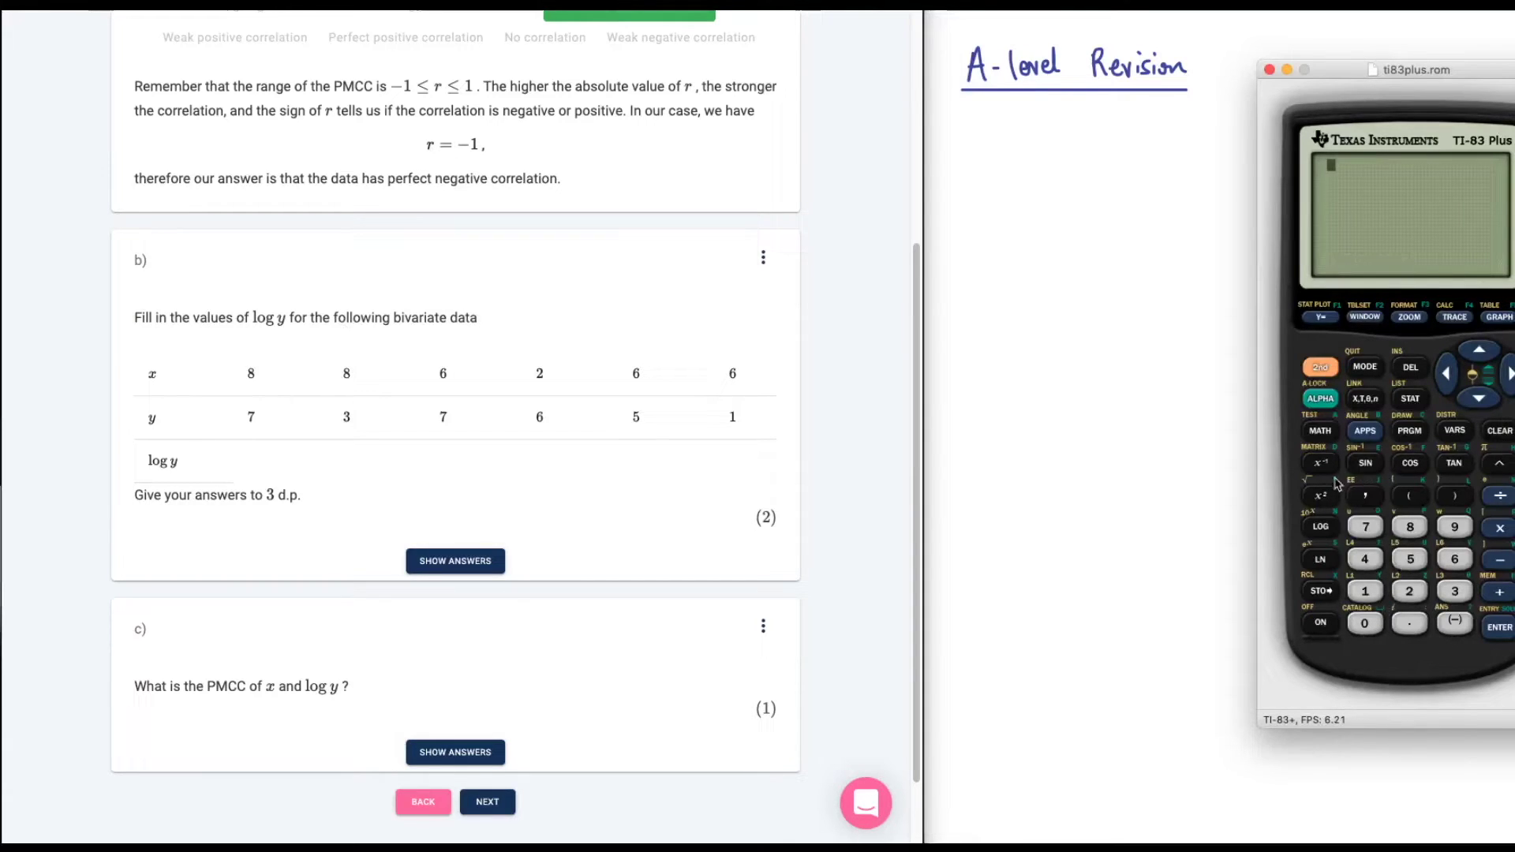
left_click(1321, 527)
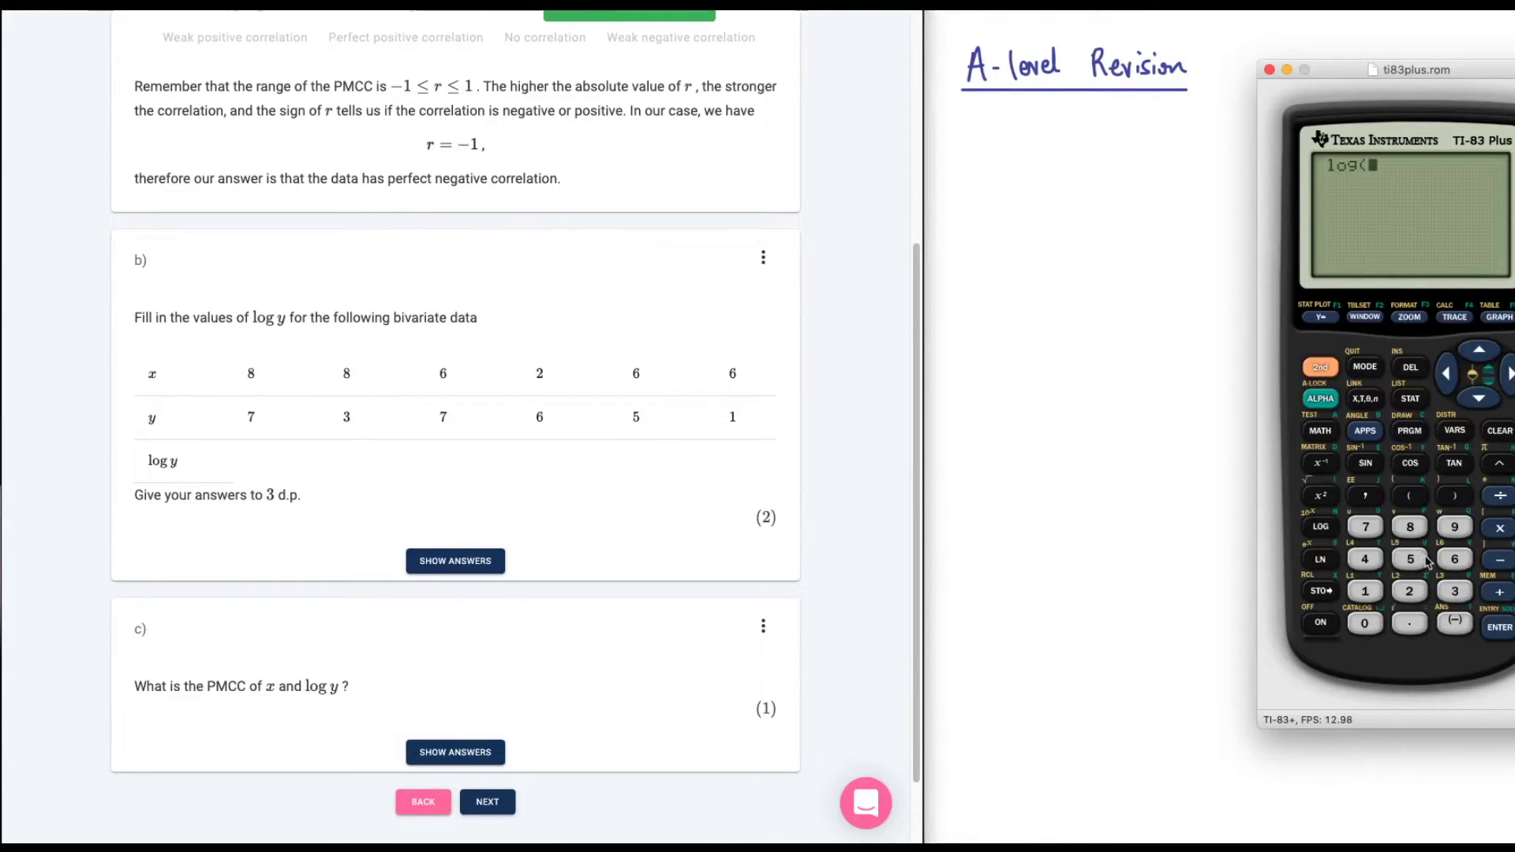
left_click(1365, 528)
left_click(1455, 496)
left_click(1499, 627)
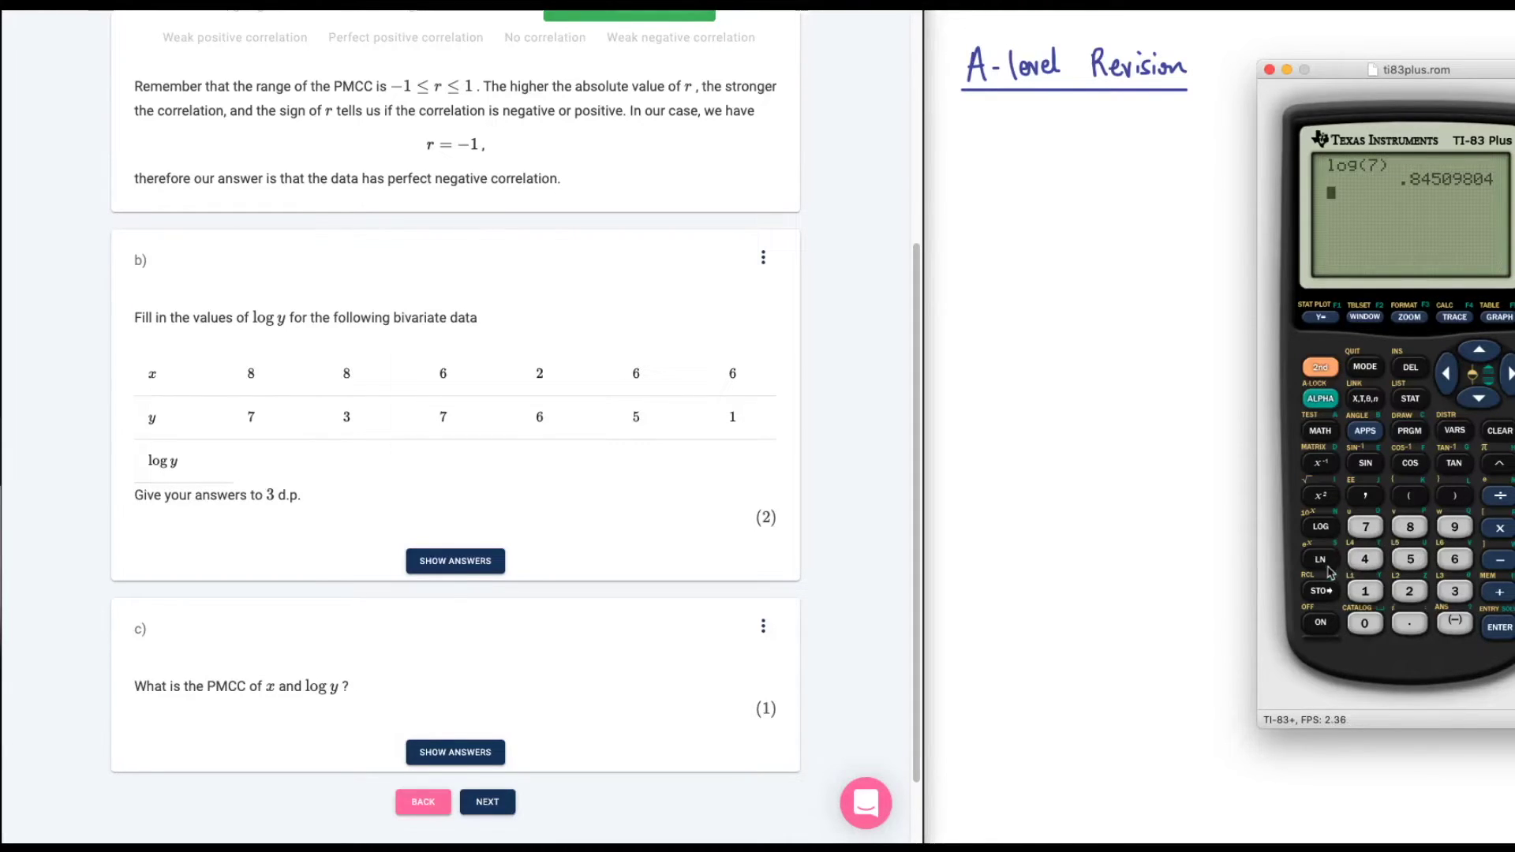
left_click(1322, 527)
key("3")
key("parenright")
key("Return")
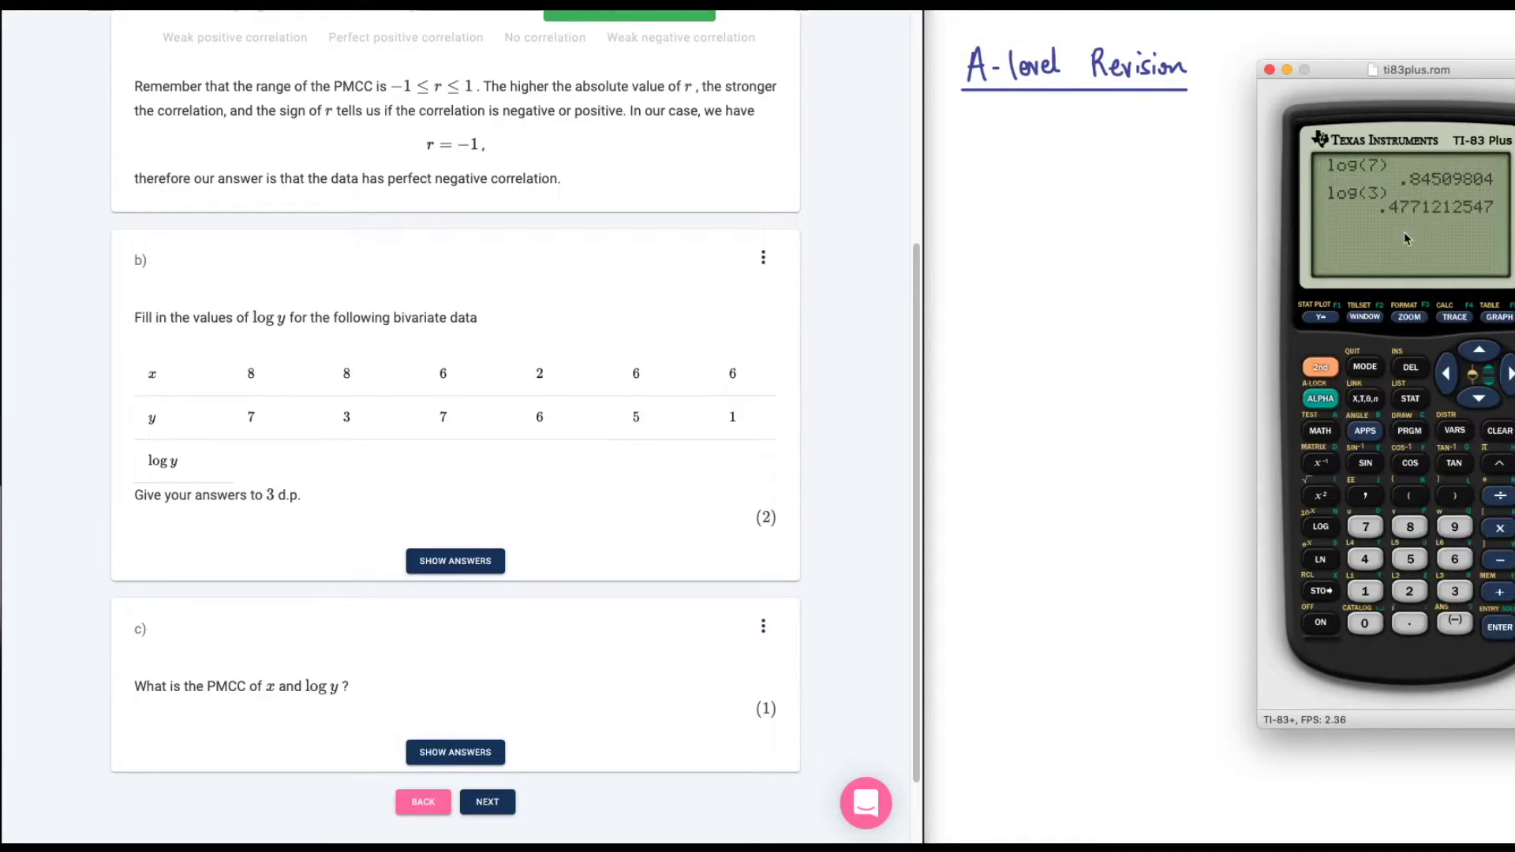
Compute log 6, log 5 and log 1, ending with log(1) = 0.
left_click(1321, 527)
left_click(1366, 527)
left_click(1455, 496)
left_click(1446, 373)
left_click(1446, 373)
left_click(1454, 559)
left_click(1499, 627)
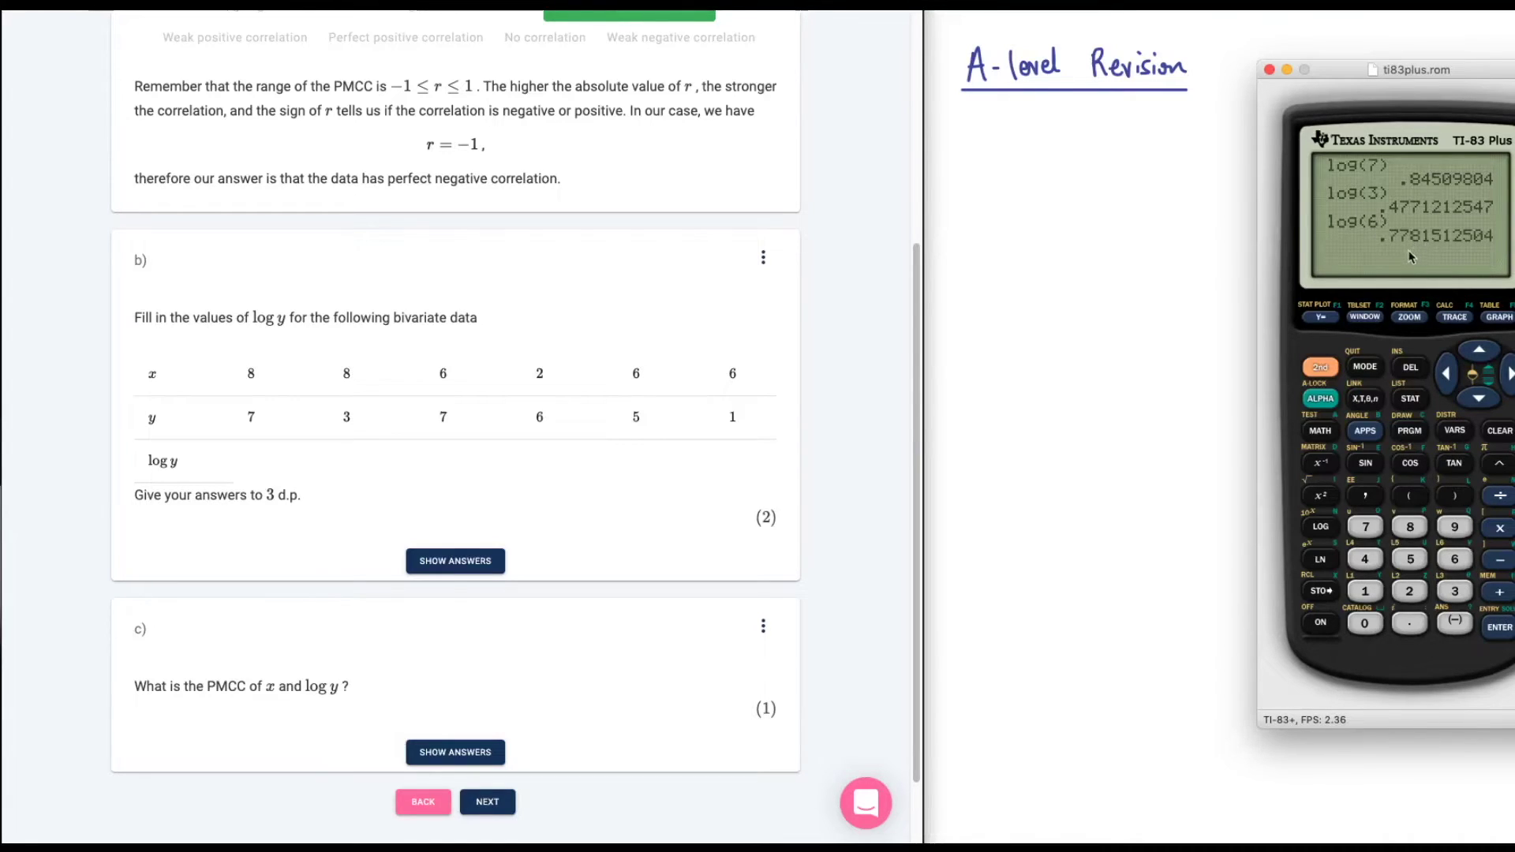
left_click(1320, 527)
left_click(1410, 559)
left_click(1454, 495)
left_click(1499, 628)
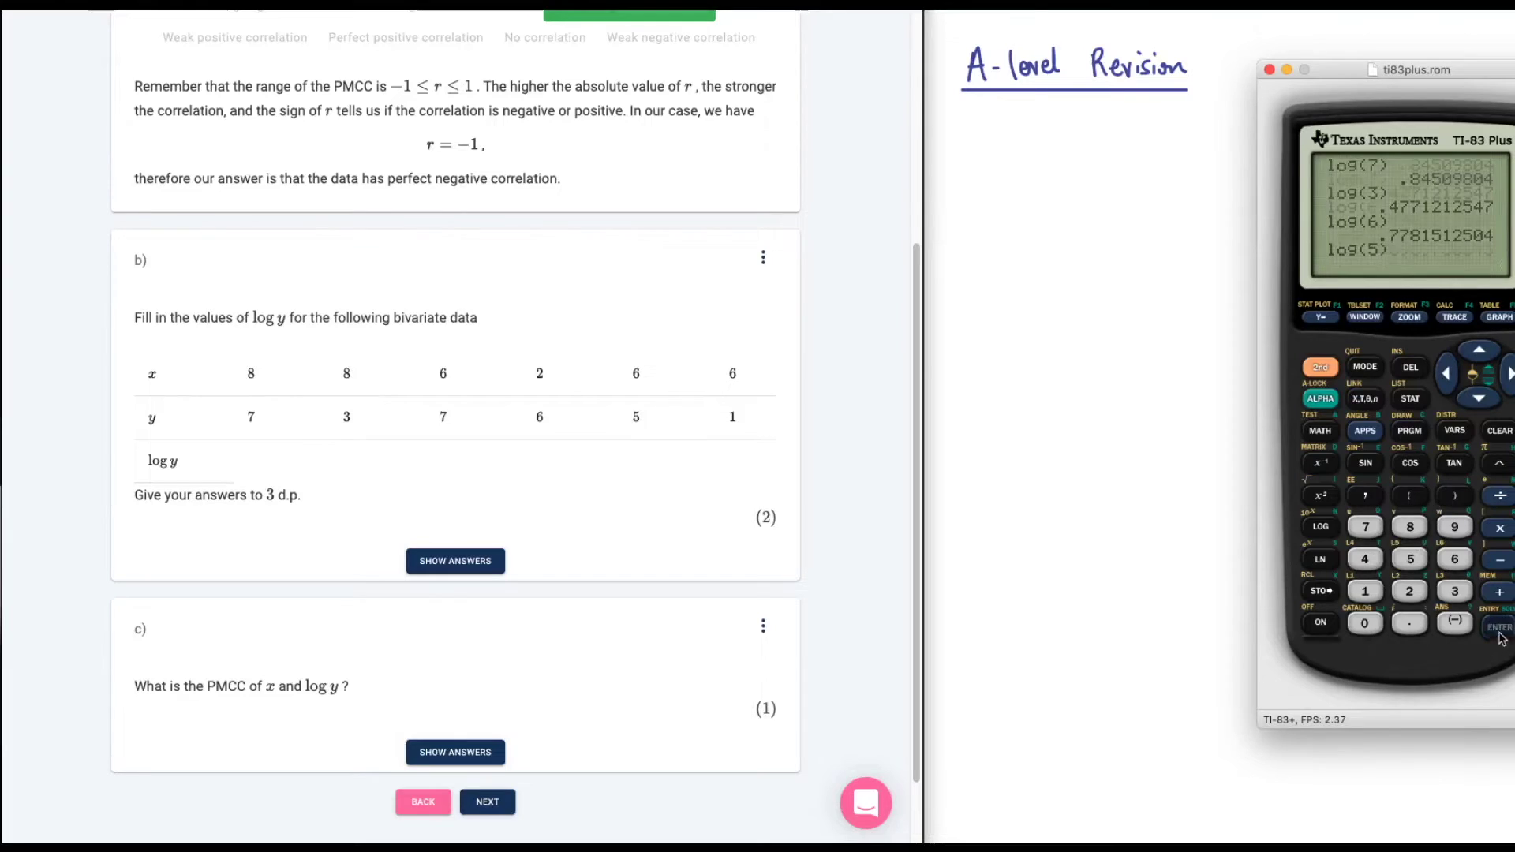
left_click(1320, 527)
left_click(1365, 591)
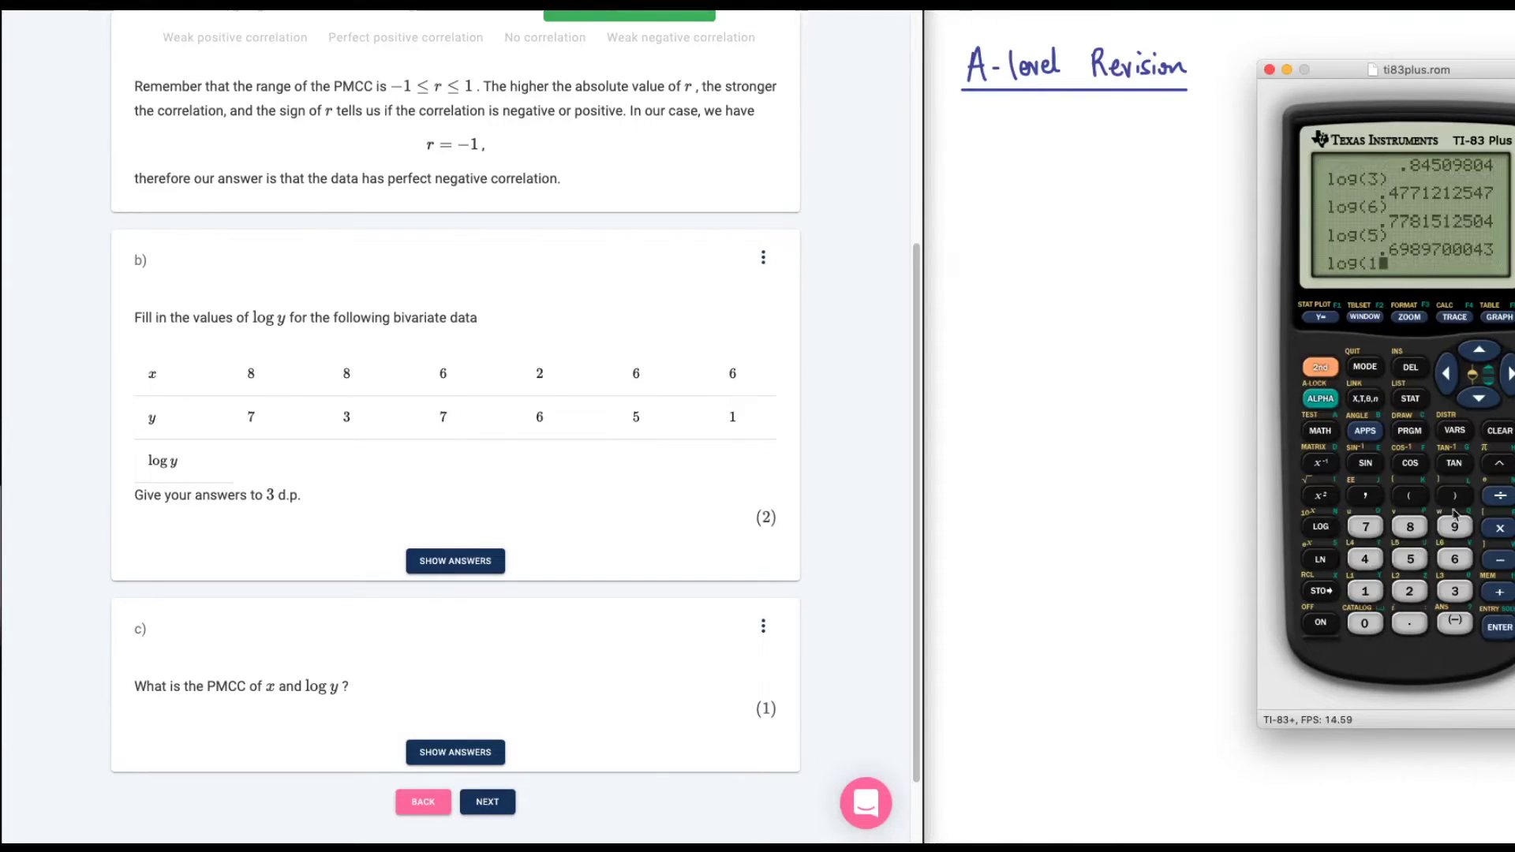
left_click(1455, 495)
key("Return")
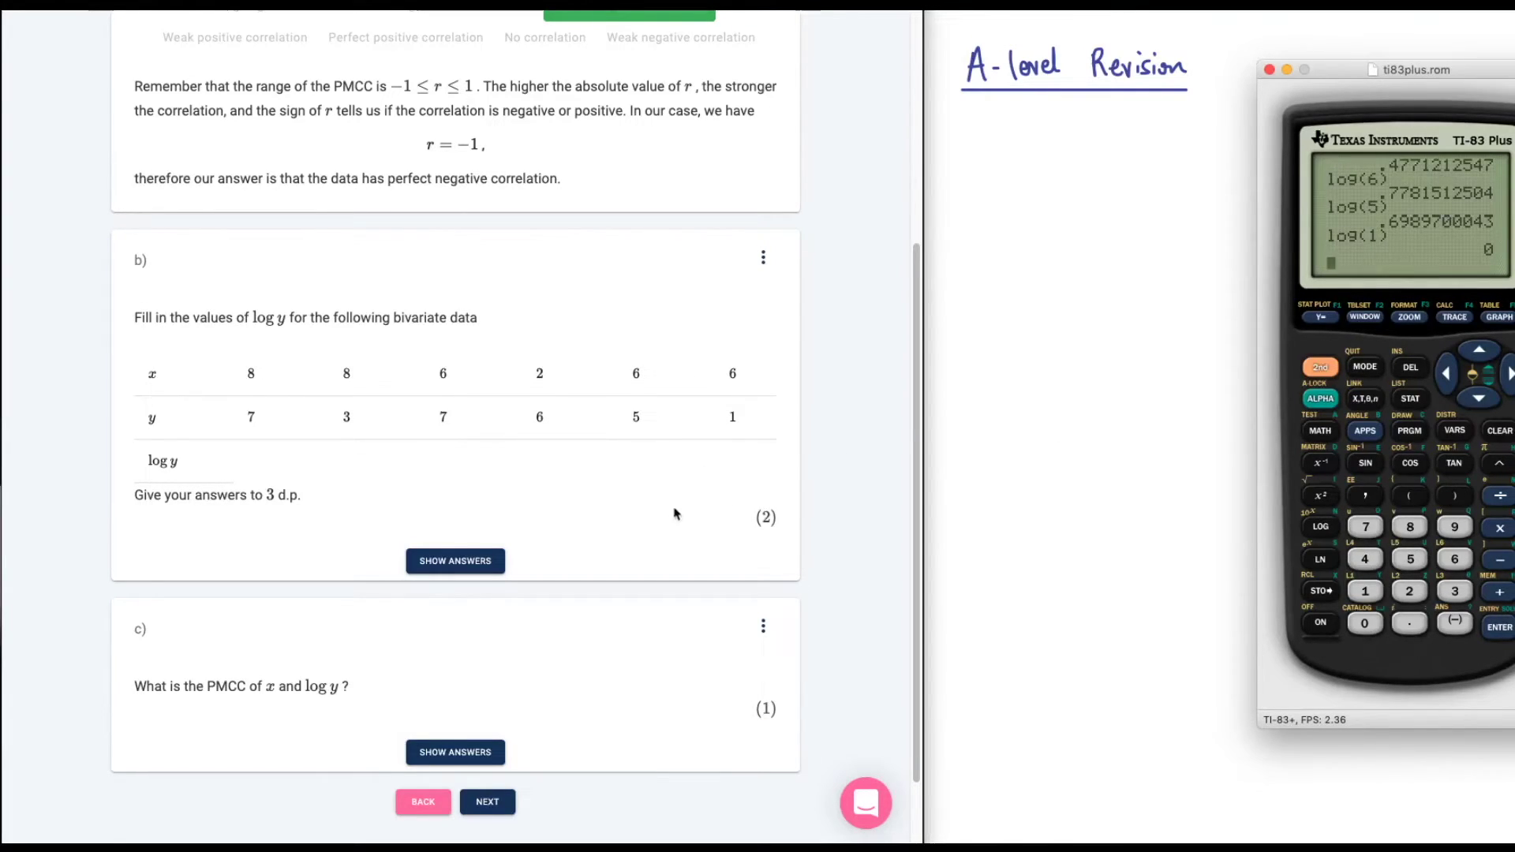
left_click(448, 565)
Answer part b) with 0.845, 0.477, 0.845, 0.778, 0.699, 0 and review the worked solution.
left_click(450, 565)
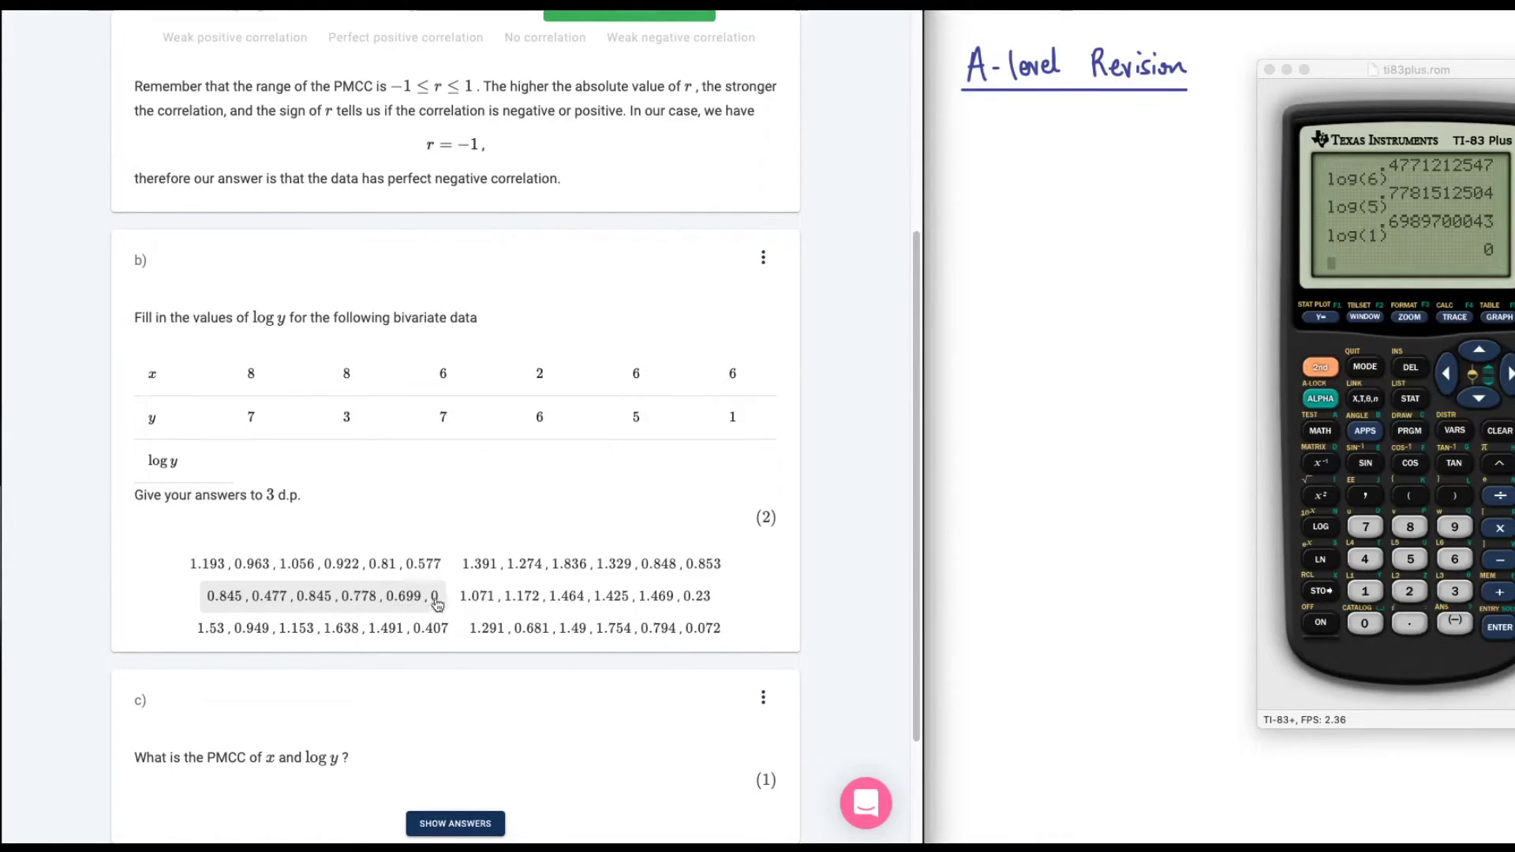
left_click(338, 597)
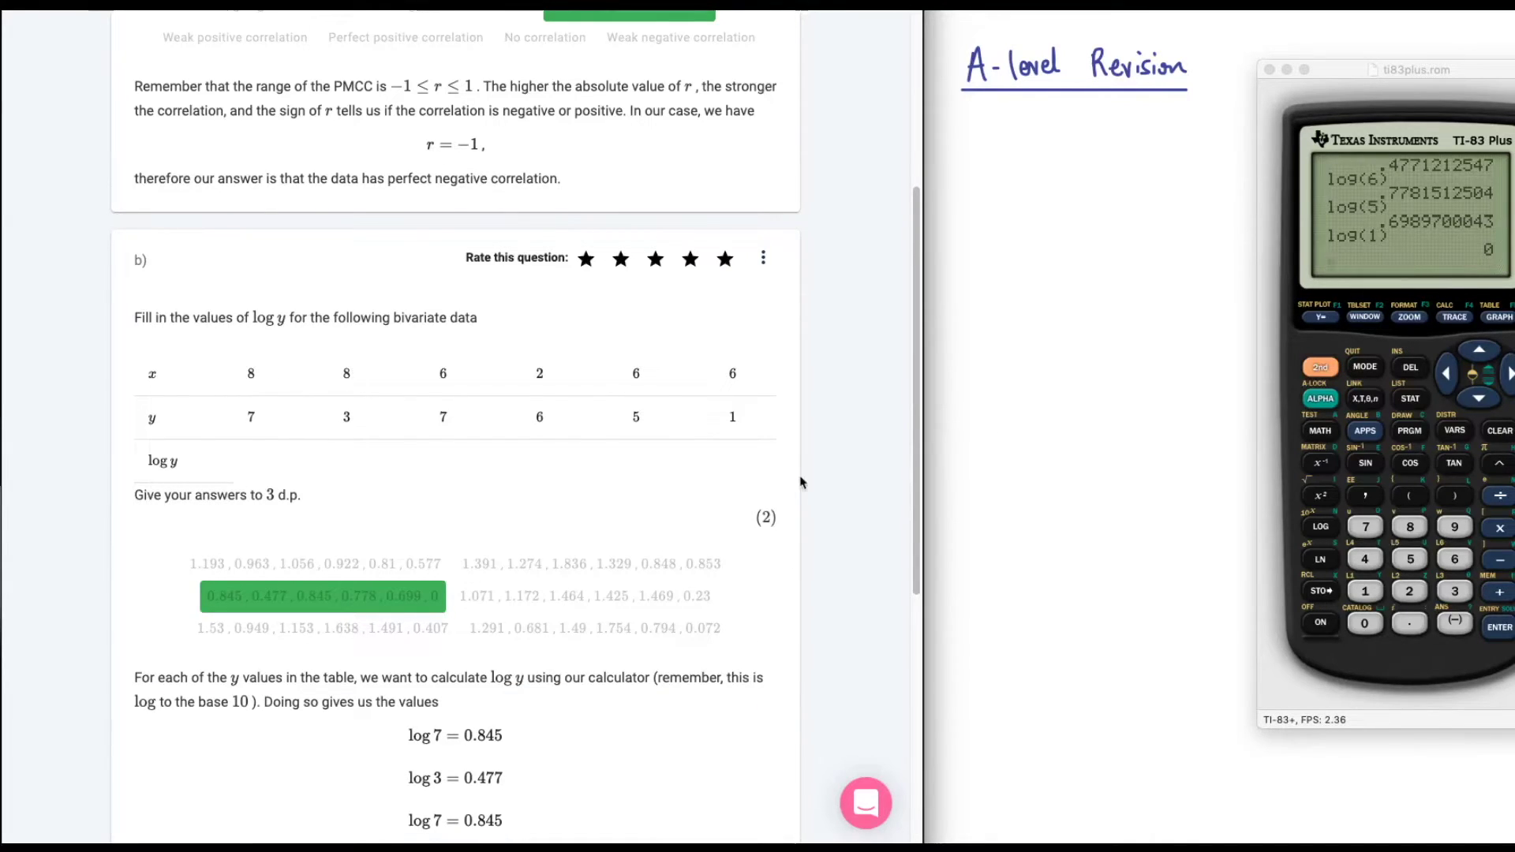
scroll(800, 483, "down", 6)
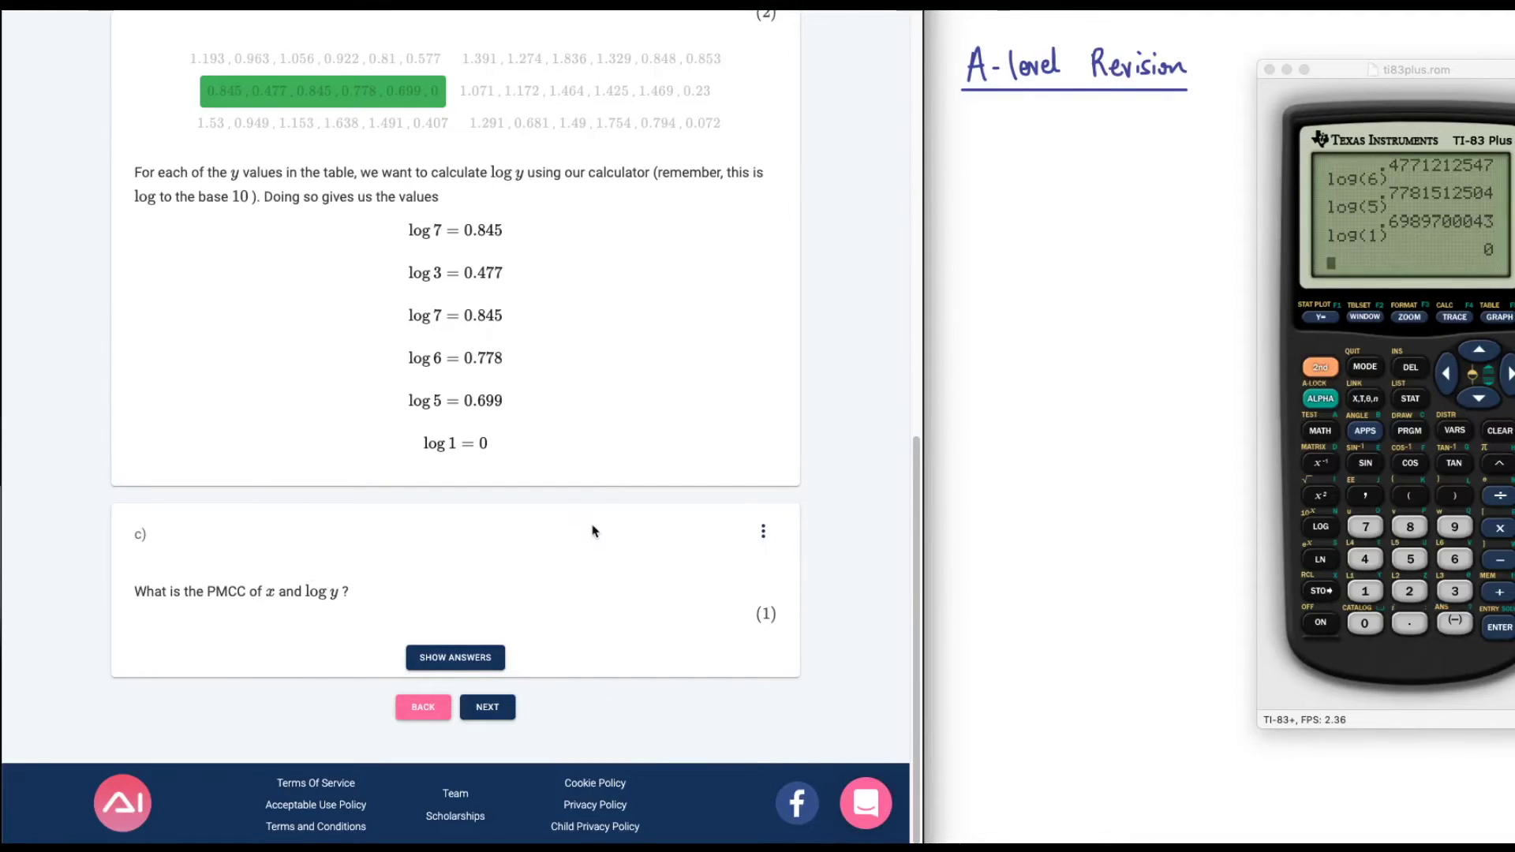
scroll(489, 296, "up", 4)
scroll(490, 296, "down", 4)
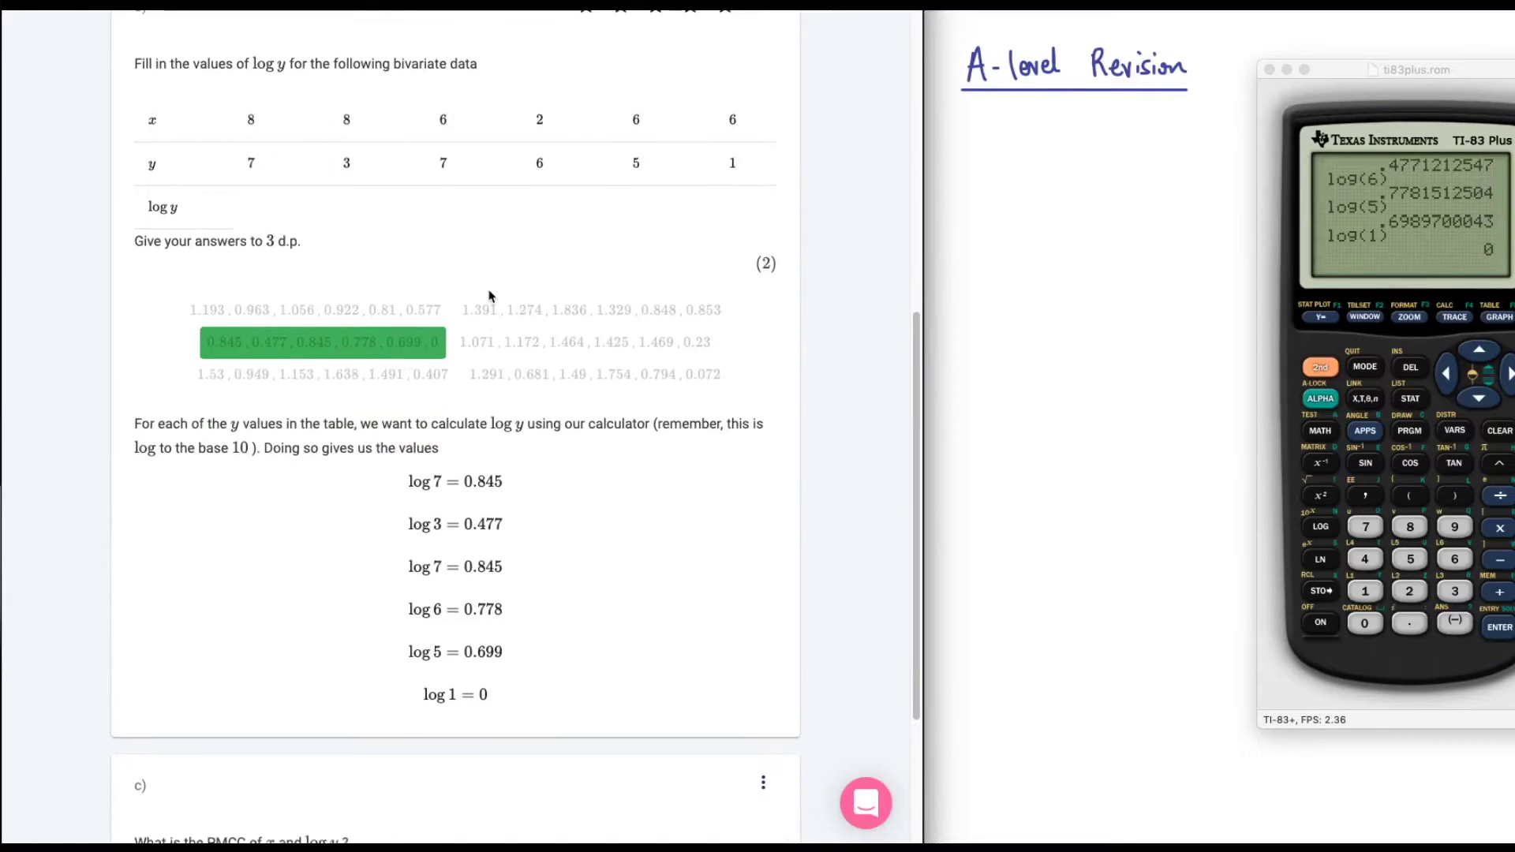
scroll(489, 296, "up", 3)
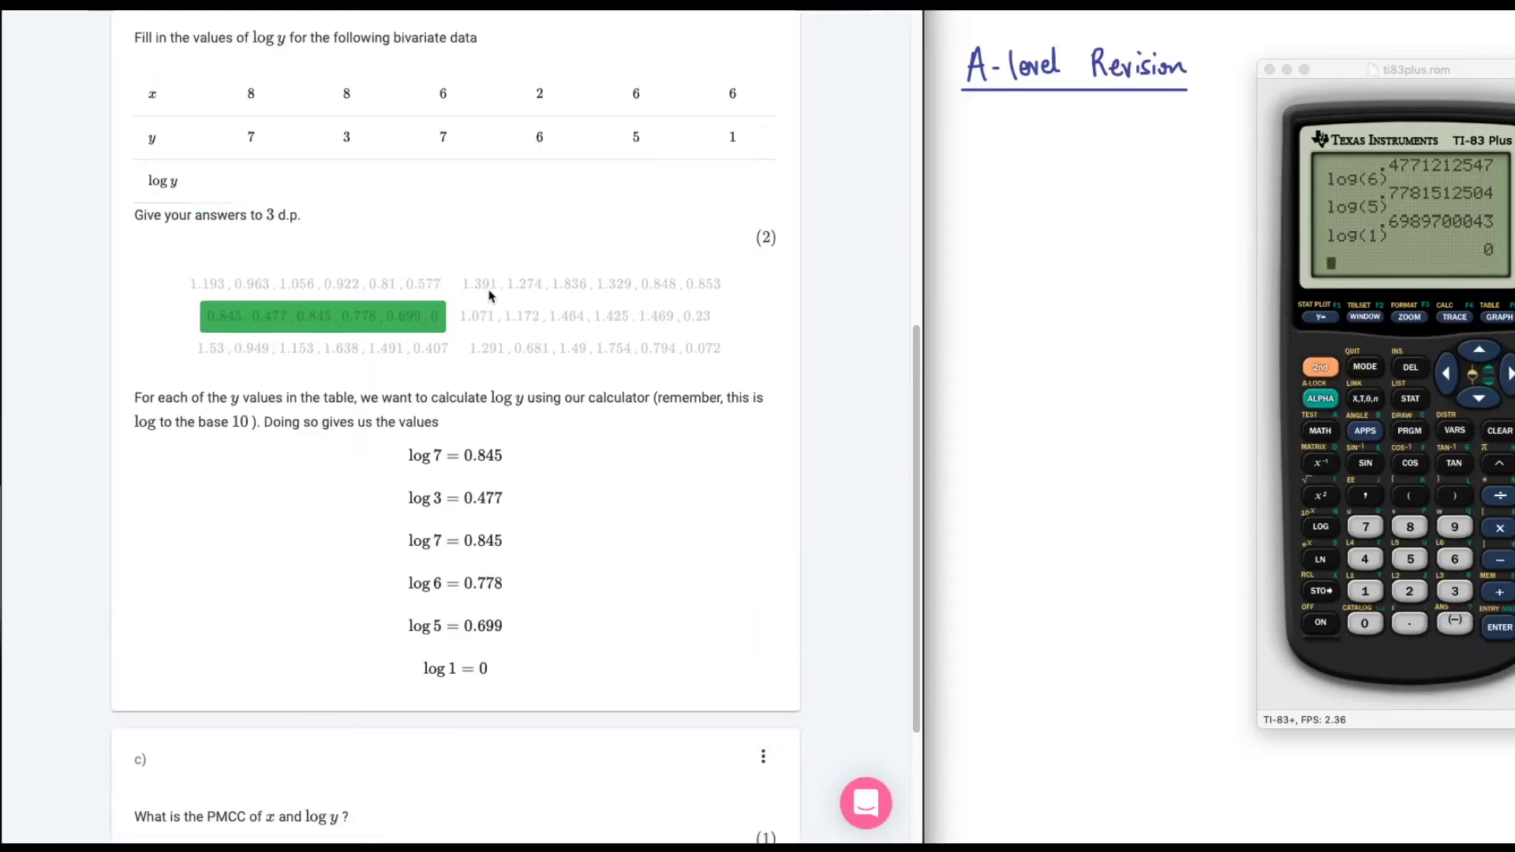
left_click(1414, 401)
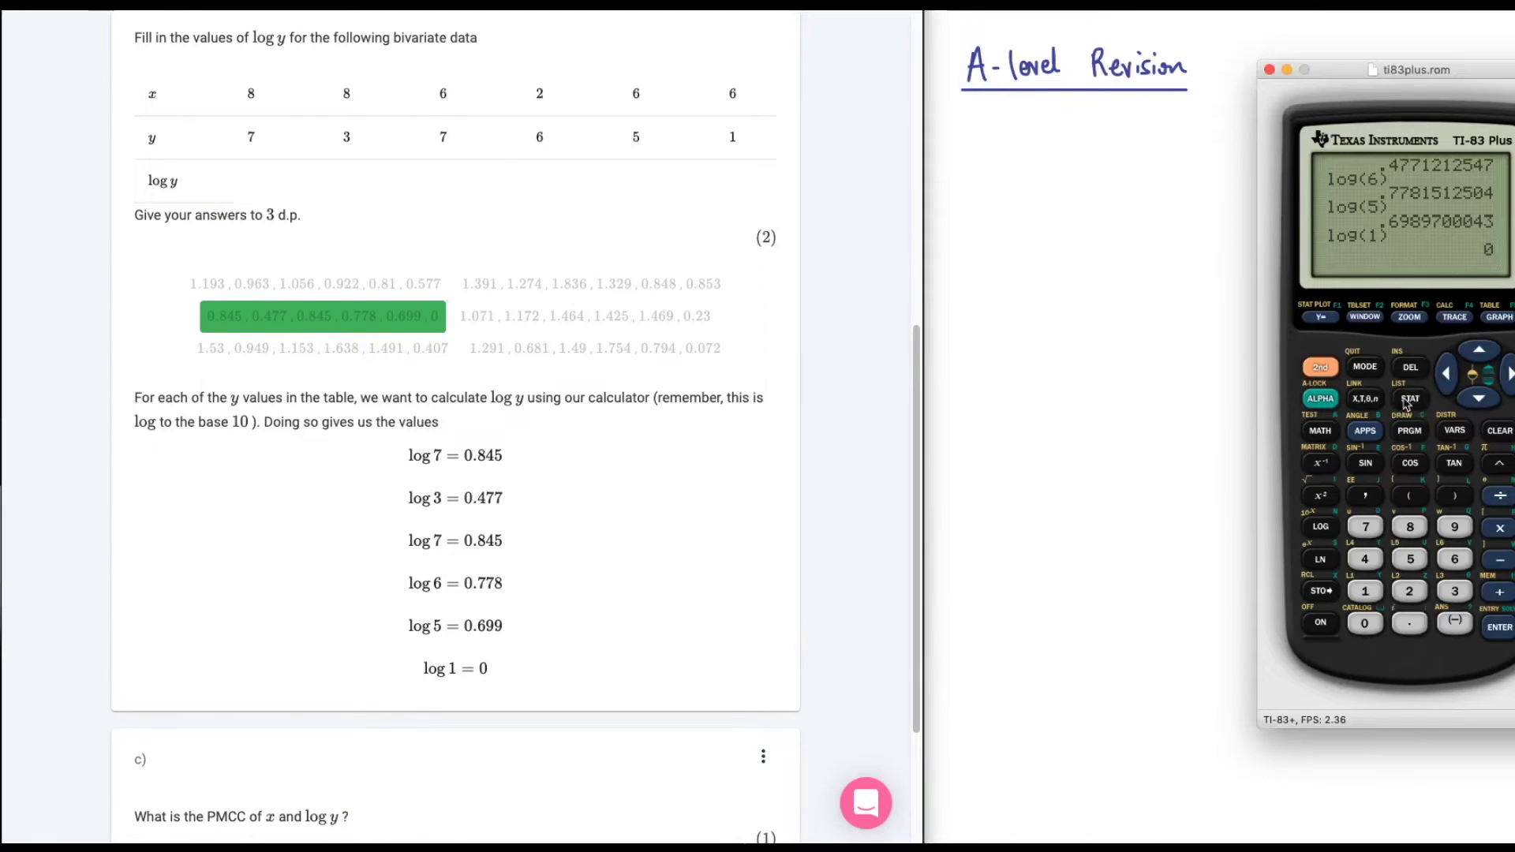
In the list editor, replace L2's first entry with log 7.
left_click(1408, 404)
left_click(1506, 629)
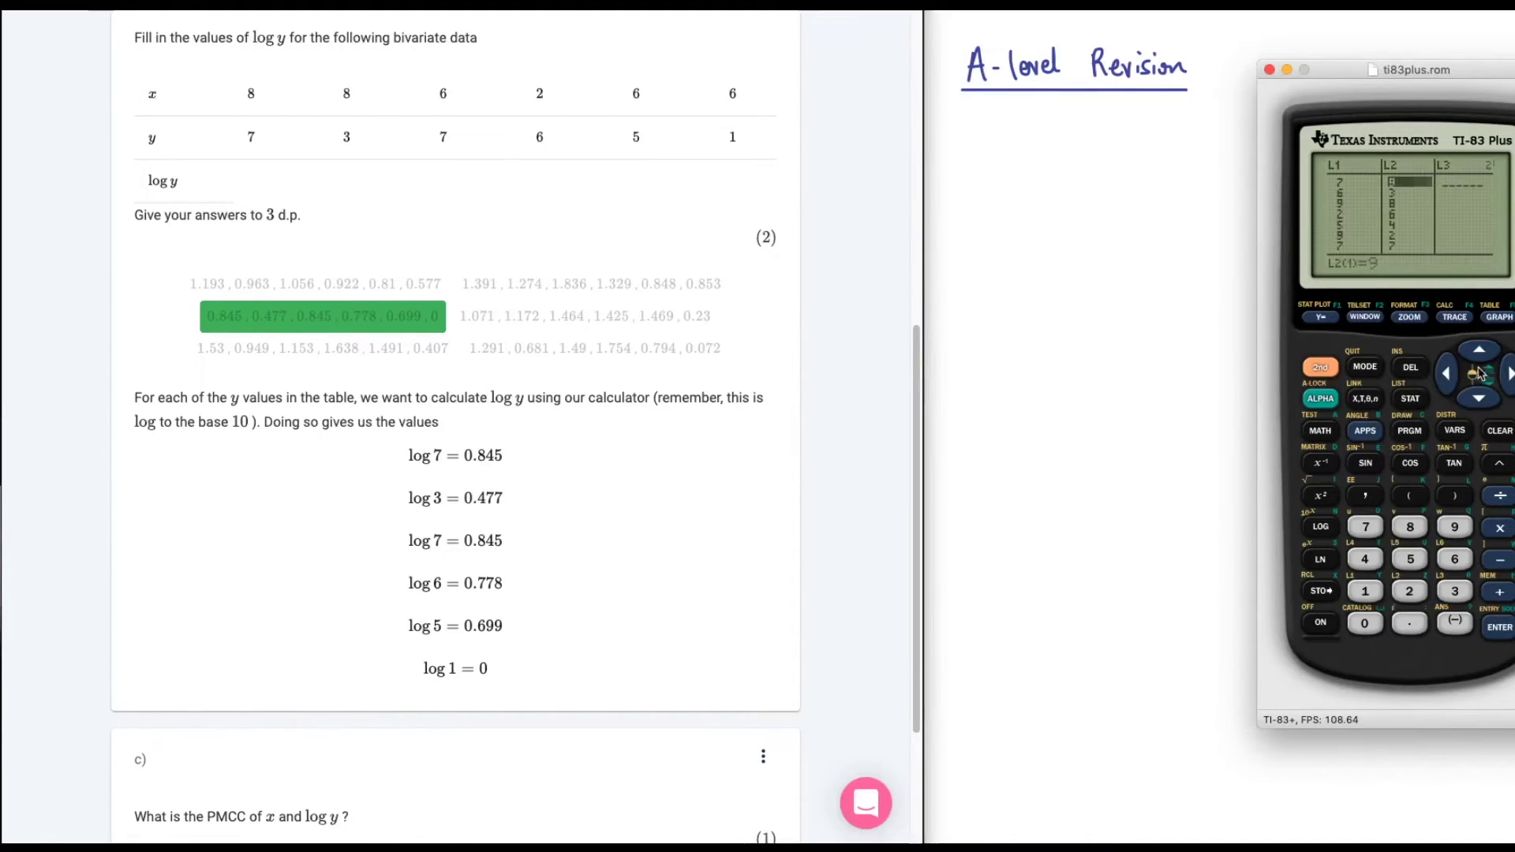
key("Right")
key("l")
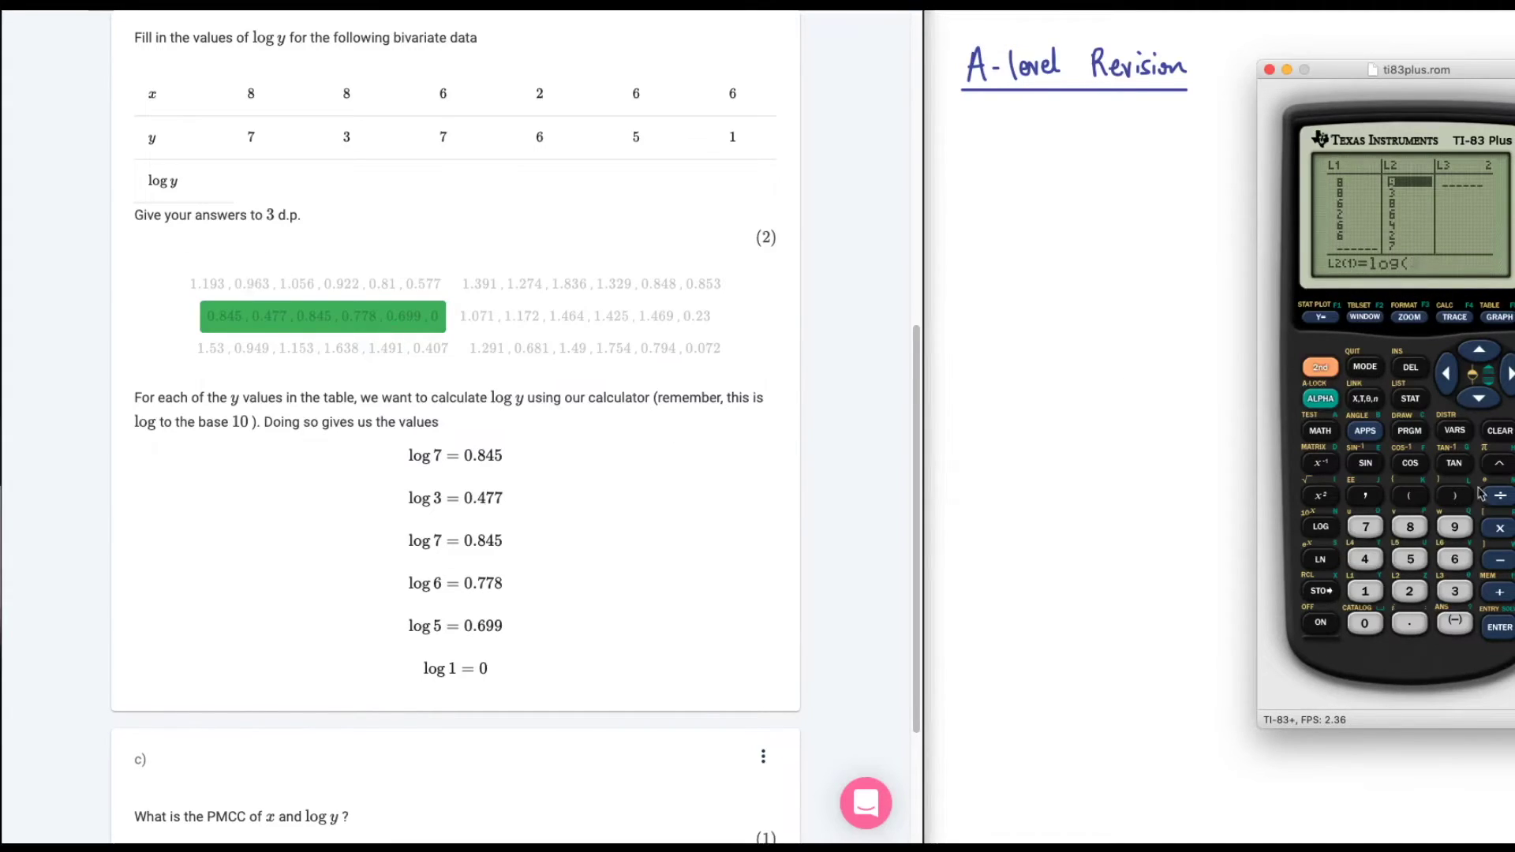
left_click(1372, 525)
left_click(1458, 498)
left_click(1500, 628)
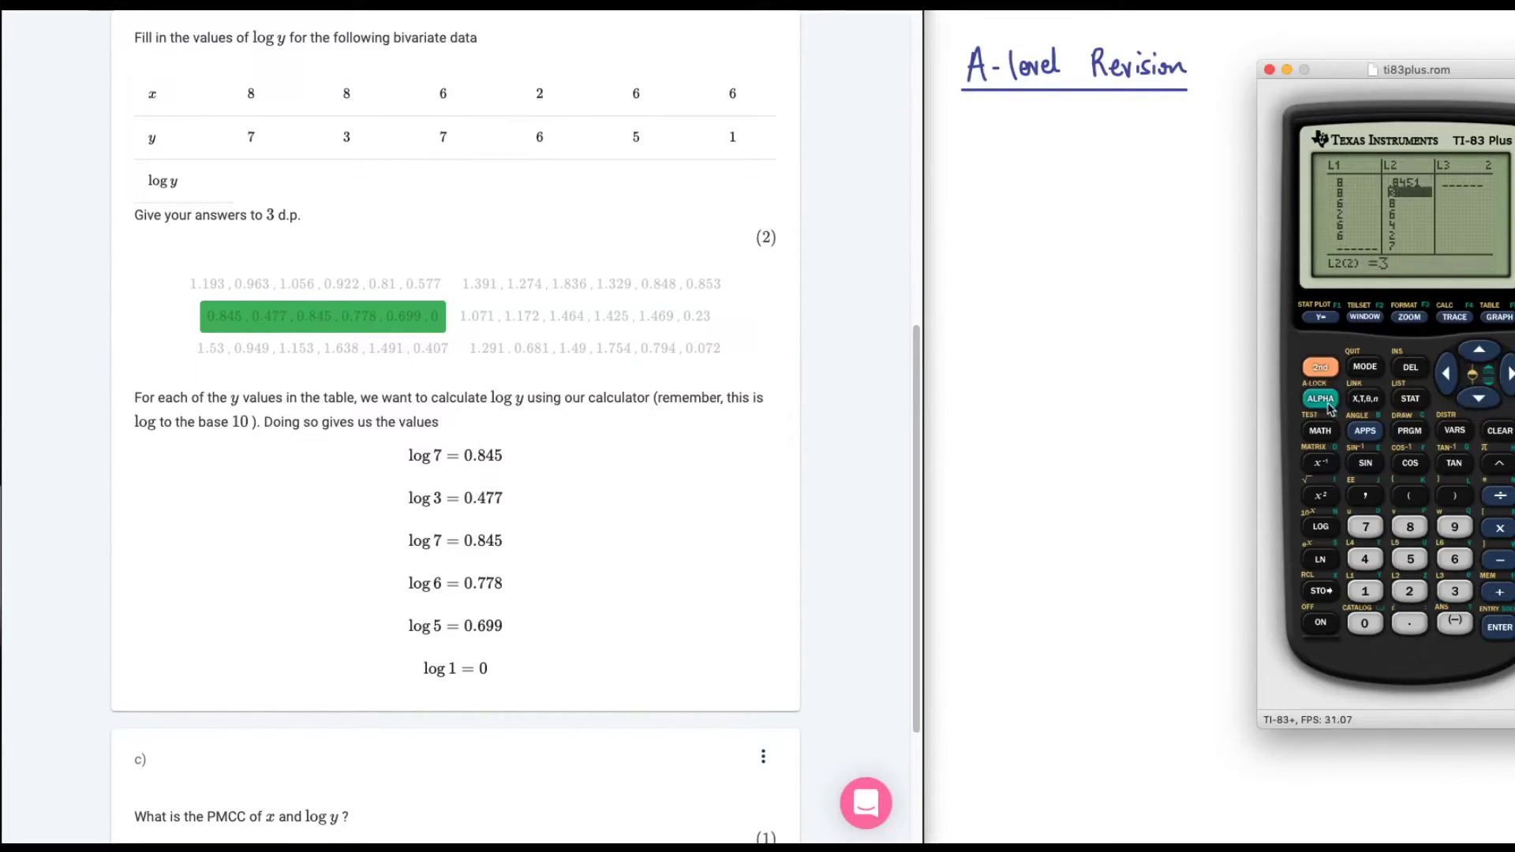
Replace L2's second entry with log 3.
left_click(1321, 527)
left_click(1454, 591)
left_click(1454, 495)
left_click(1496, 622)
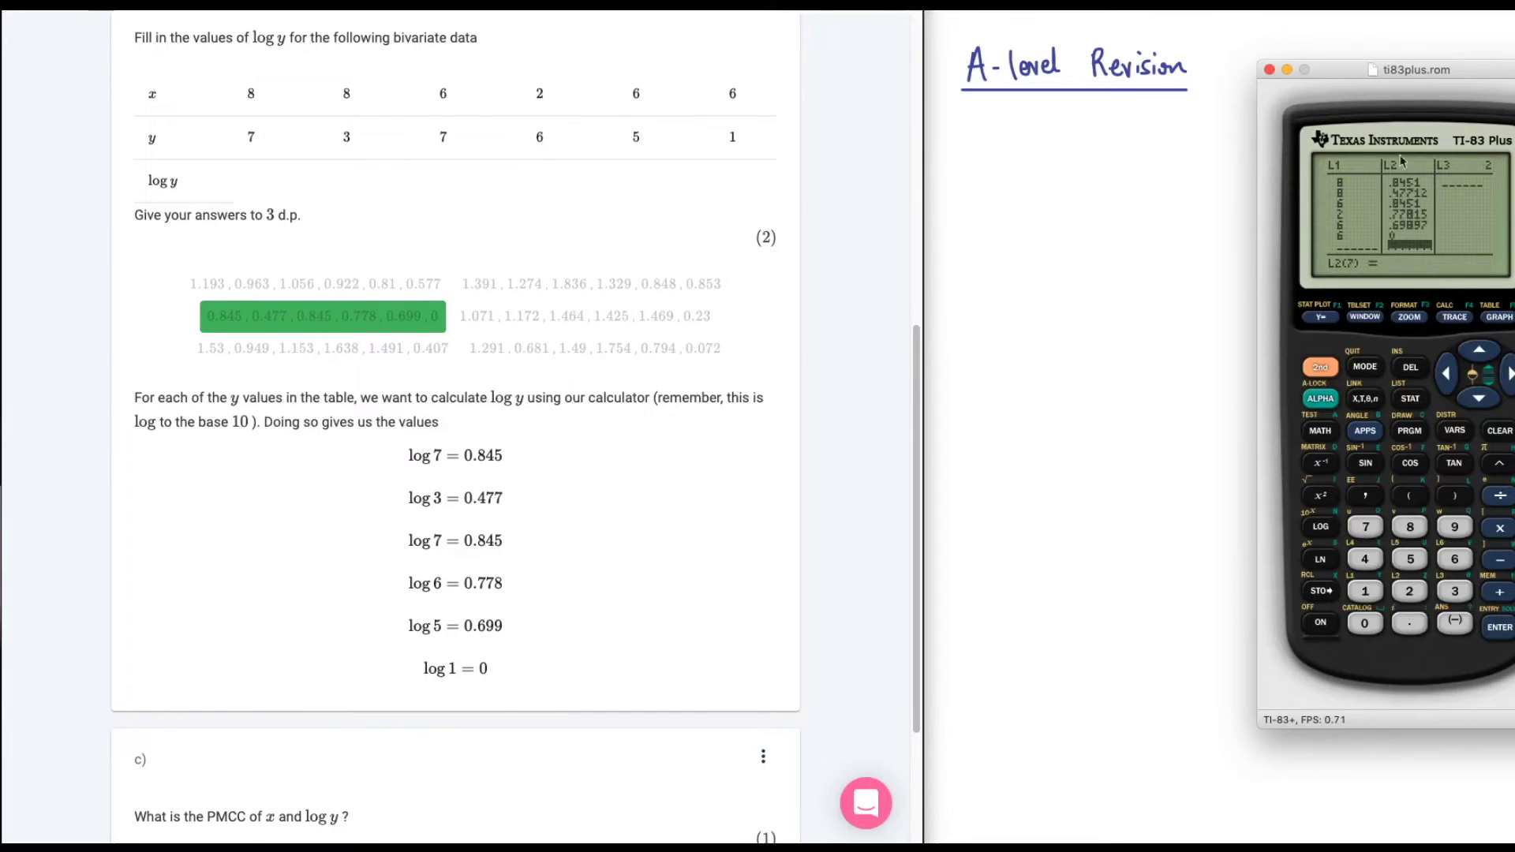
left_click(1412, 400)
key("Right")
key("Down")
key("Down")
key("Down")
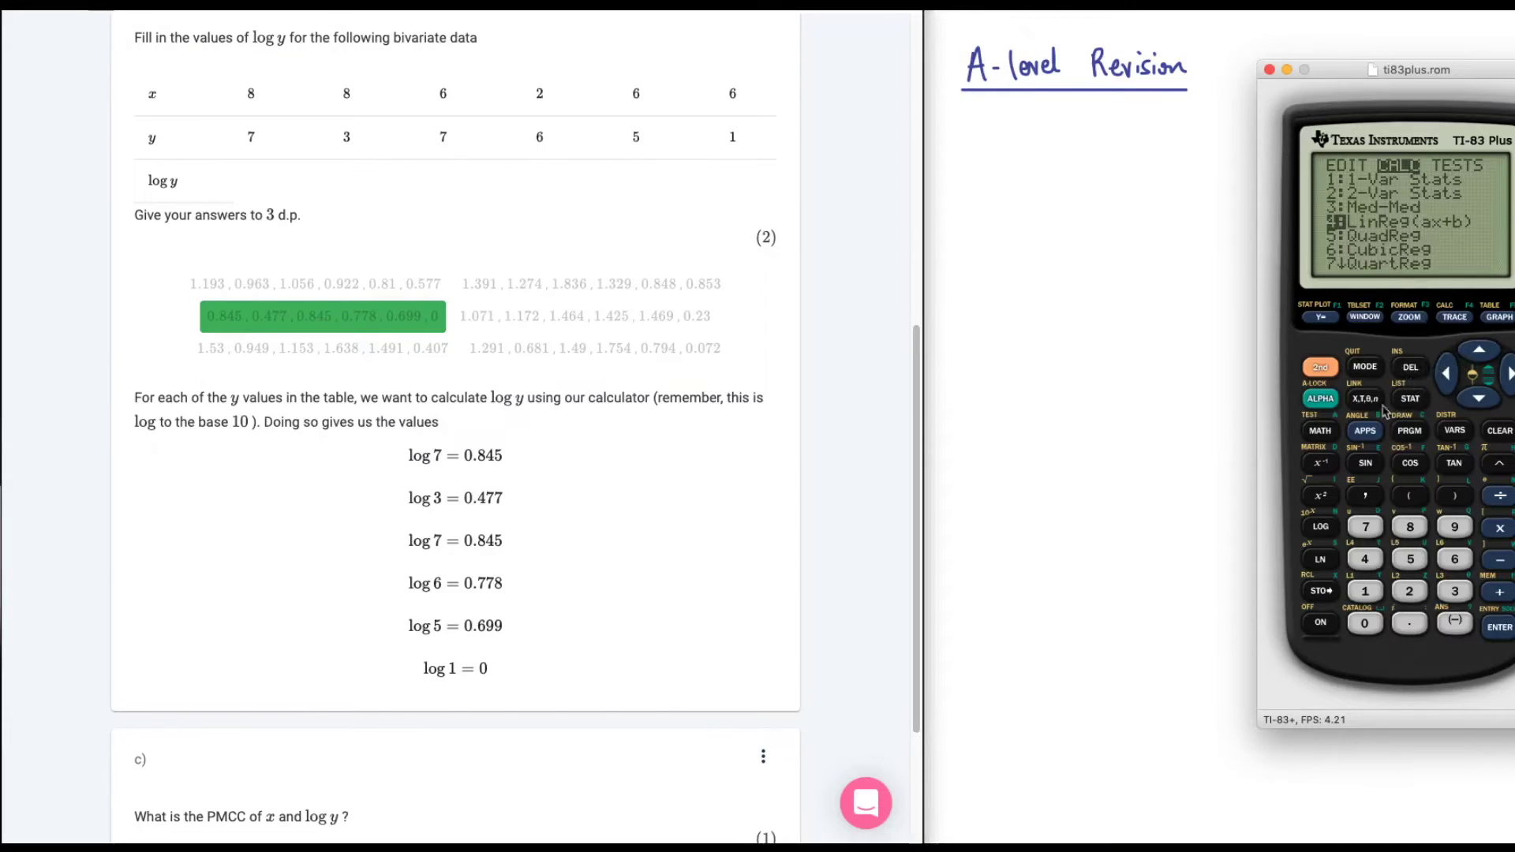
Run LinReg(ax+b) on L1 and the log y values in L2.
left_click(1497, 630)
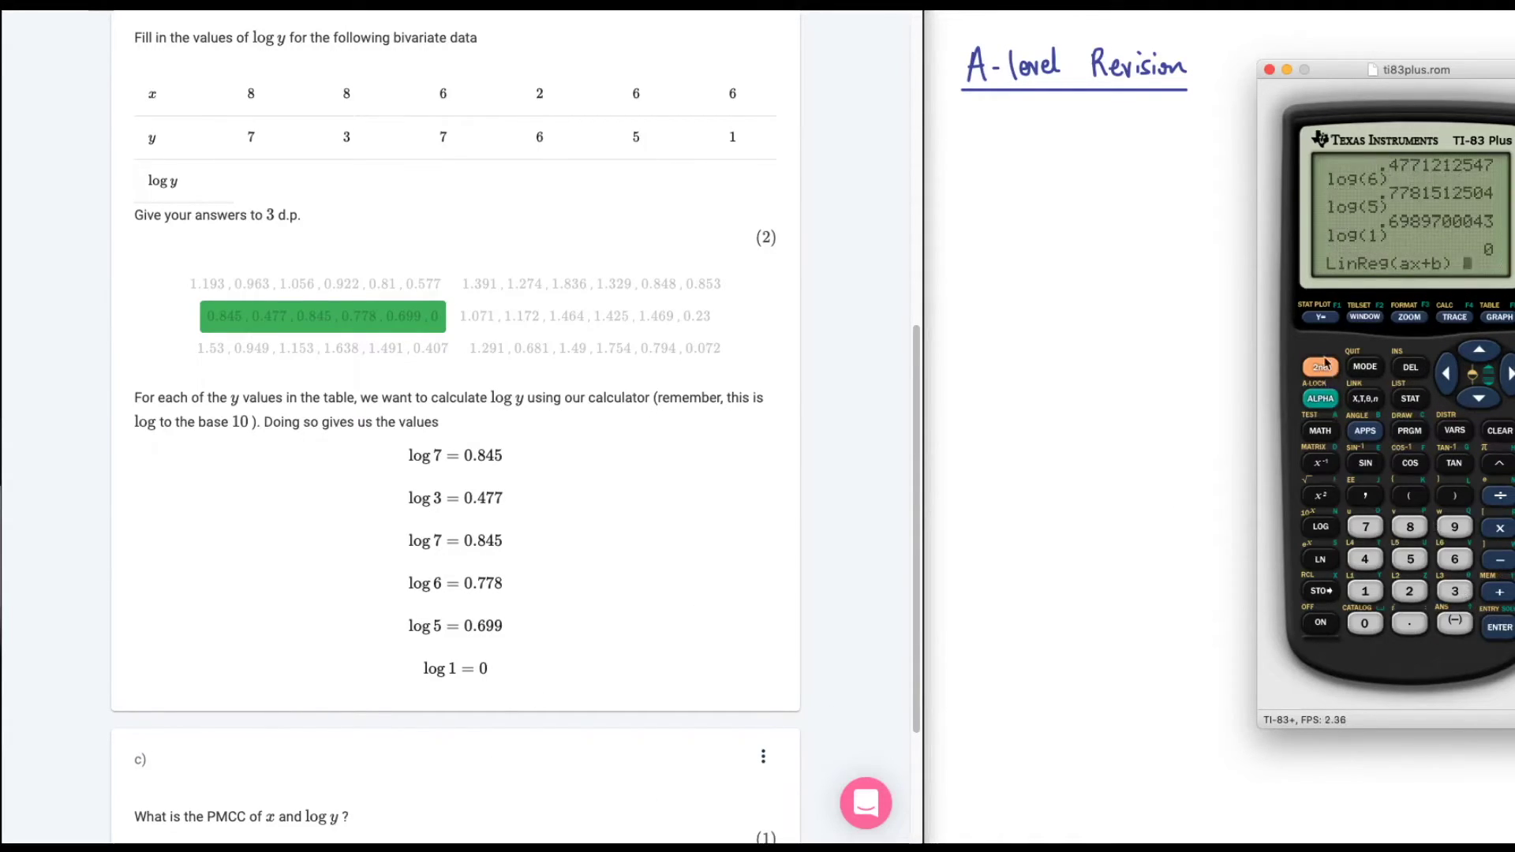
left_click(1365, 591)
left_click(1365, 496)
left_click(1321, 367)
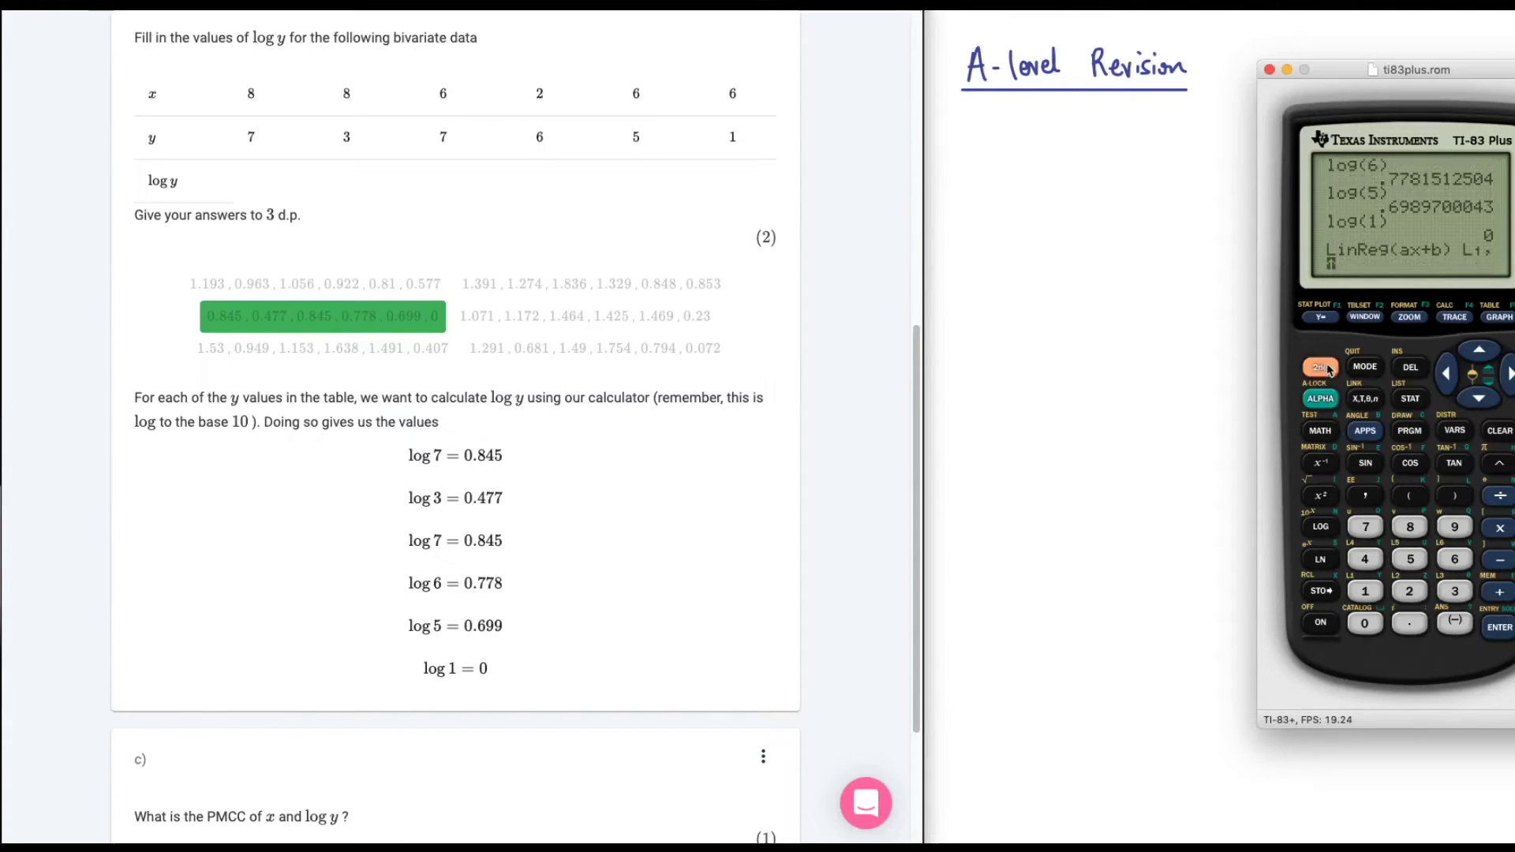
left_click(1410, 592)
key("Return")
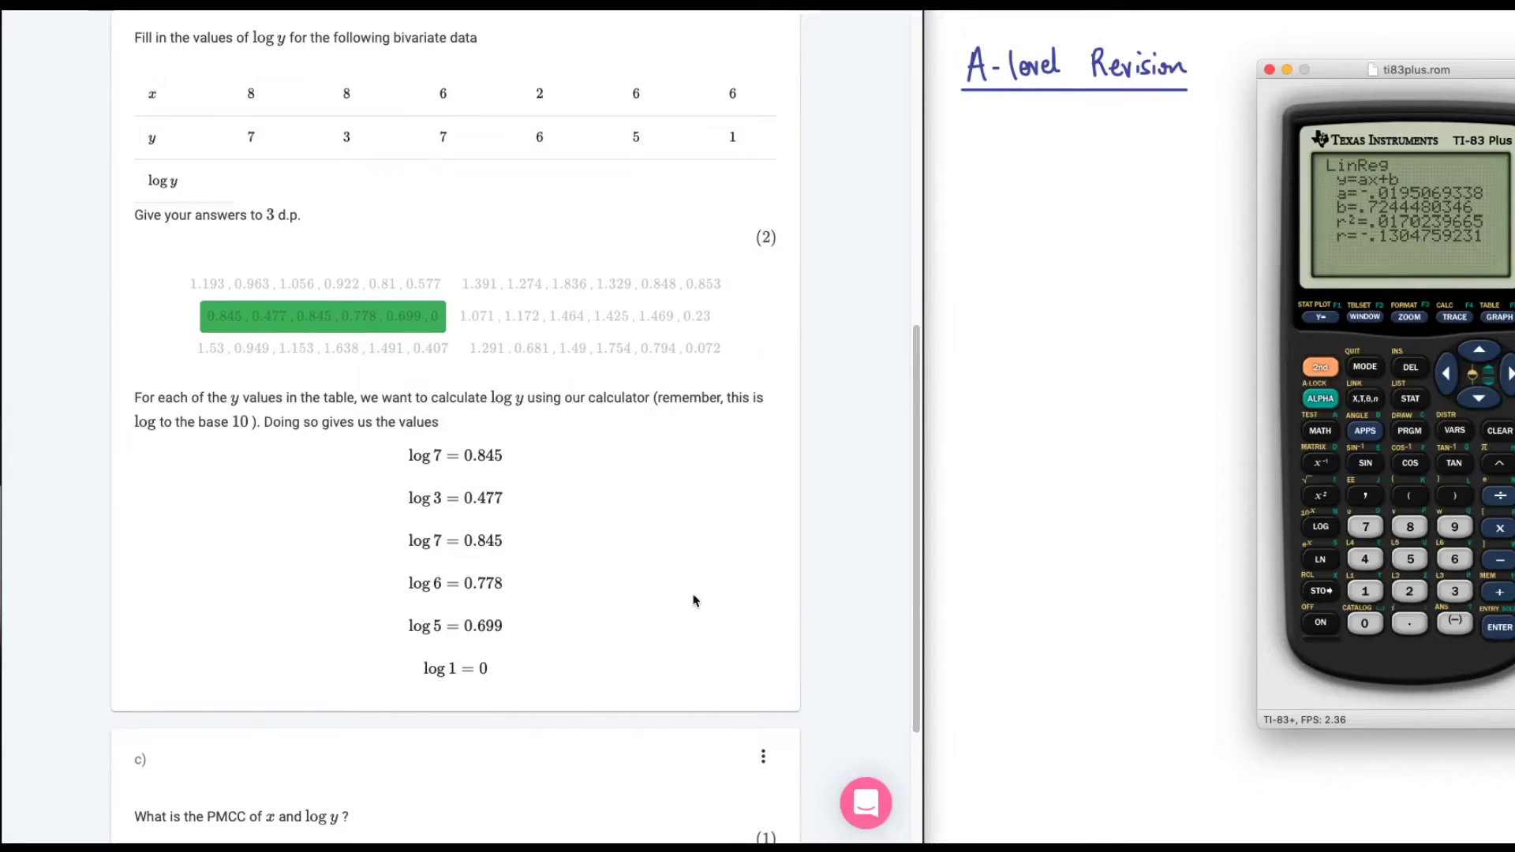
Answer part c) with PMCC −0.13048 and move on to the 1% correlation test.
scroll(694, 602, "down", 3)
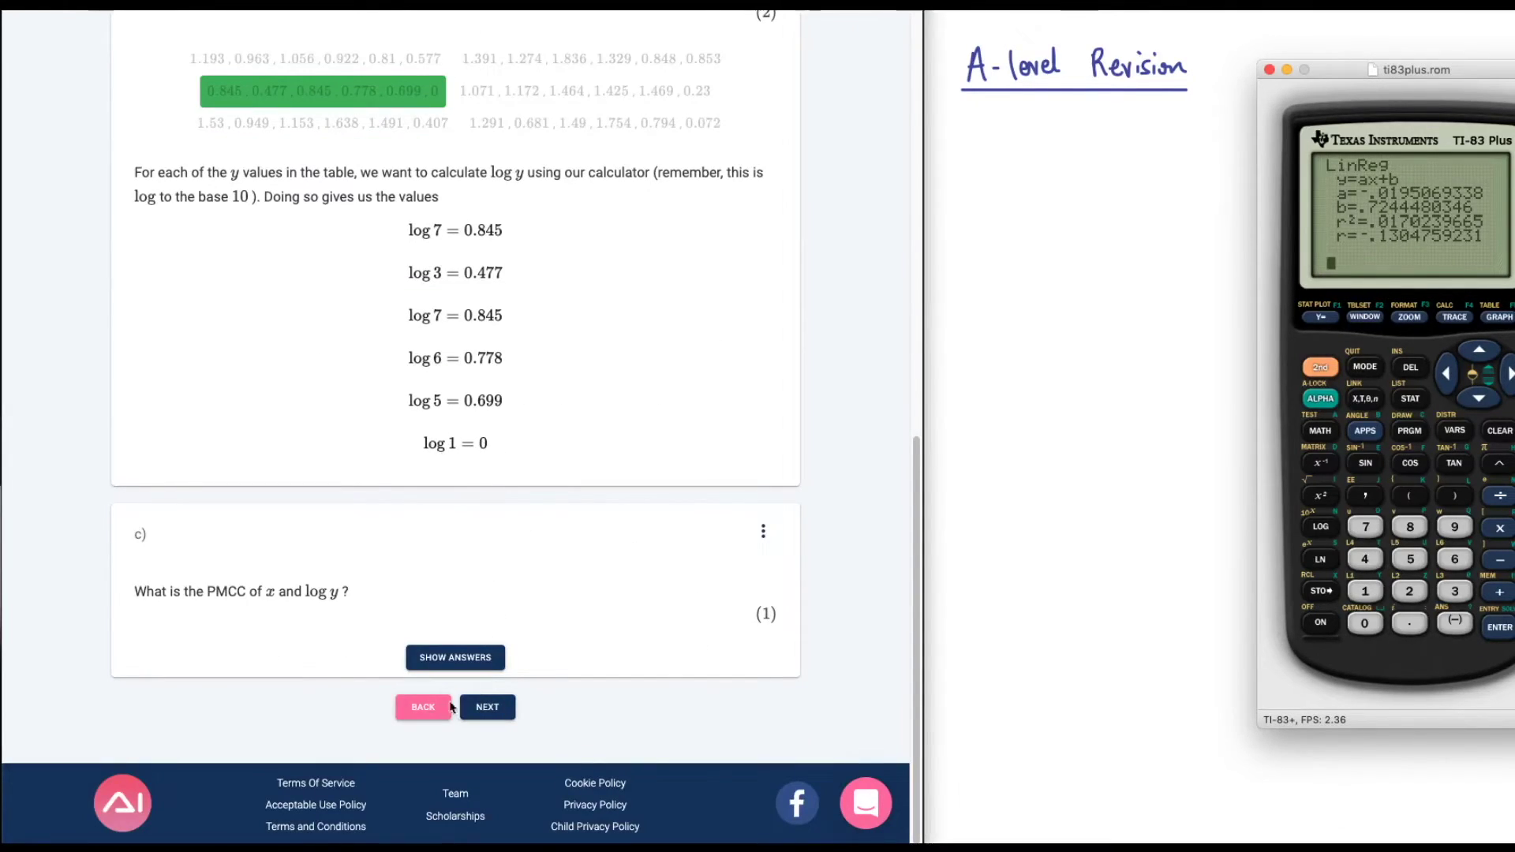
left_click(455, 657)
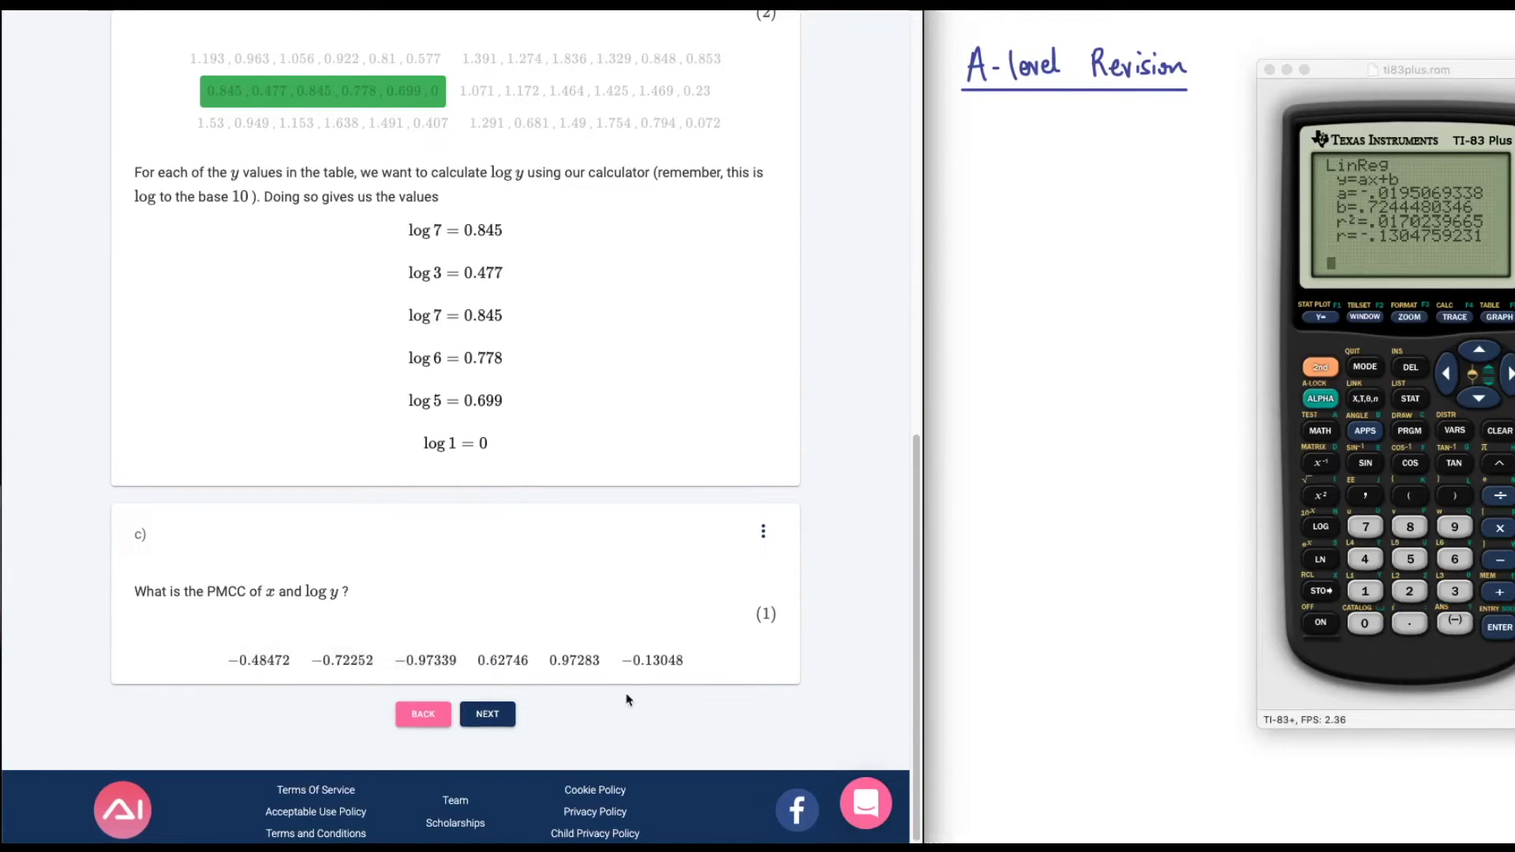
left_click(660, 671)
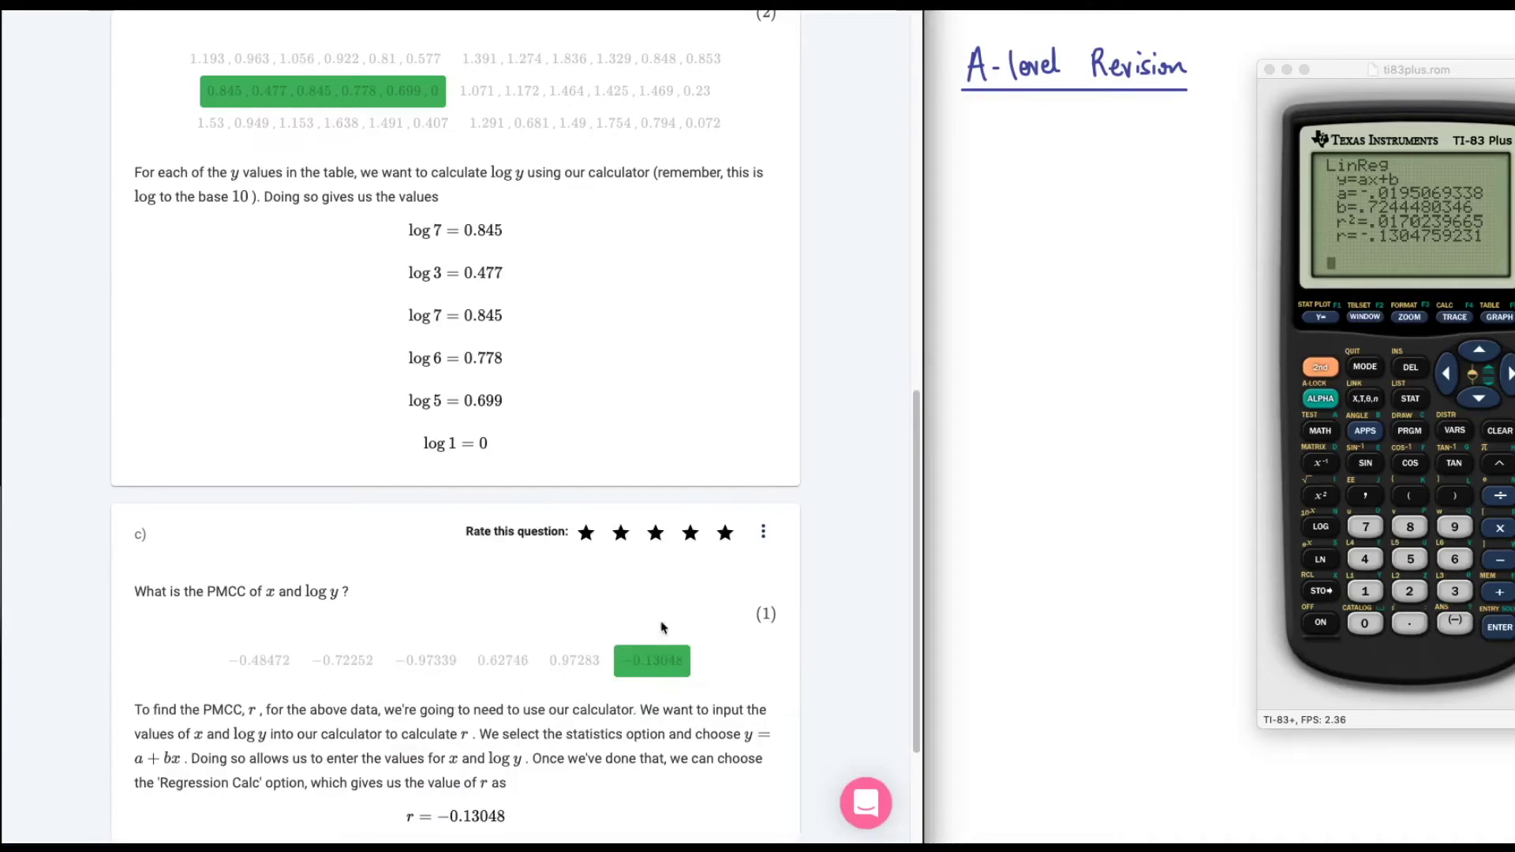
scroll(671, 631, "up", 10)
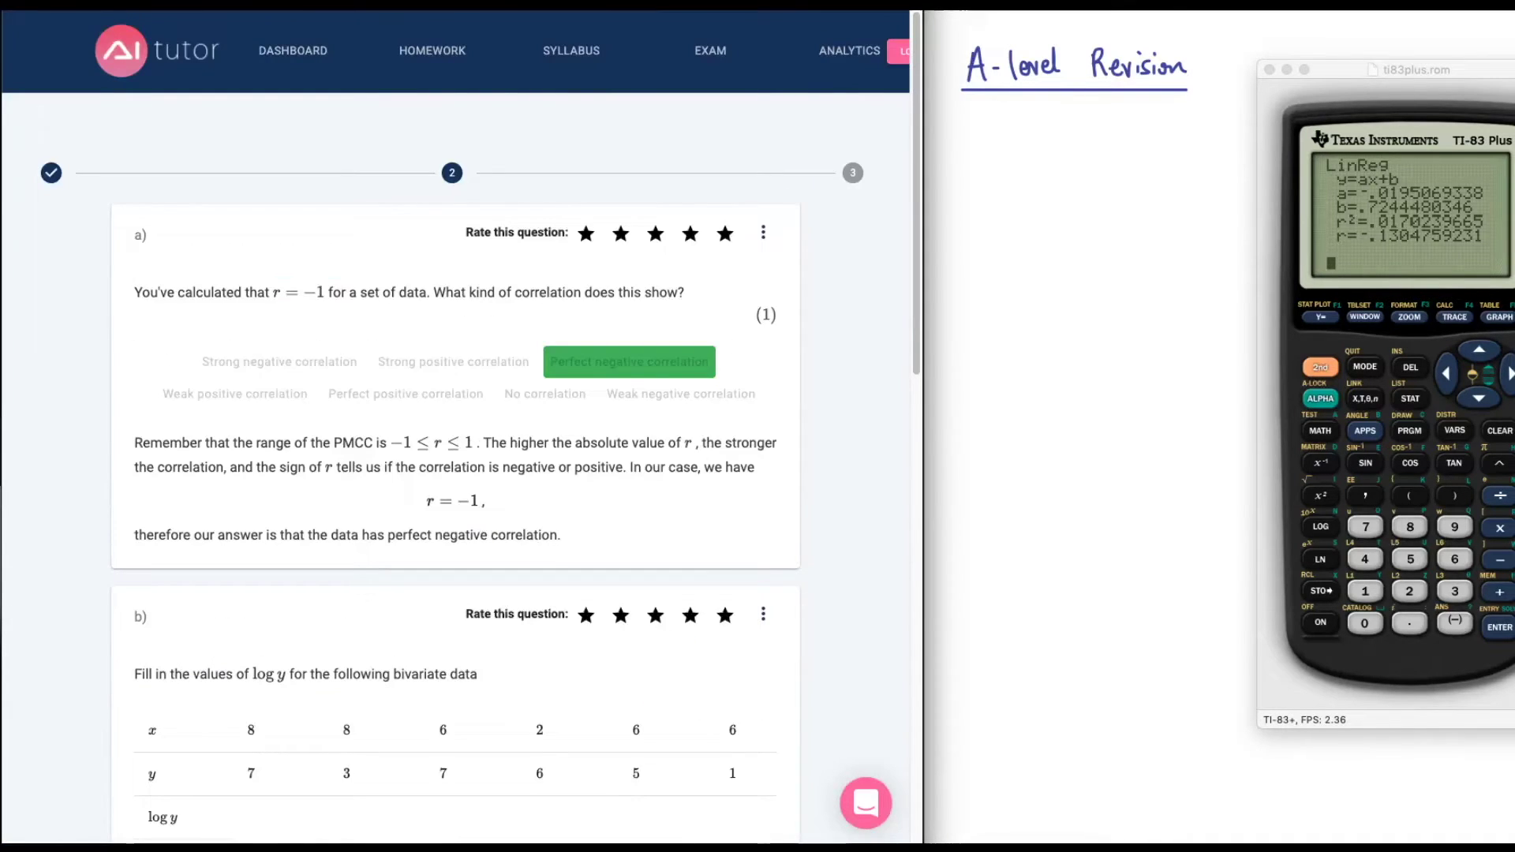
scroll(710, 568, "down", 10)
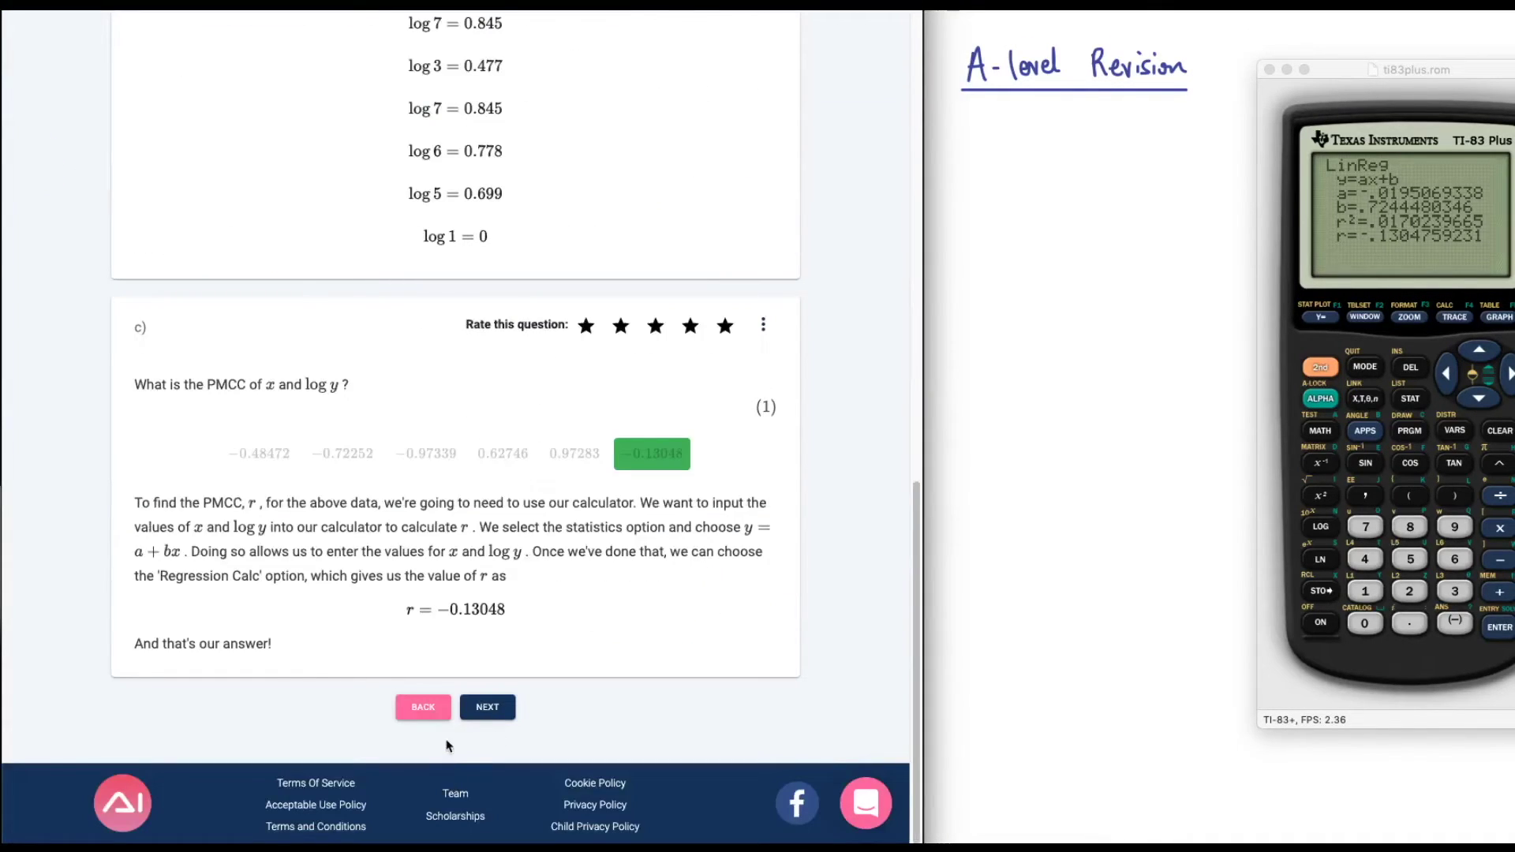
left_click(487, 707)
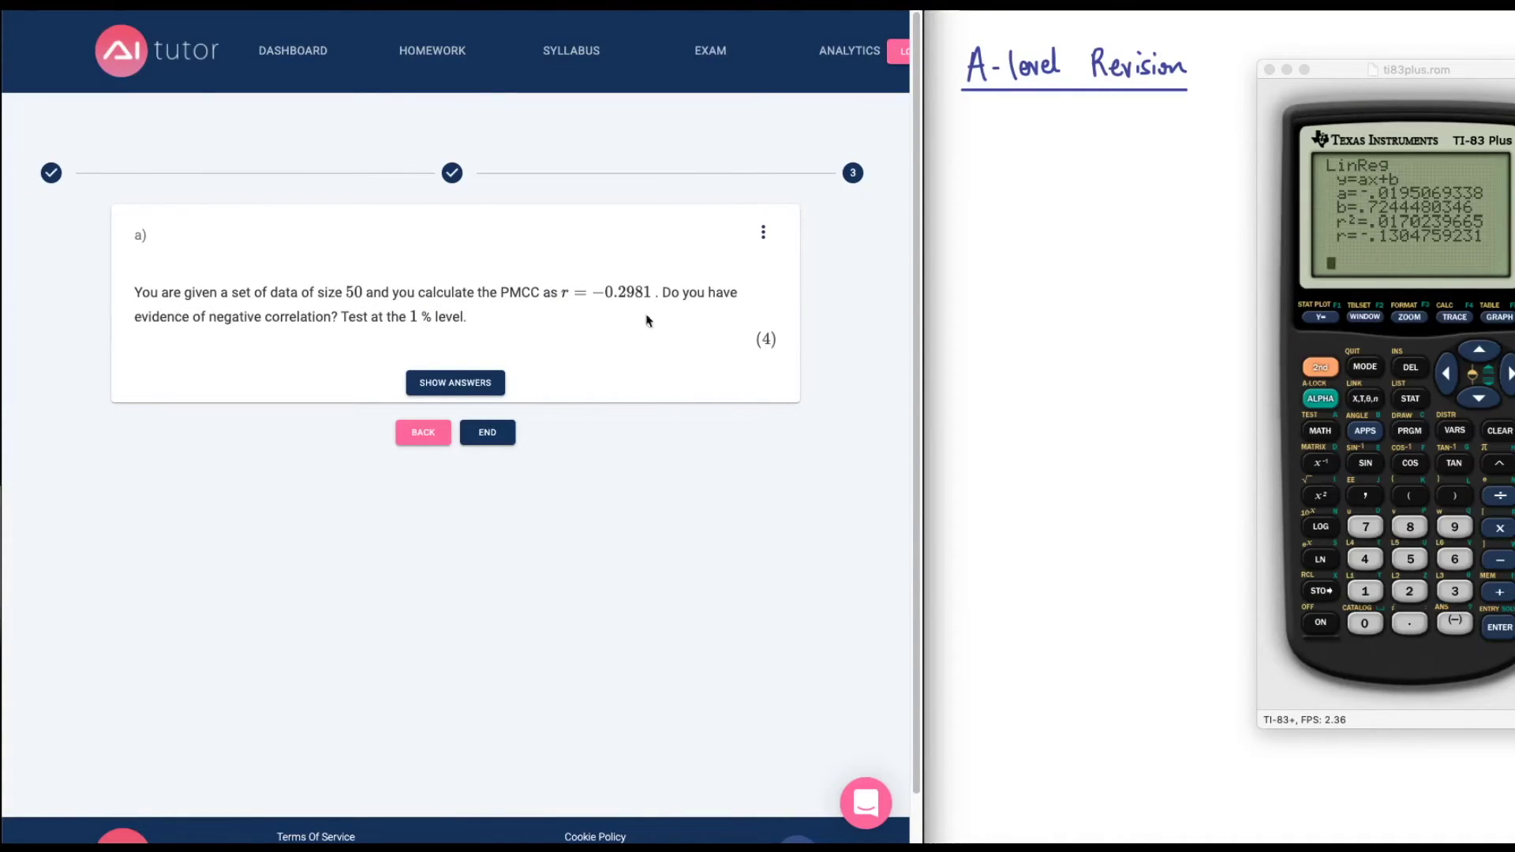
Close the calculator and jot n = 50 and the given r value in the revision notes.
left_click(1082, 322)
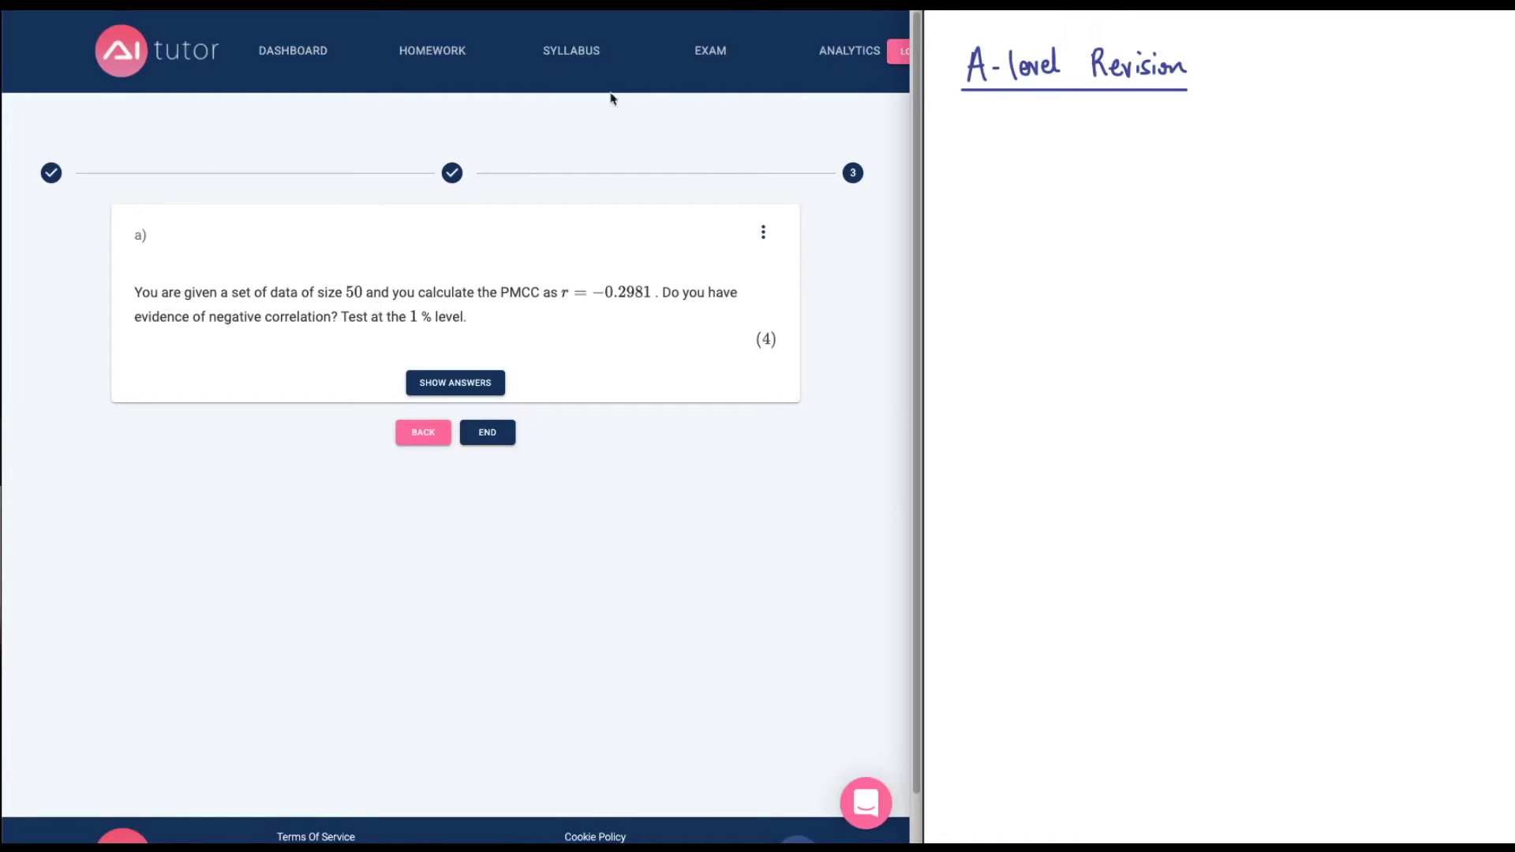
mouse_move(976, 144)
left_mouse_down()
mouse_move(990, 160)
mouse_move(1009, 146)
left_mouse_up()
mouse_move(999, 153)
left_mouse_down()
mouse_move(1048, 134)
mouse_move(1166, 136)
left_mouse_up()
mouse_move(1155, 148)
left_mouse_down()
mouse_move(1188, 131)
mouse_move(1177, 144)
mouse_move(1254, 153)
mouse_move(1272, 129)
mouse_move(1284, 150)
left_mouse_up()
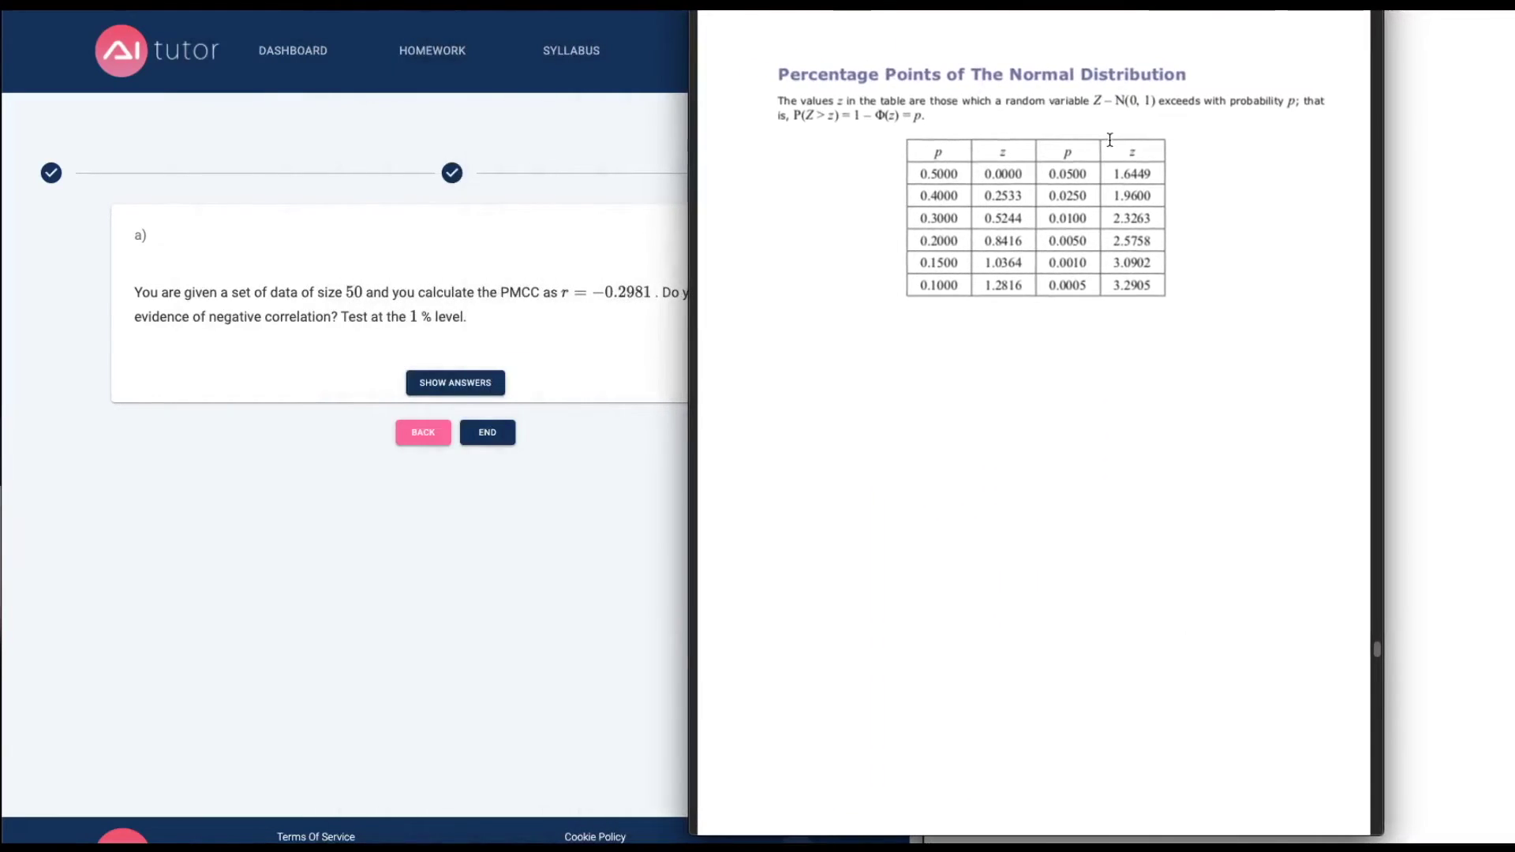
Find the n = 50, 1% entry in the formula booklet's correlation critical values table.
scroll(1110, 140, "up", 15)
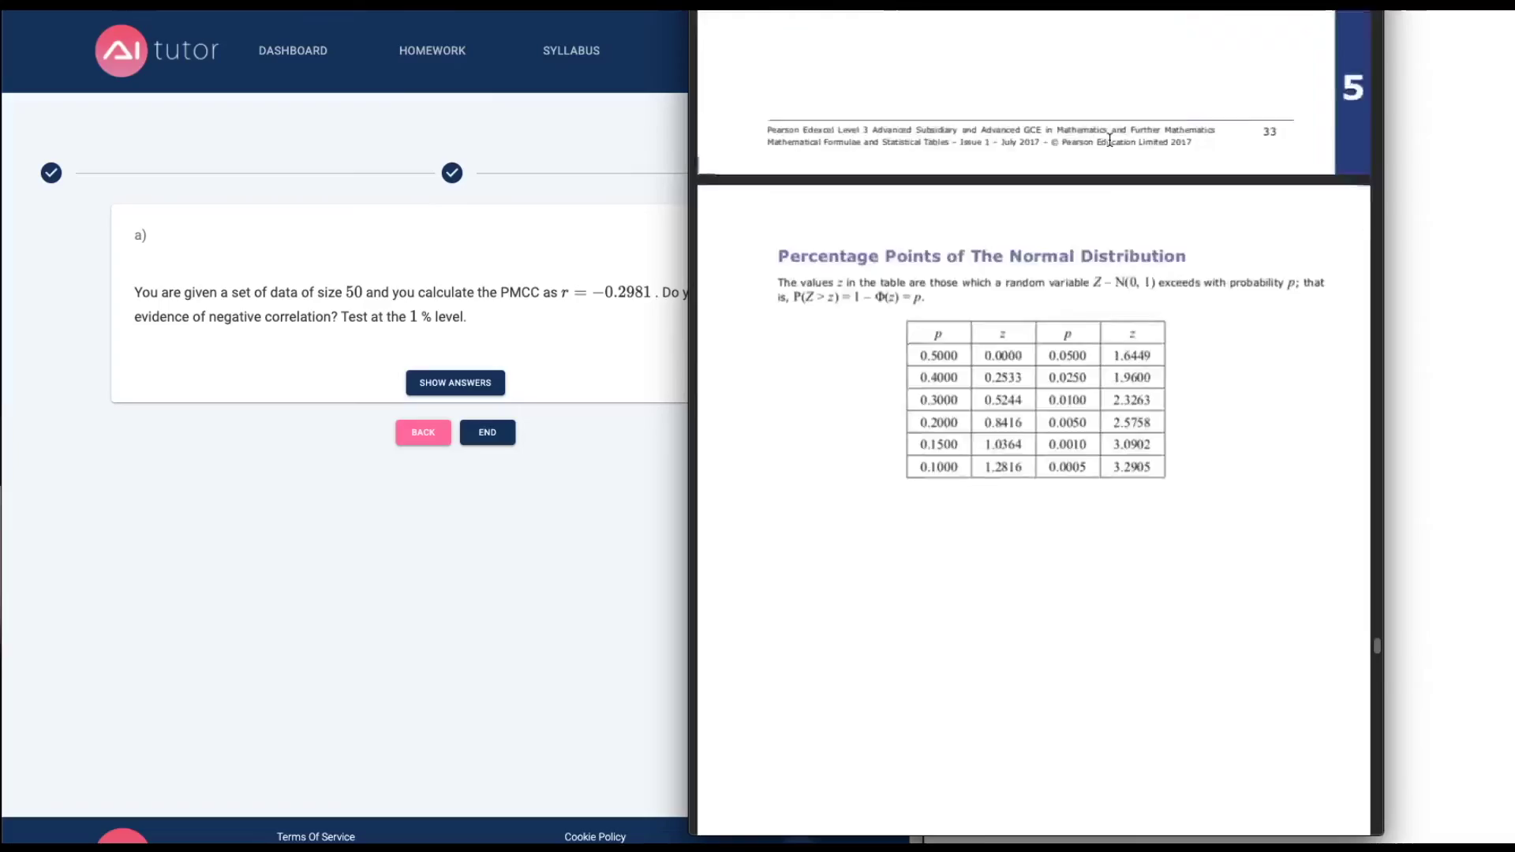
scroll(1109, 140, "up", 20)
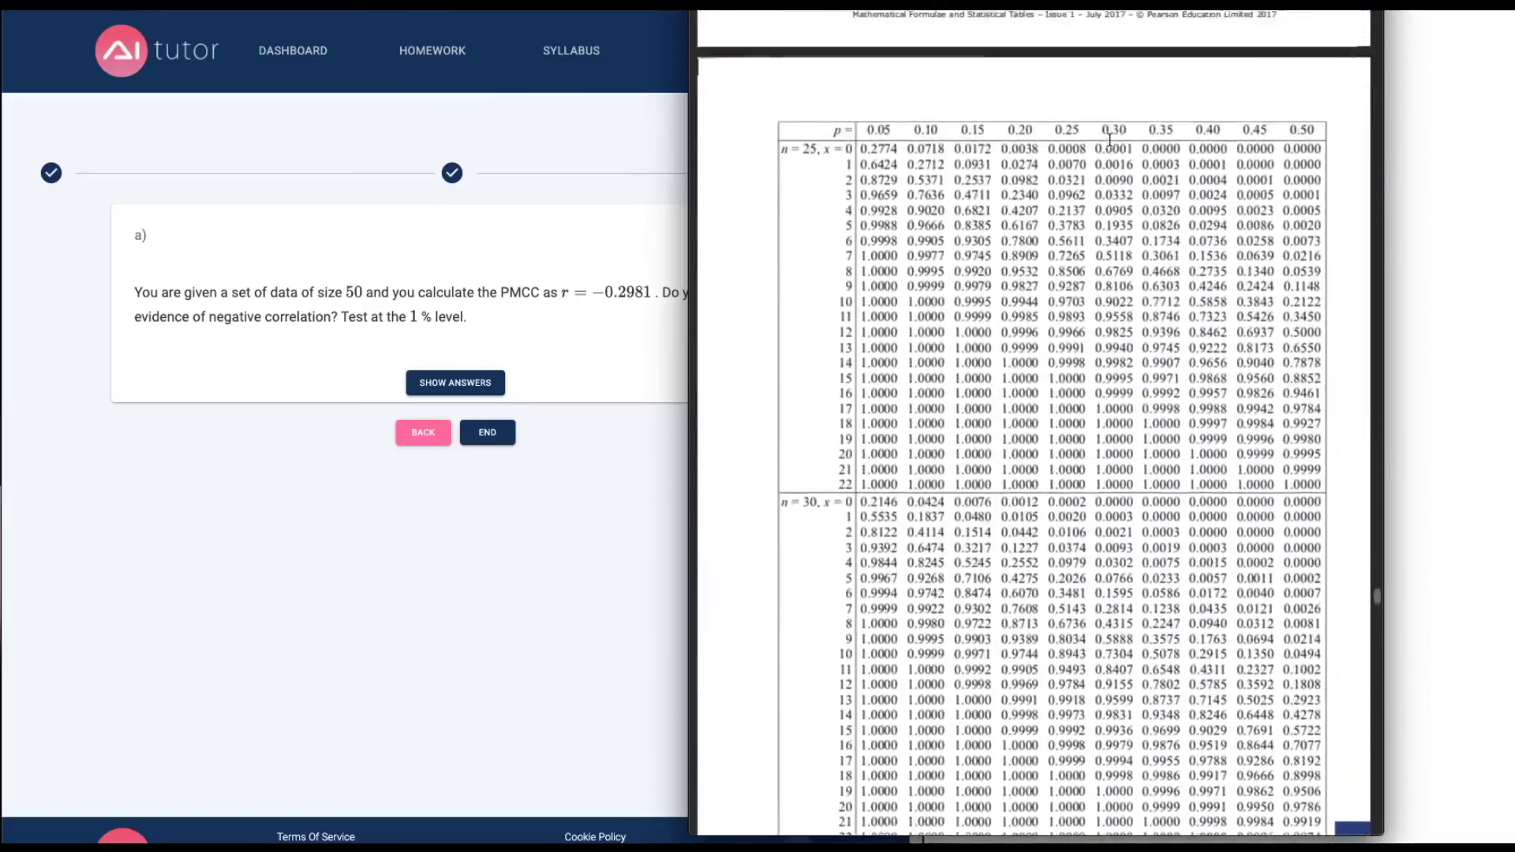
scroll(1109, 140, "down", 20)
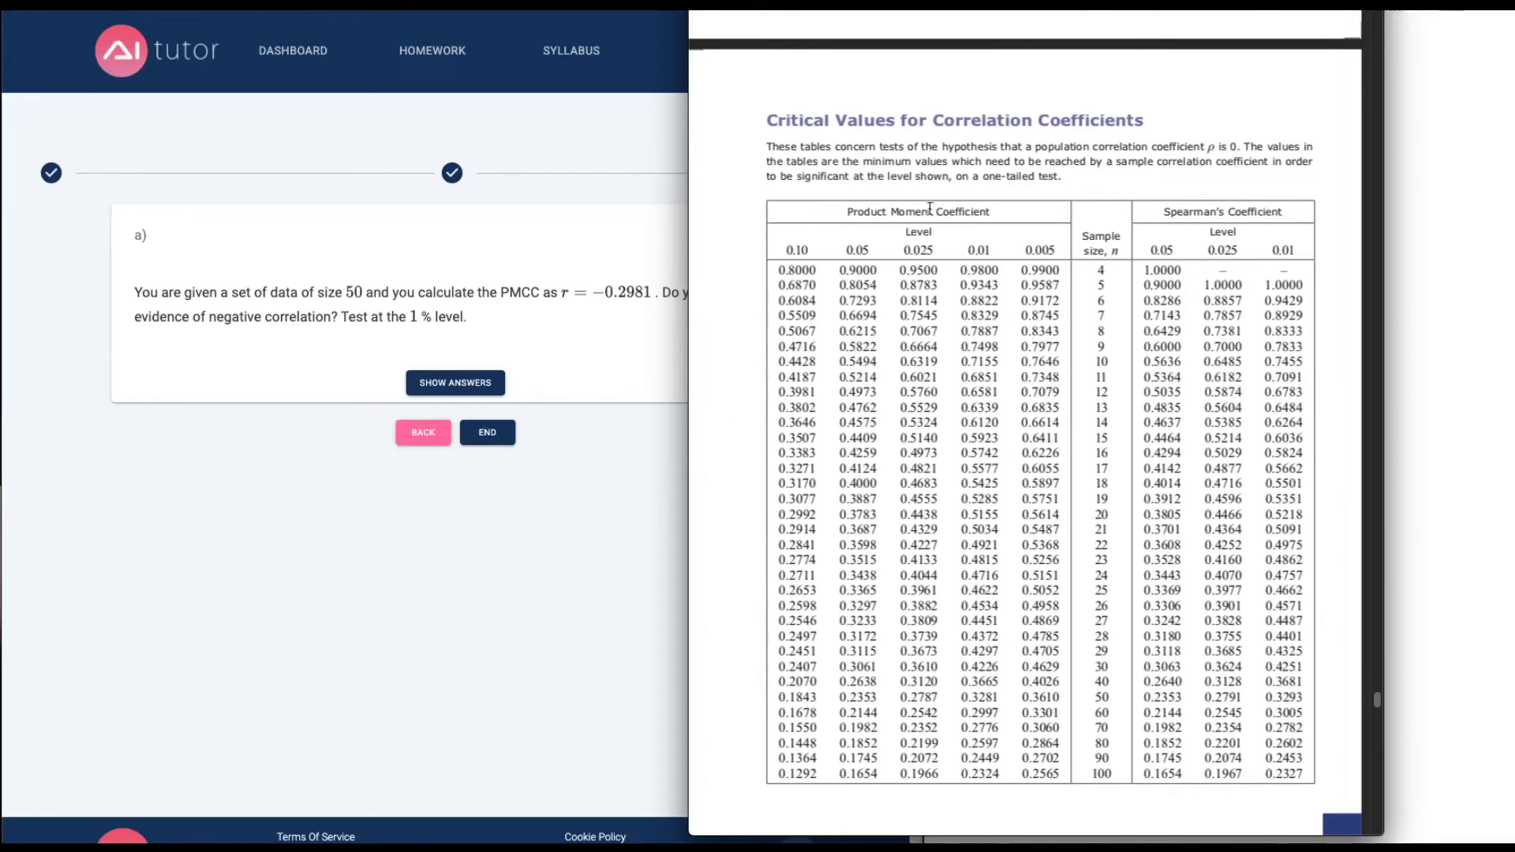
key("super+Right")
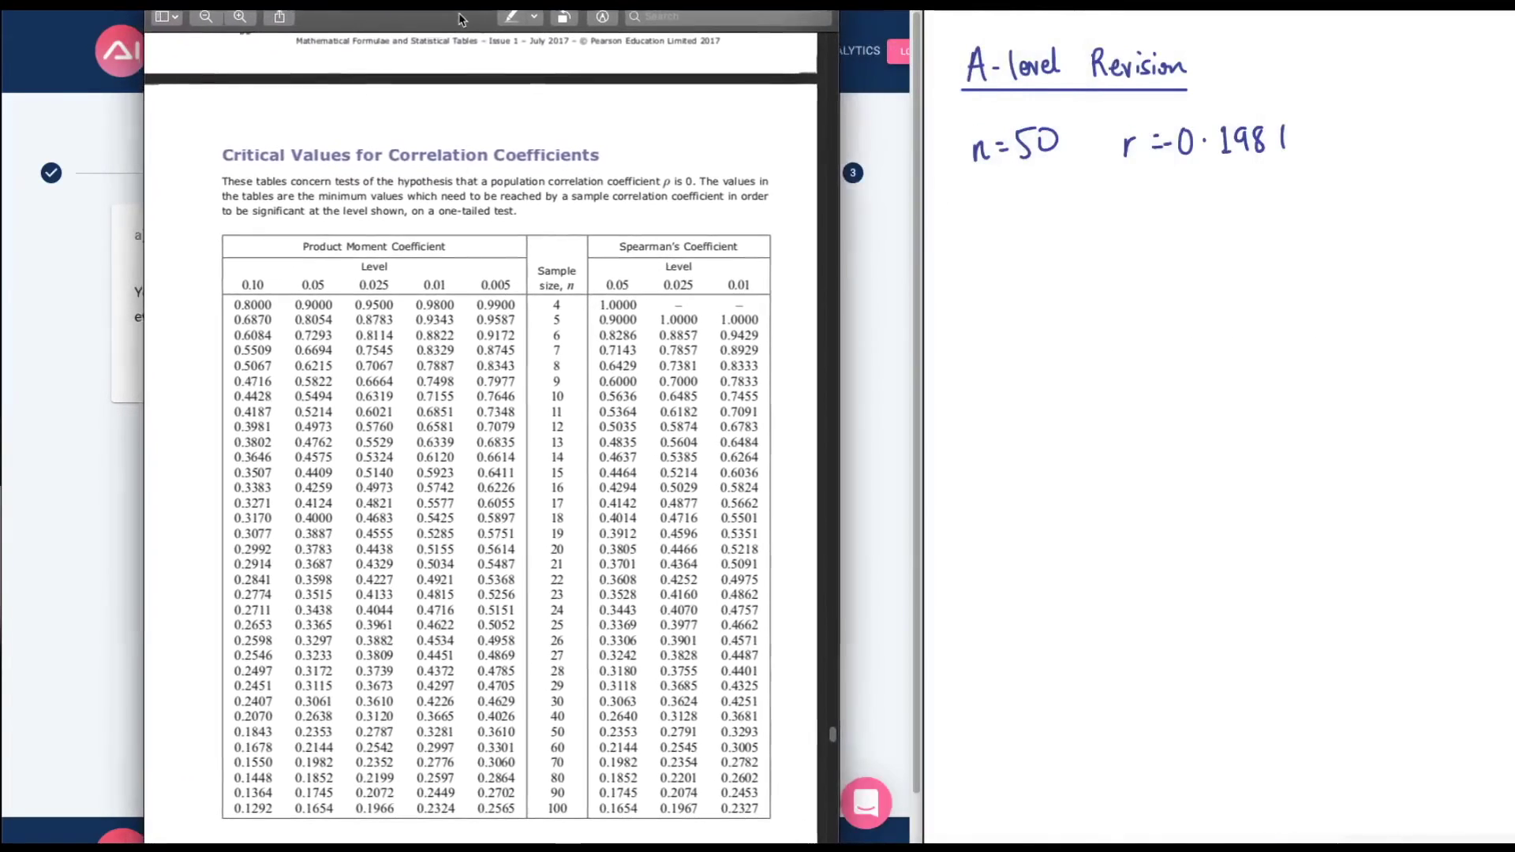
Handwrite 'critical value = 0.3281' in the revision notes.
left_click(1158, 207)
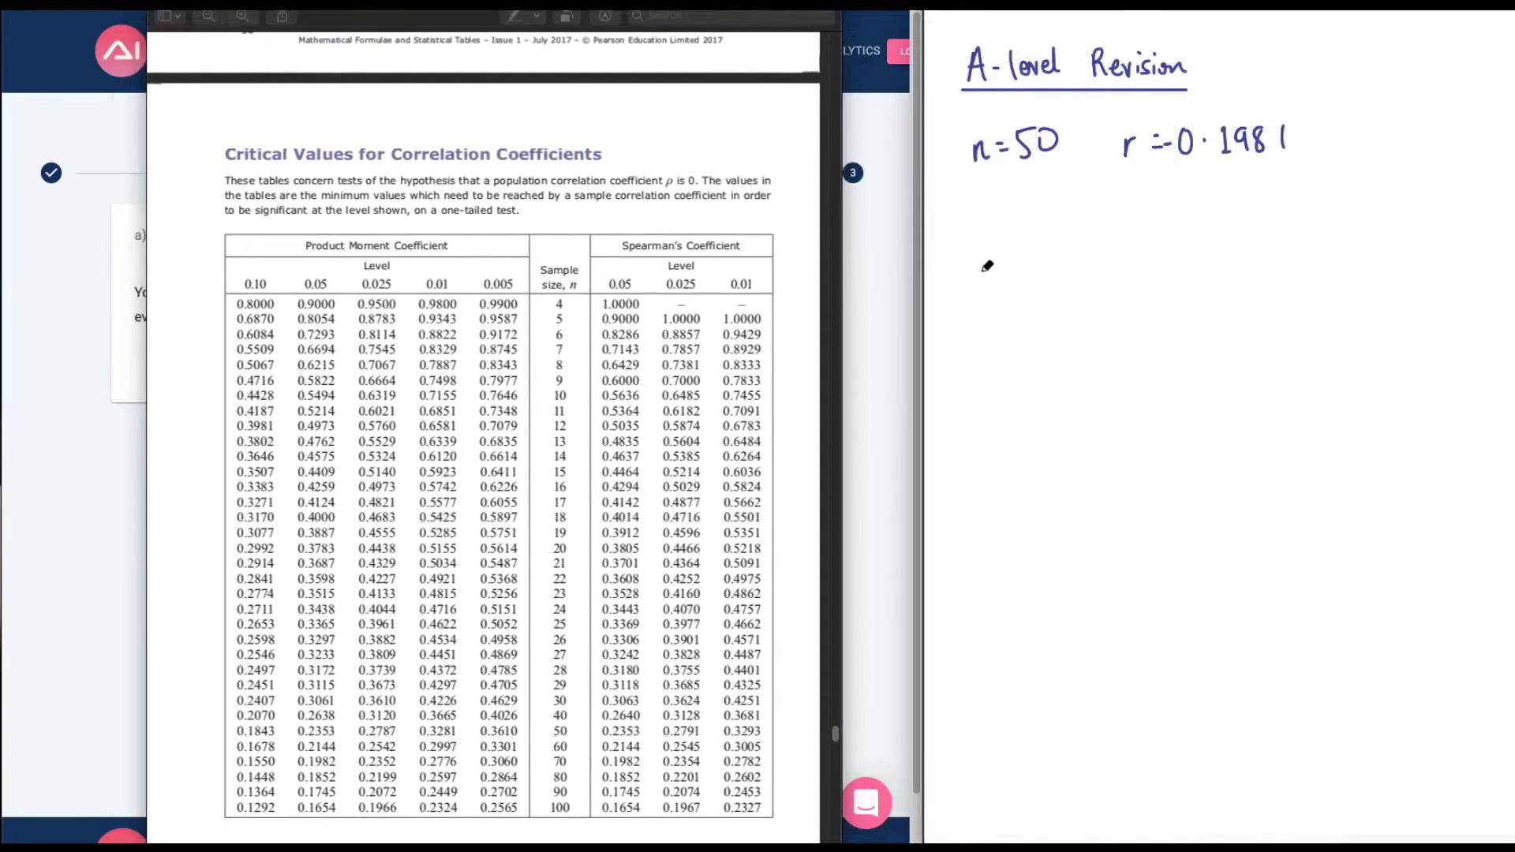
mouse_move(993, 204)
left_mouse_down()
mouse_move(991, 218)
mouse_move(1010, 200)
mouse_move(1225, 201)
left_mouse_up()
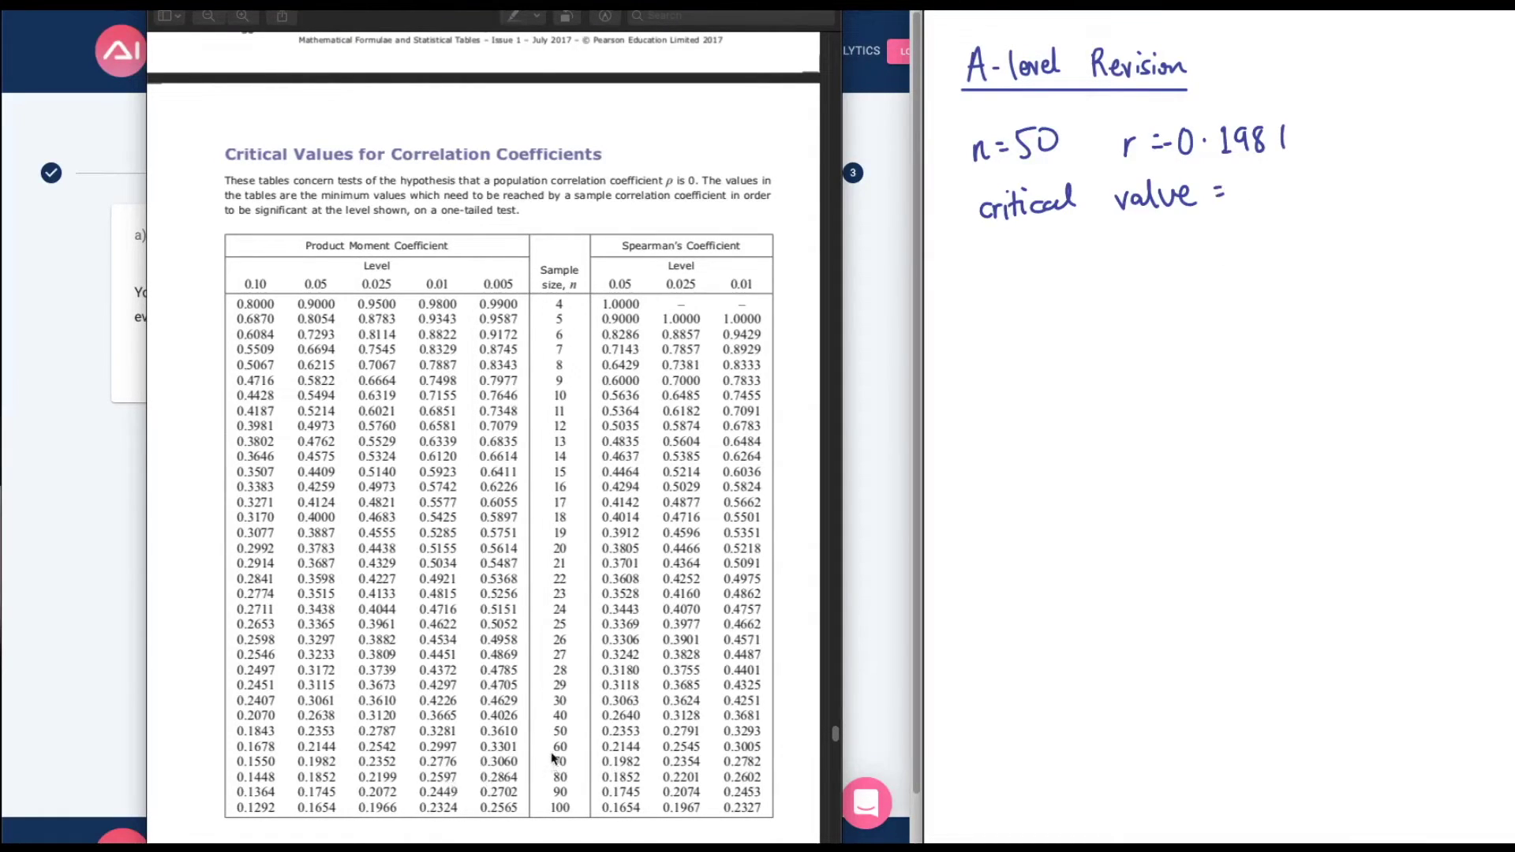
mouse_move(1260, 175)
left_mouse_down()
mouse_move(1251, 189)
mouse_move(1261, 177)
mouse_move(1283, 198)
left_mouse_up()
left_click(1272, 195)
left_click_drag(1300, 176, 1315, 196)
left_click_drag(1330, 174, 1327, 172)
left_click_drag(1345, 172, 1344, 193)
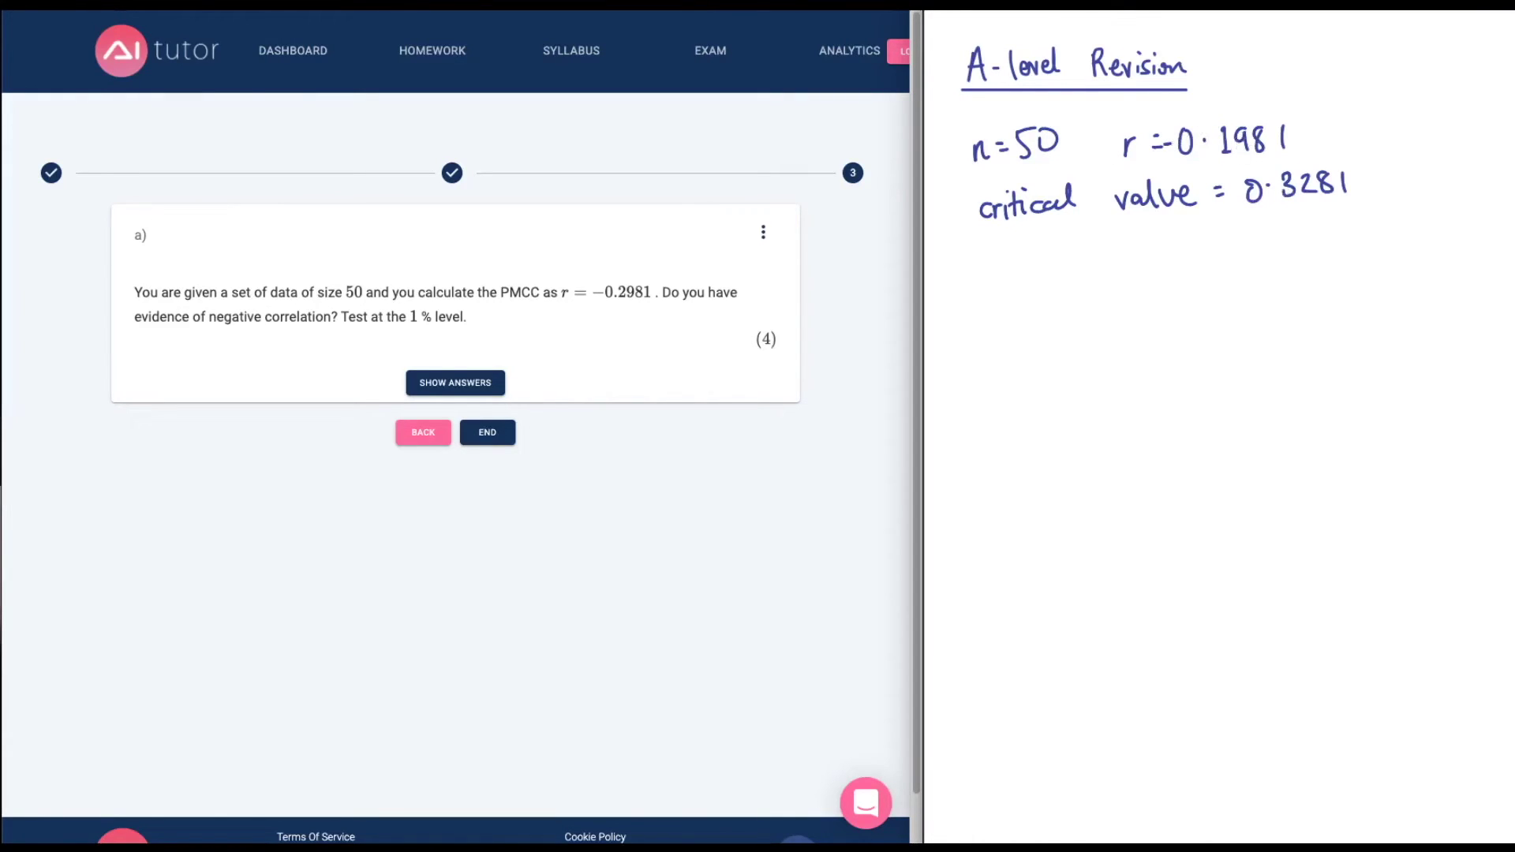
Correct r to -0.2981, note |r| < 0.3281, then reveal the options and pick 'insufficient evidence'.
left_click_drag(1245, 118, 1232, 155)
mouse_move(1024, 265)
left_mouse_down()
mouse_move(1022, 292)
mouse_move(1053, 267)
mouse_move(1060, 289)
mouse_move(1176, 251)
mouse_move(1171, 277)
mouse_move(1212, 278)
mouse_move(1223, 253)
mouse_move(1234, 273)
left_mouse_up()
left_click(1156, 266)
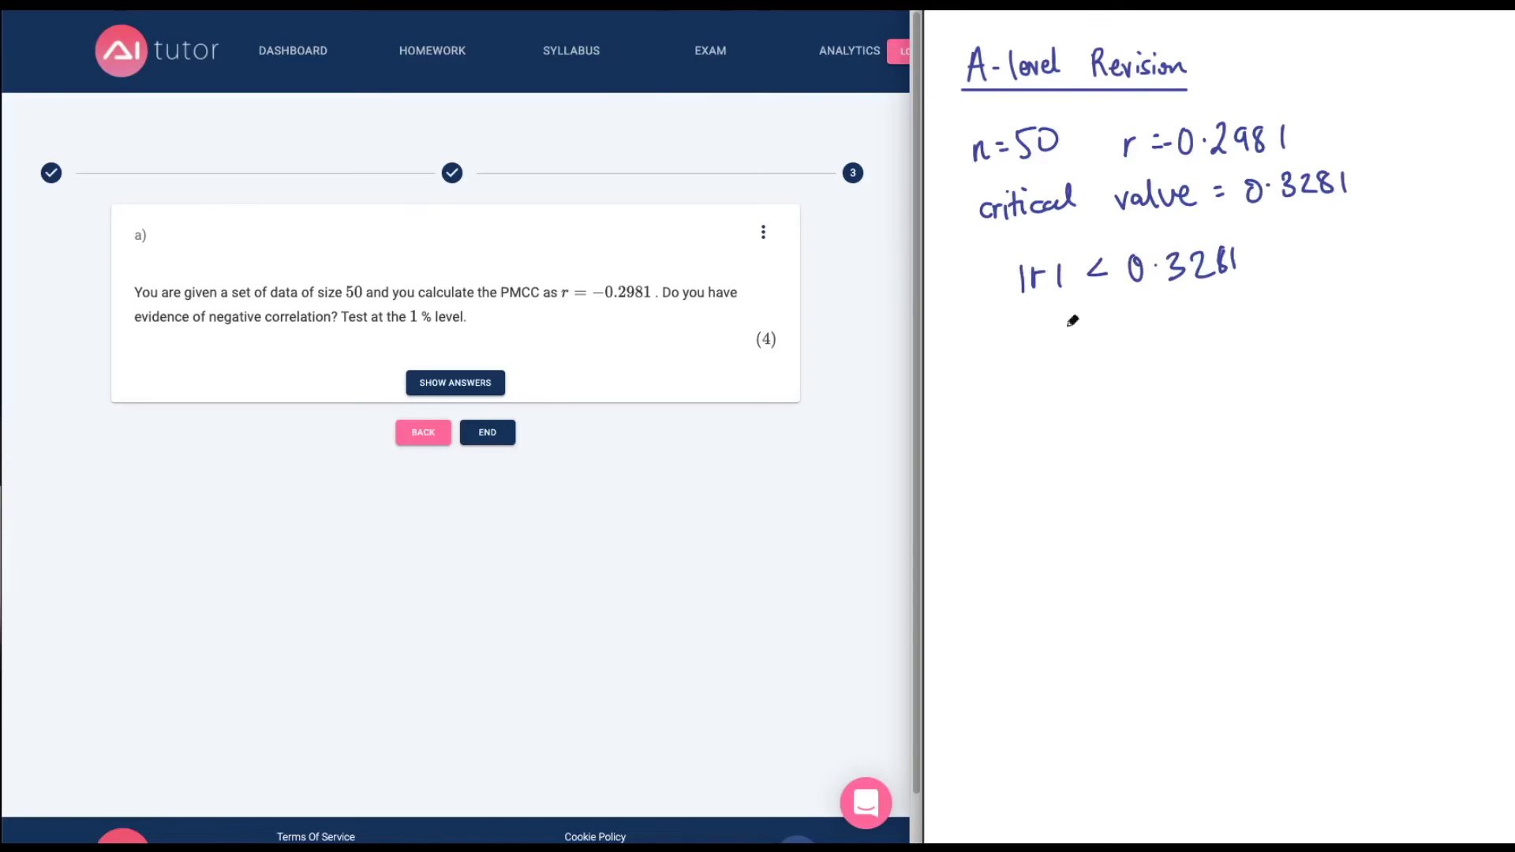
left_click(460, 385)
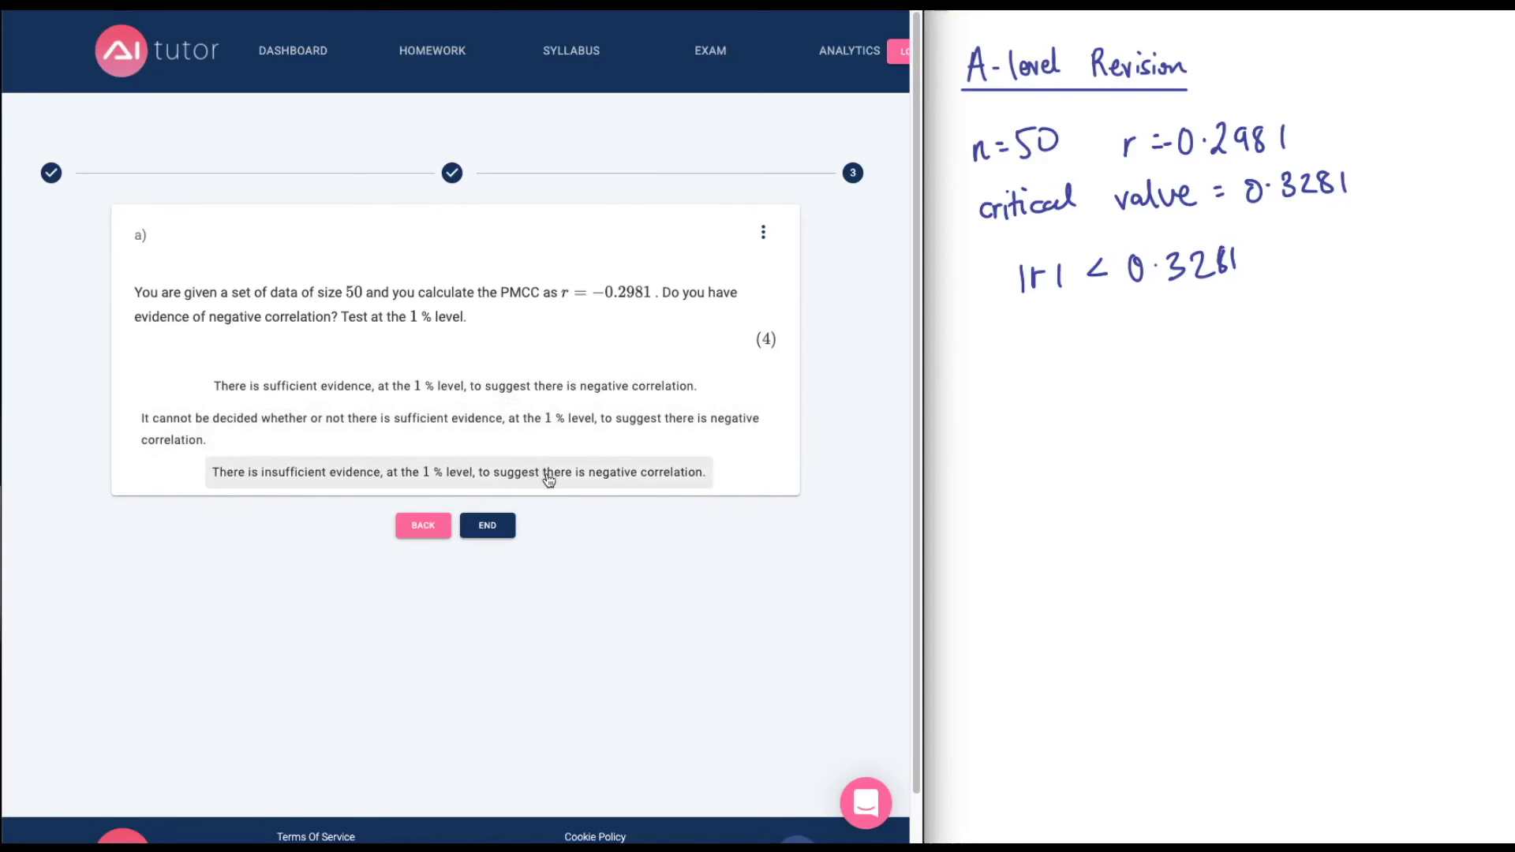
left_click(500, 477)
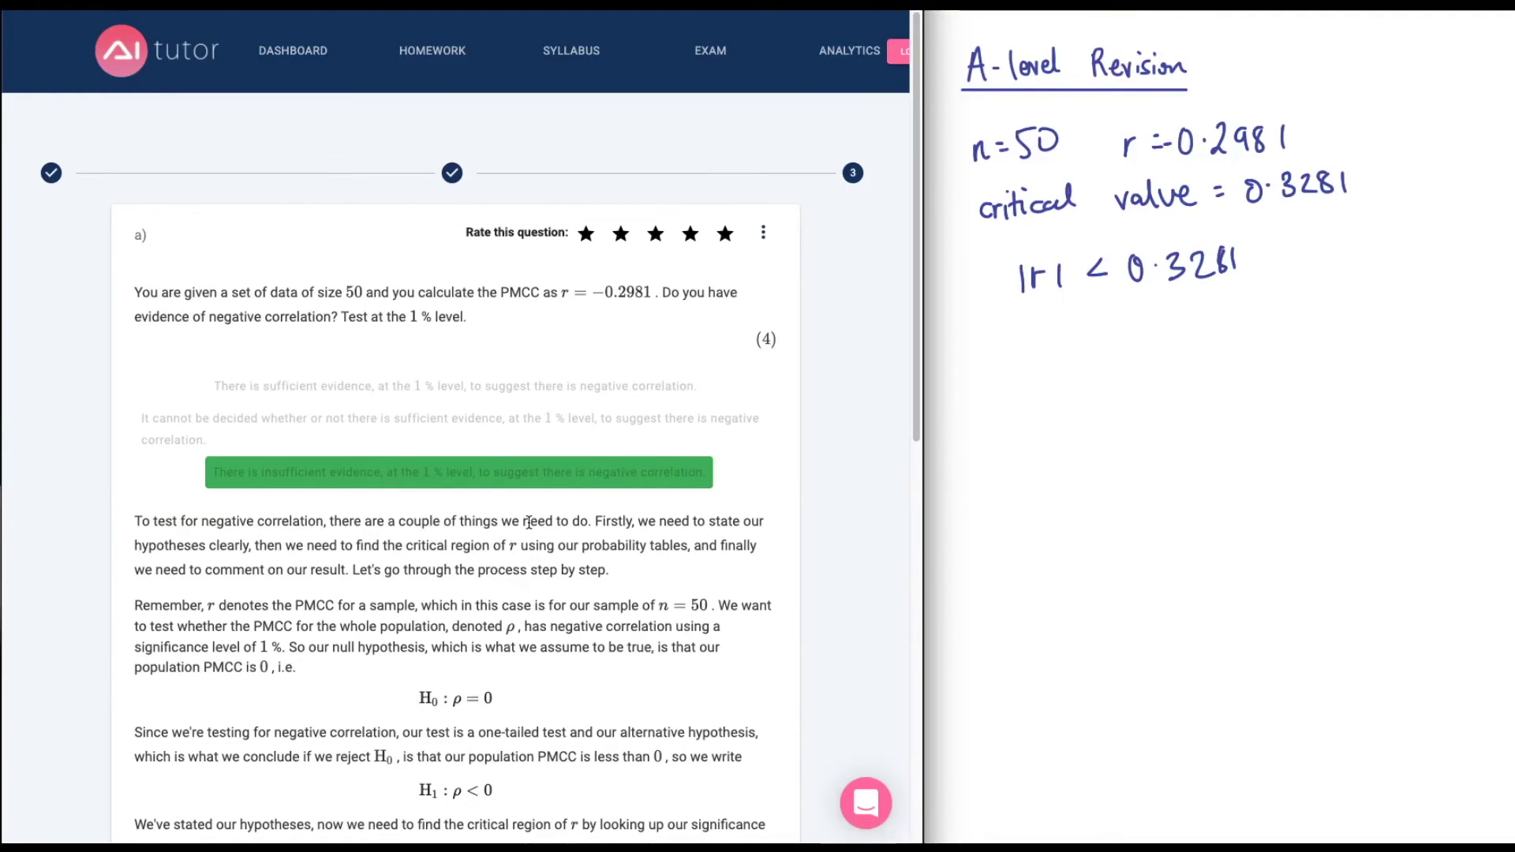
Read through the worked solution with H₀: ρ = 0 and H₁: ρ < 0, then end the practice set.
scroll(528, 522, "down", 6)
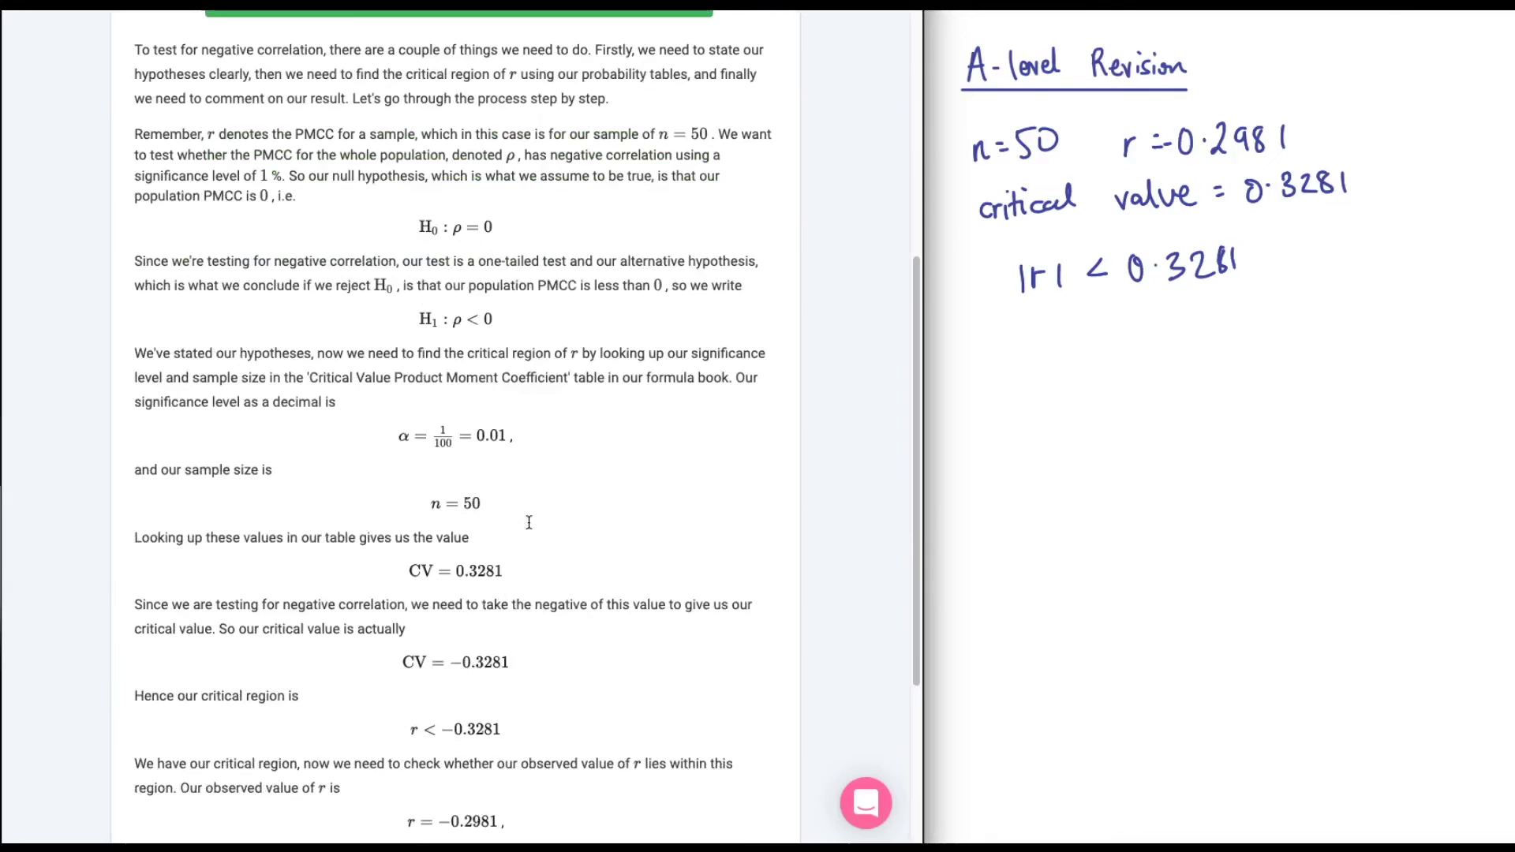
scroll(529, 523, "down", 4)
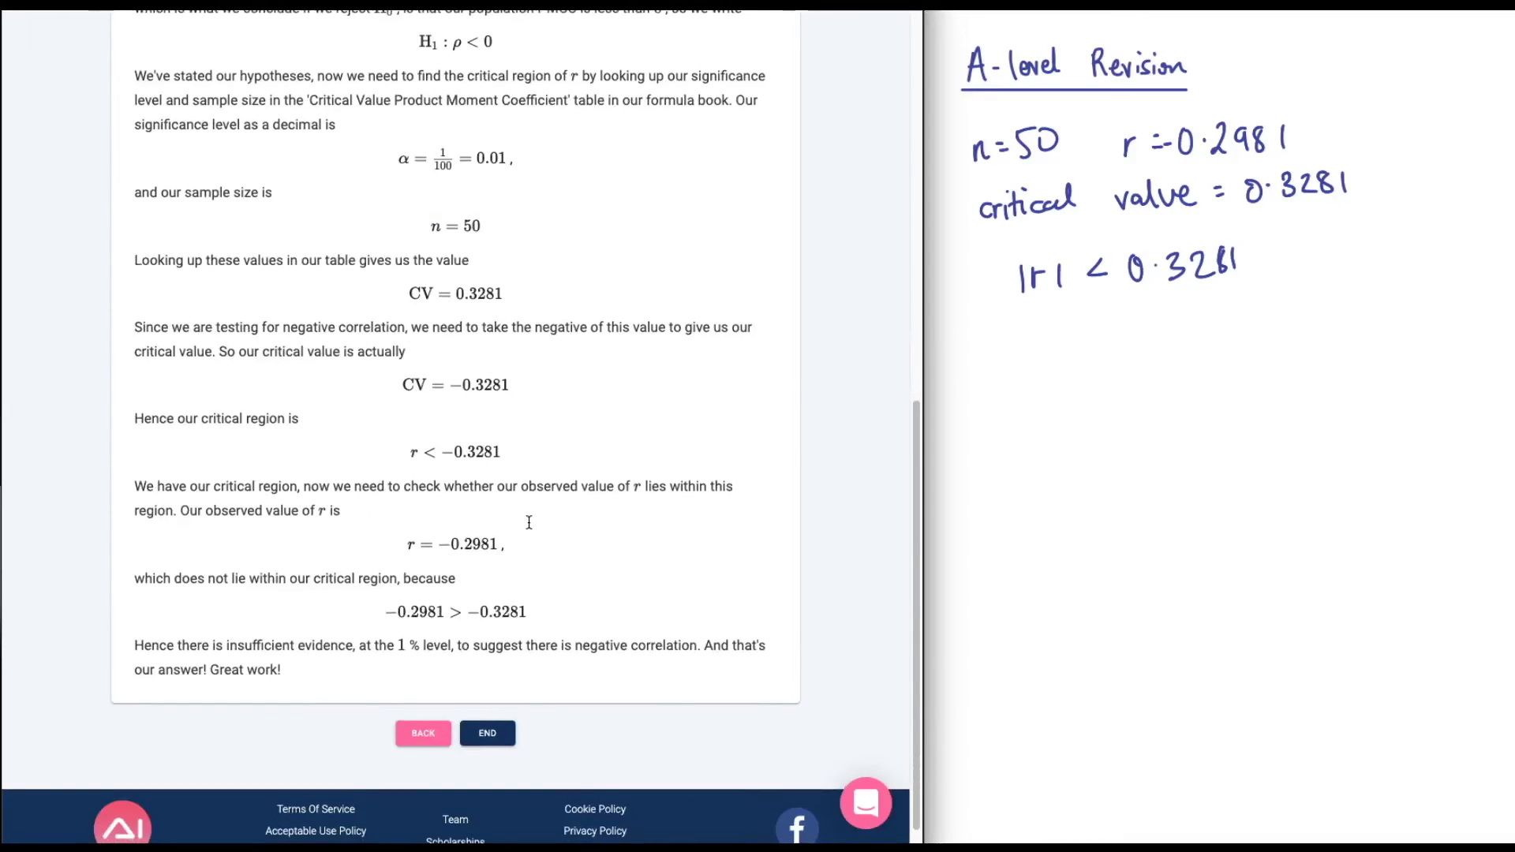
scroll(528, 523, "up", 1)
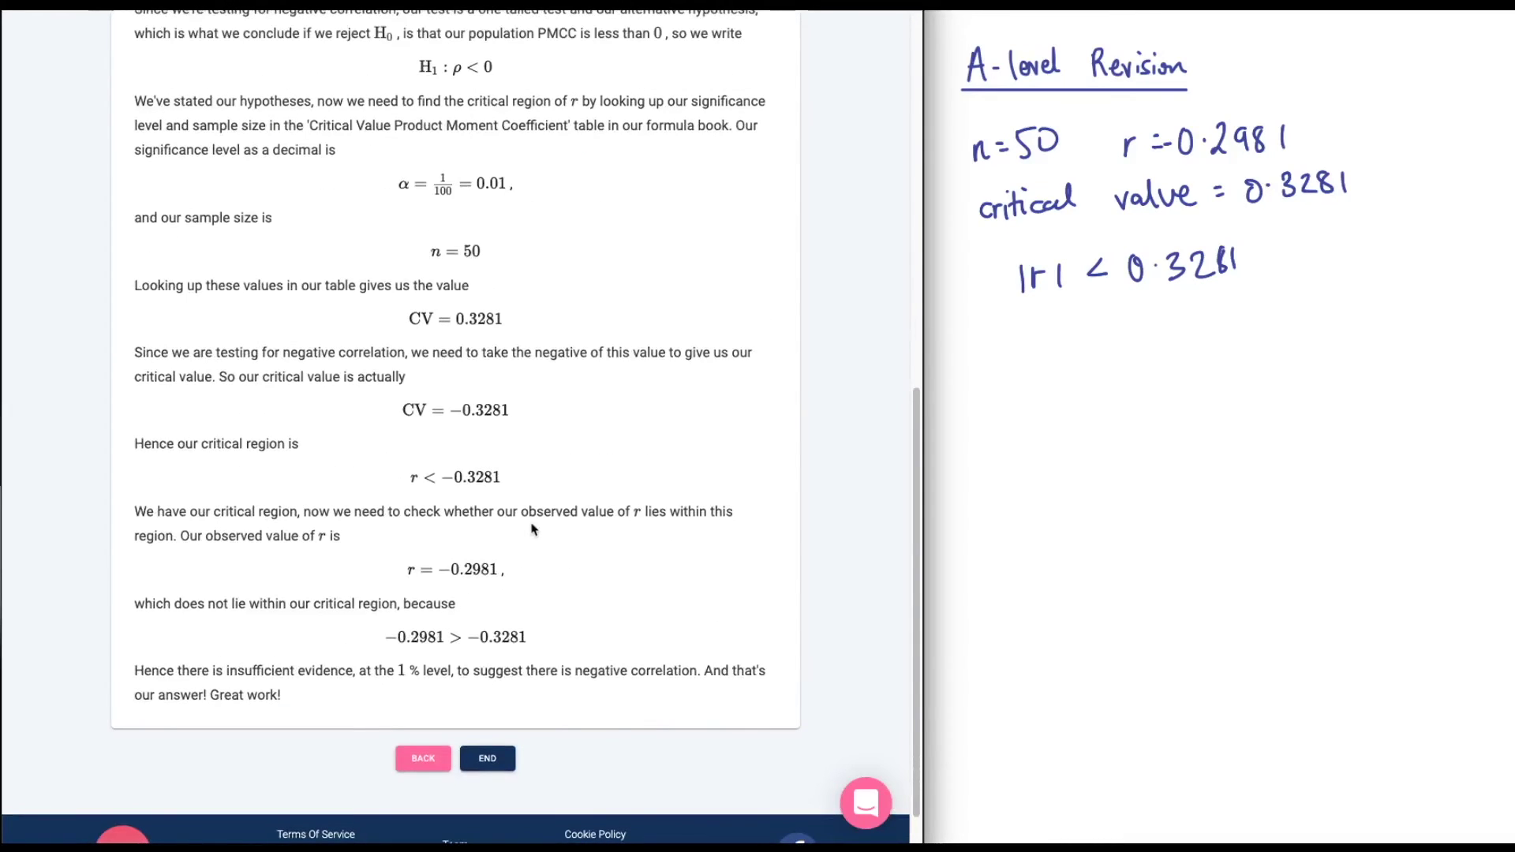
scroll(532, 529, "down", 1)
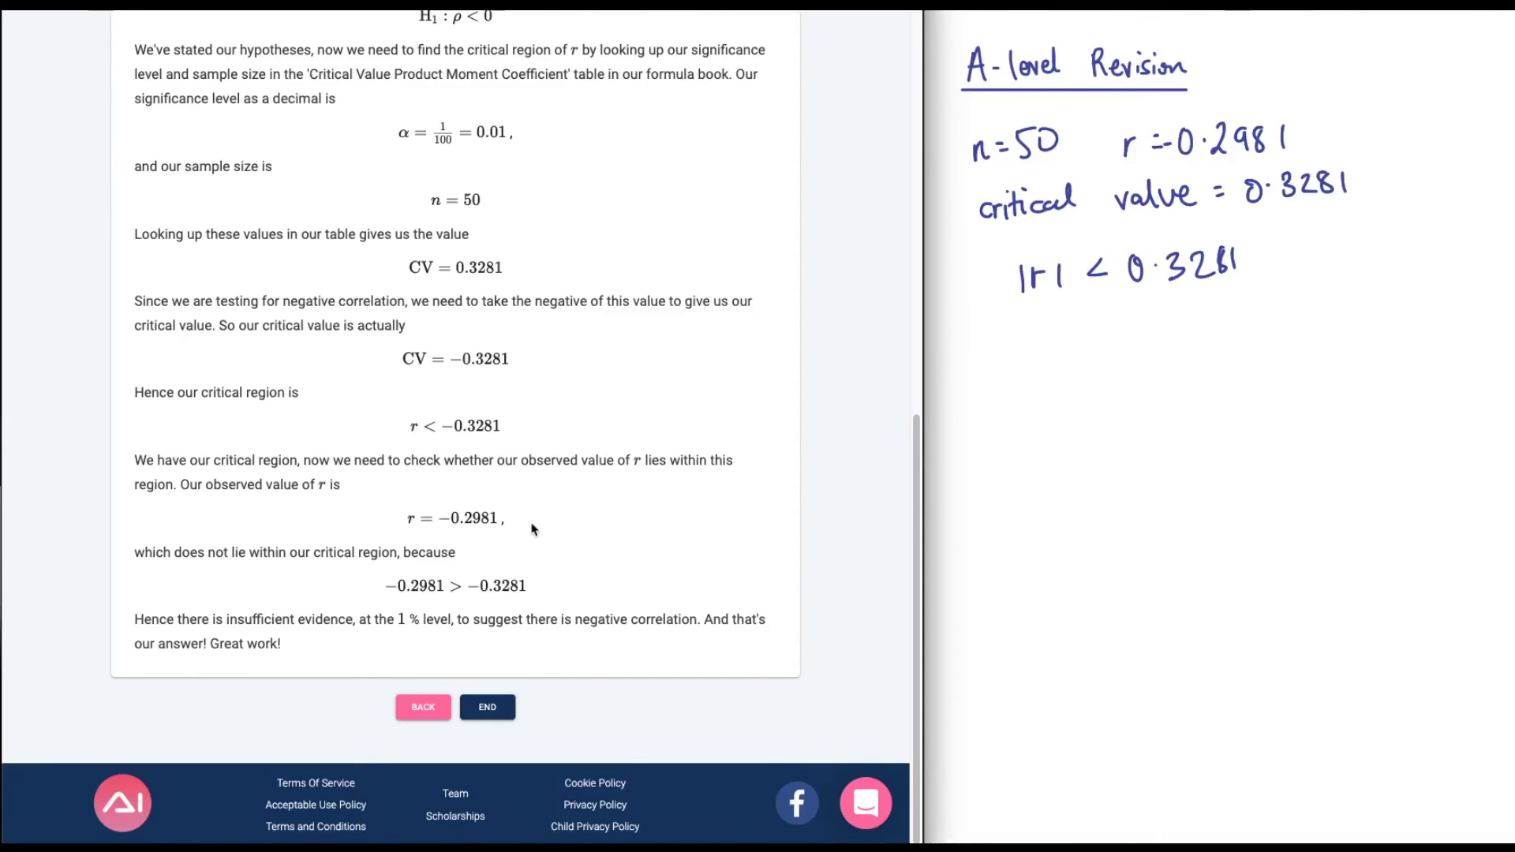
scroll(532, 529, "up", 1)
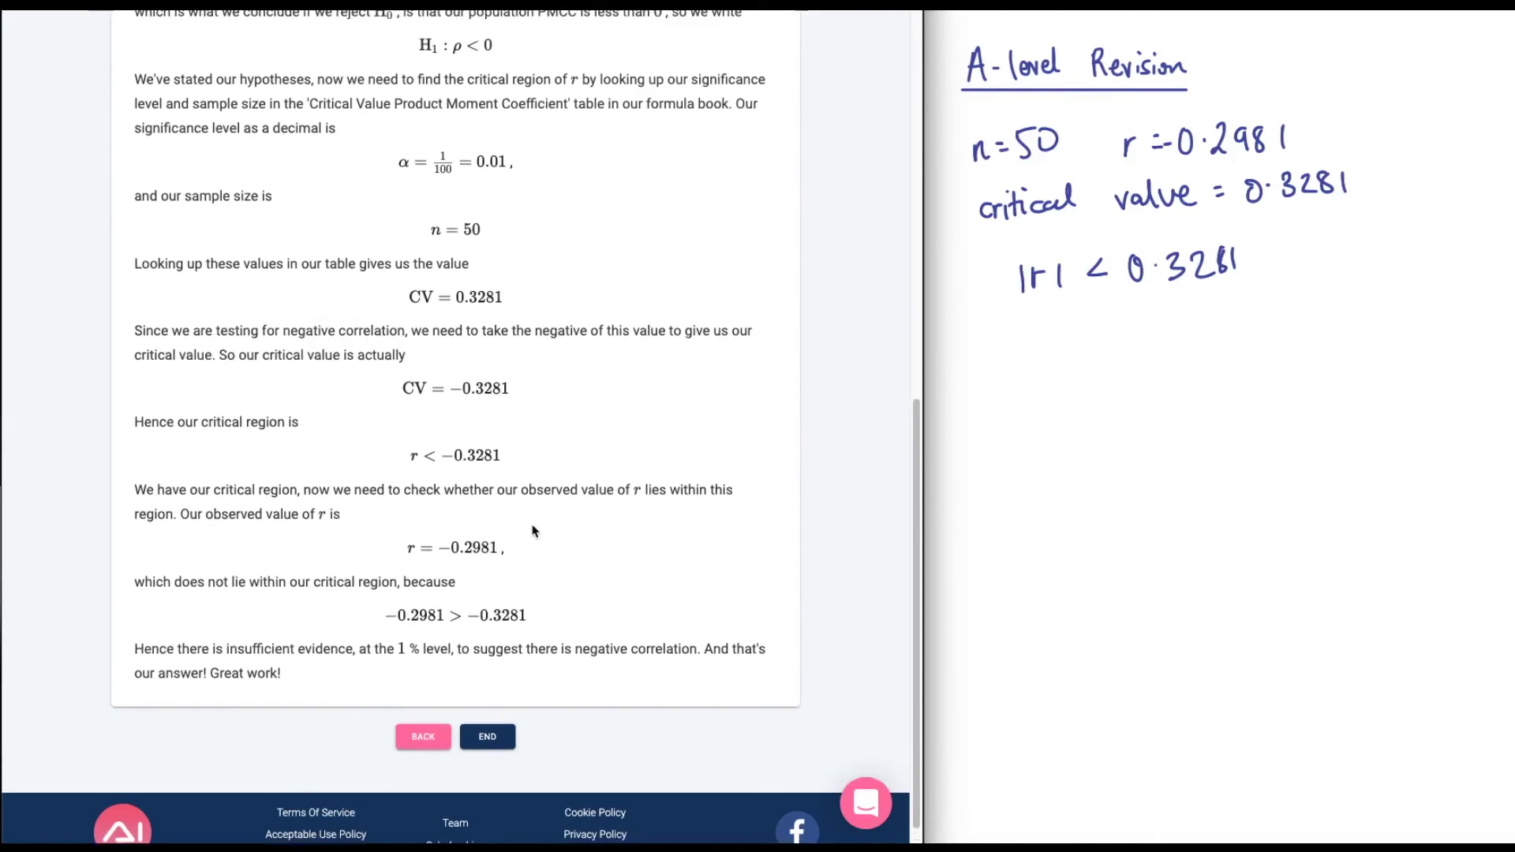
scroll(535, 535, "up", 4)
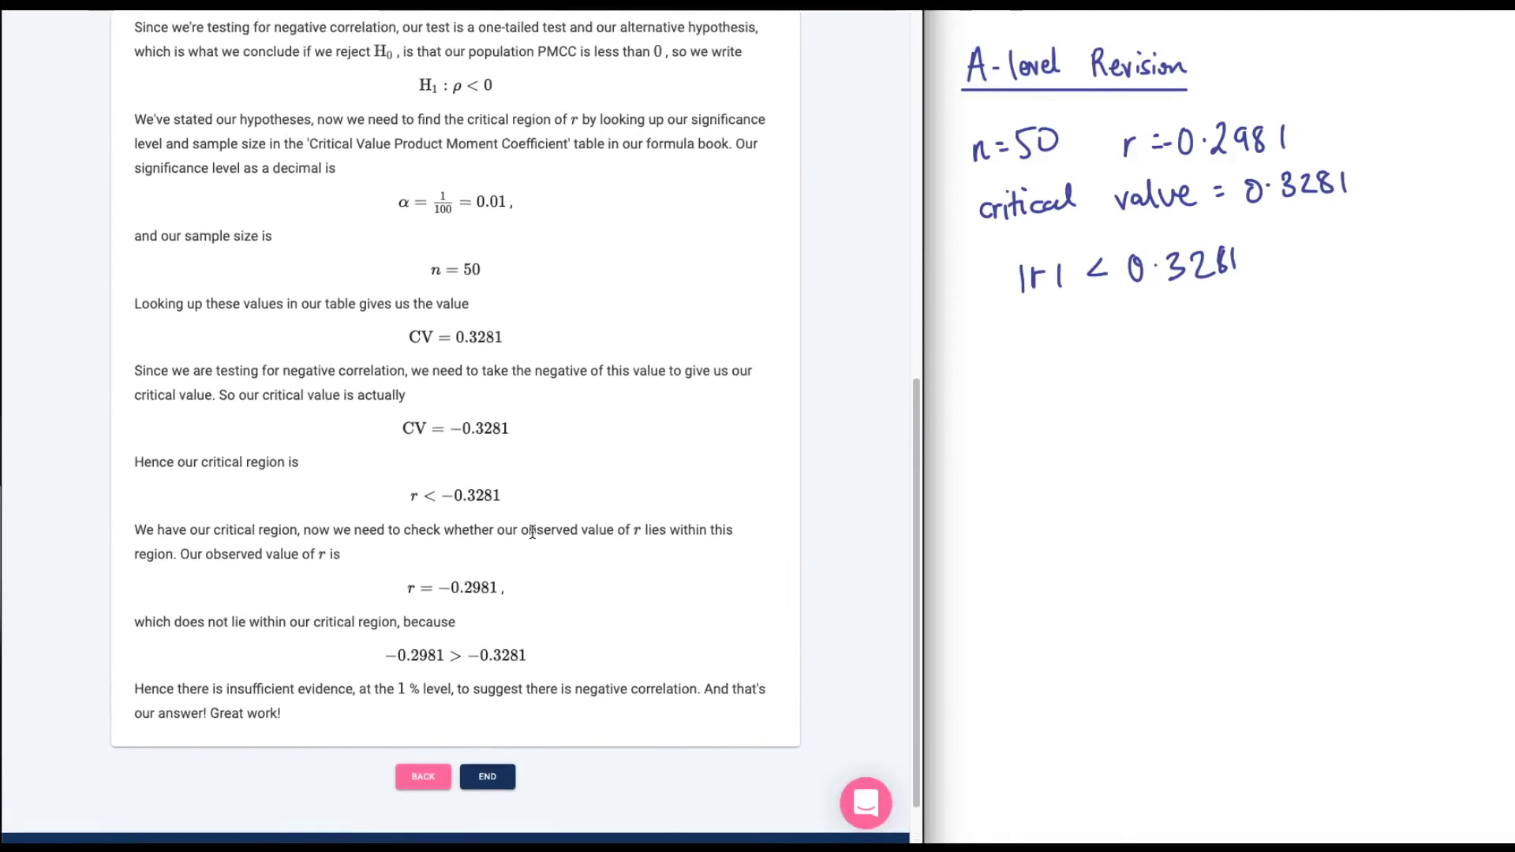
scroll(536, 539, "up", 2)
scroll(536, 540, "down", 6)
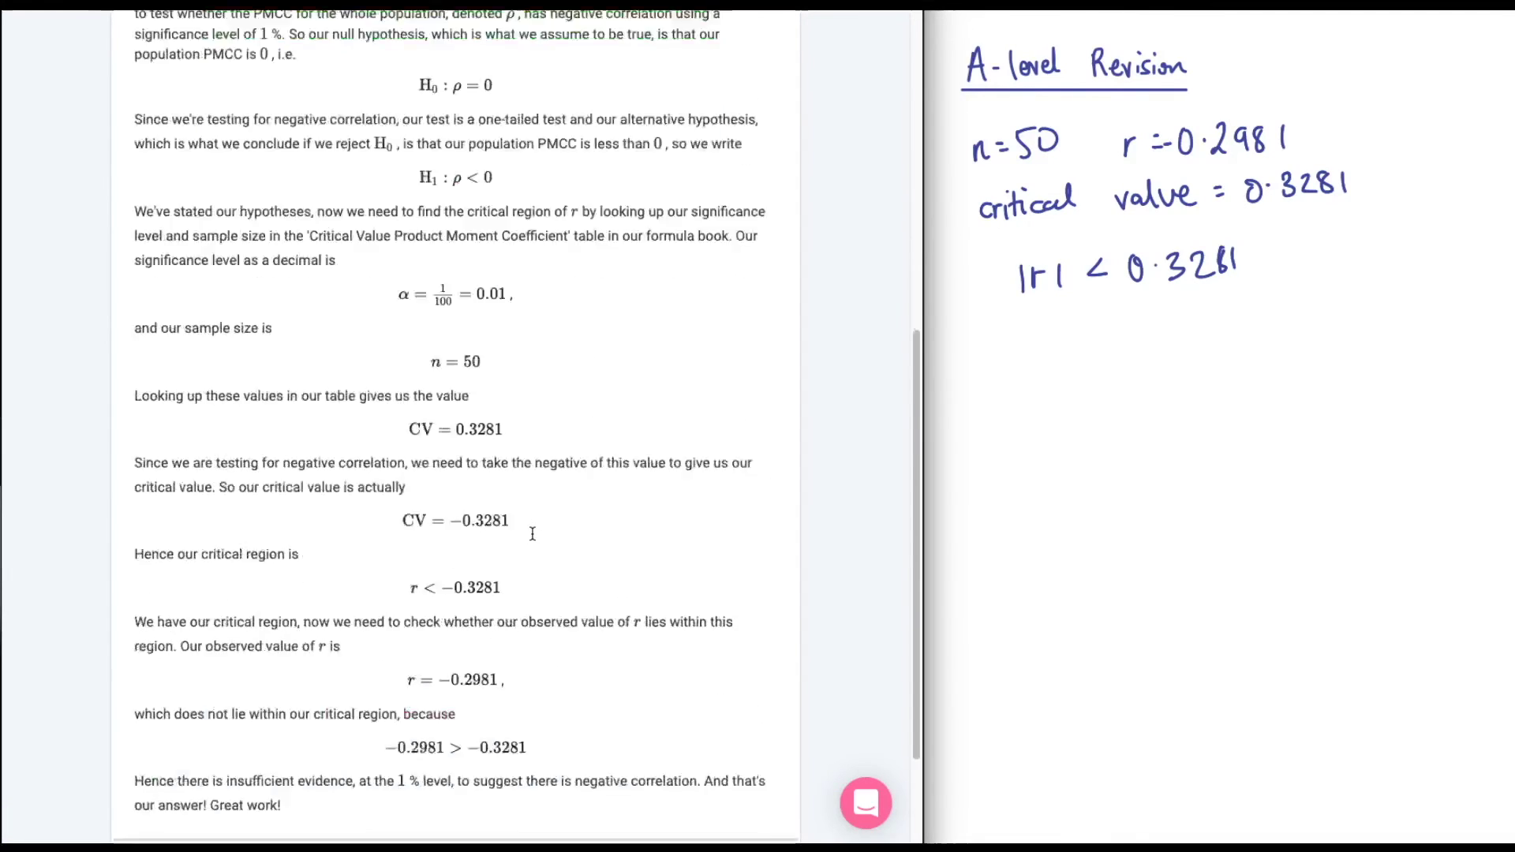
scroll(543, 506, "up", 8)
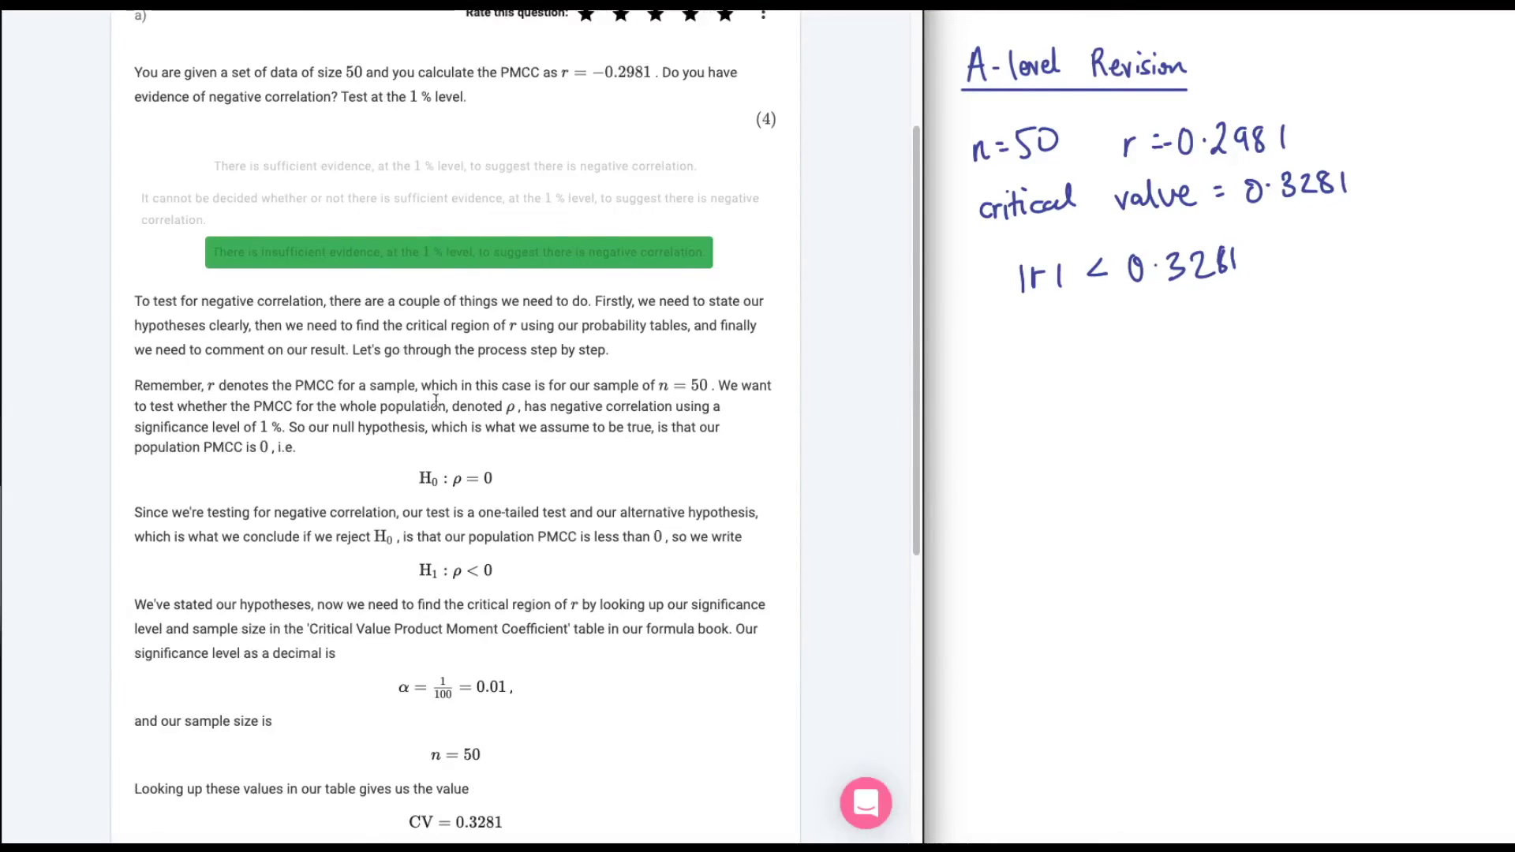
scroll(439, 403, "down", 2)
scroll(439, 402, "down", 5)
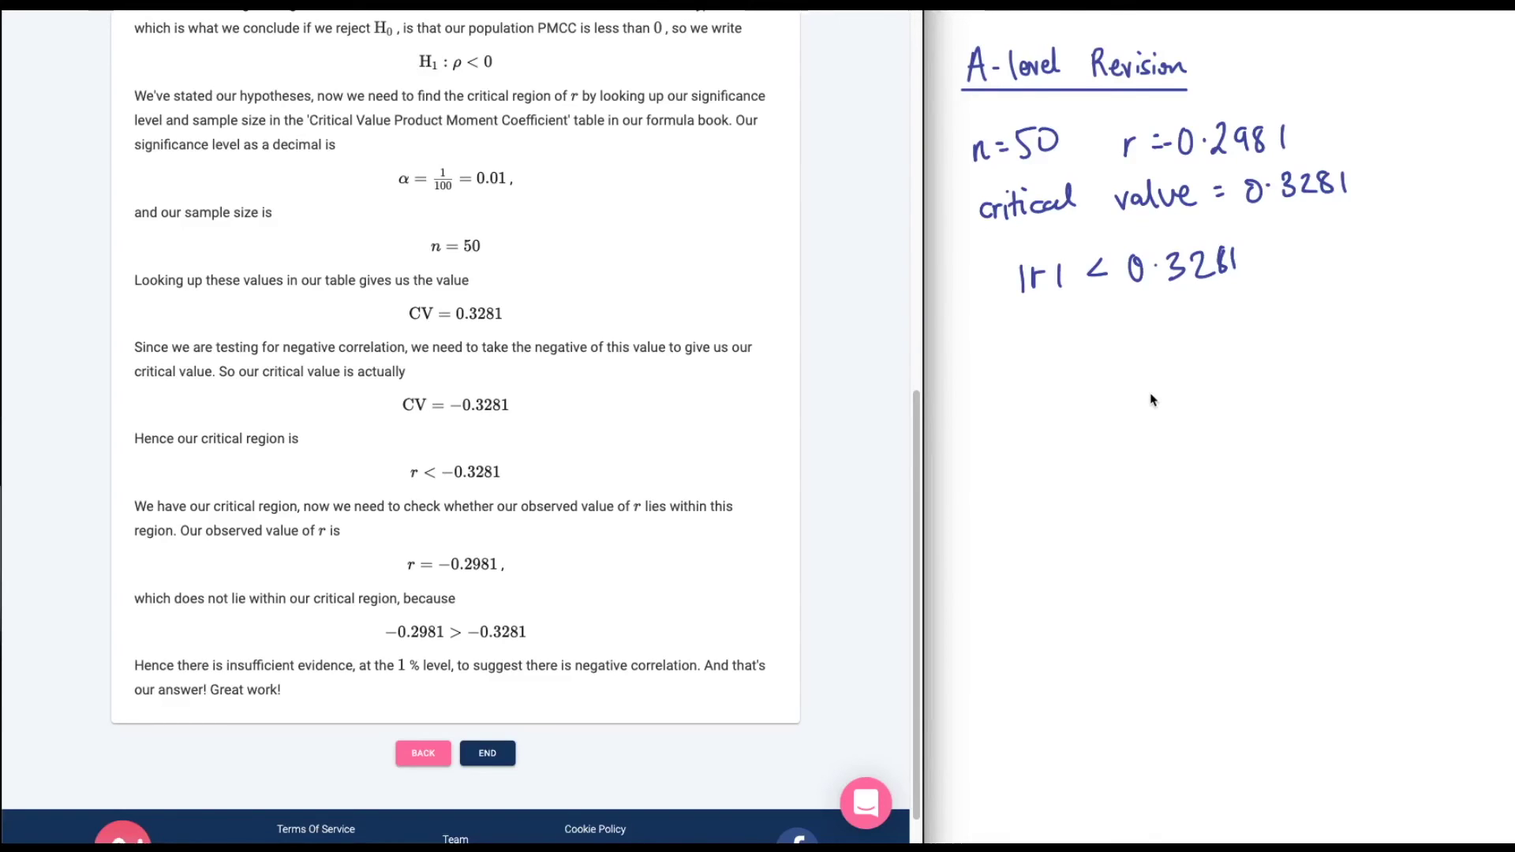
scroll(813, 351, "up", 8)
scroll(817, 367, "down", 9)
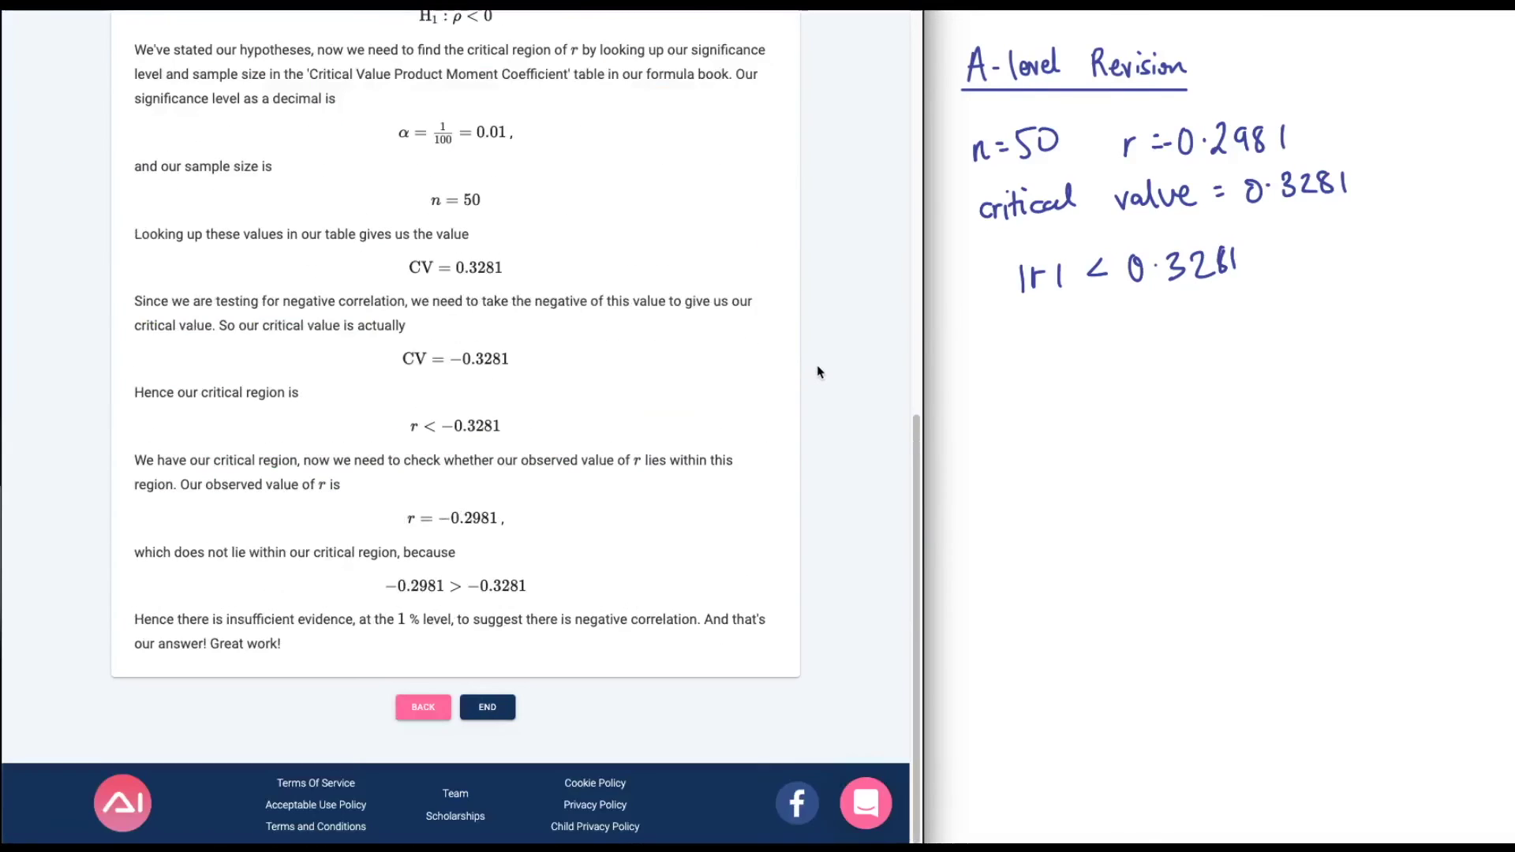
left_click(487, 708)
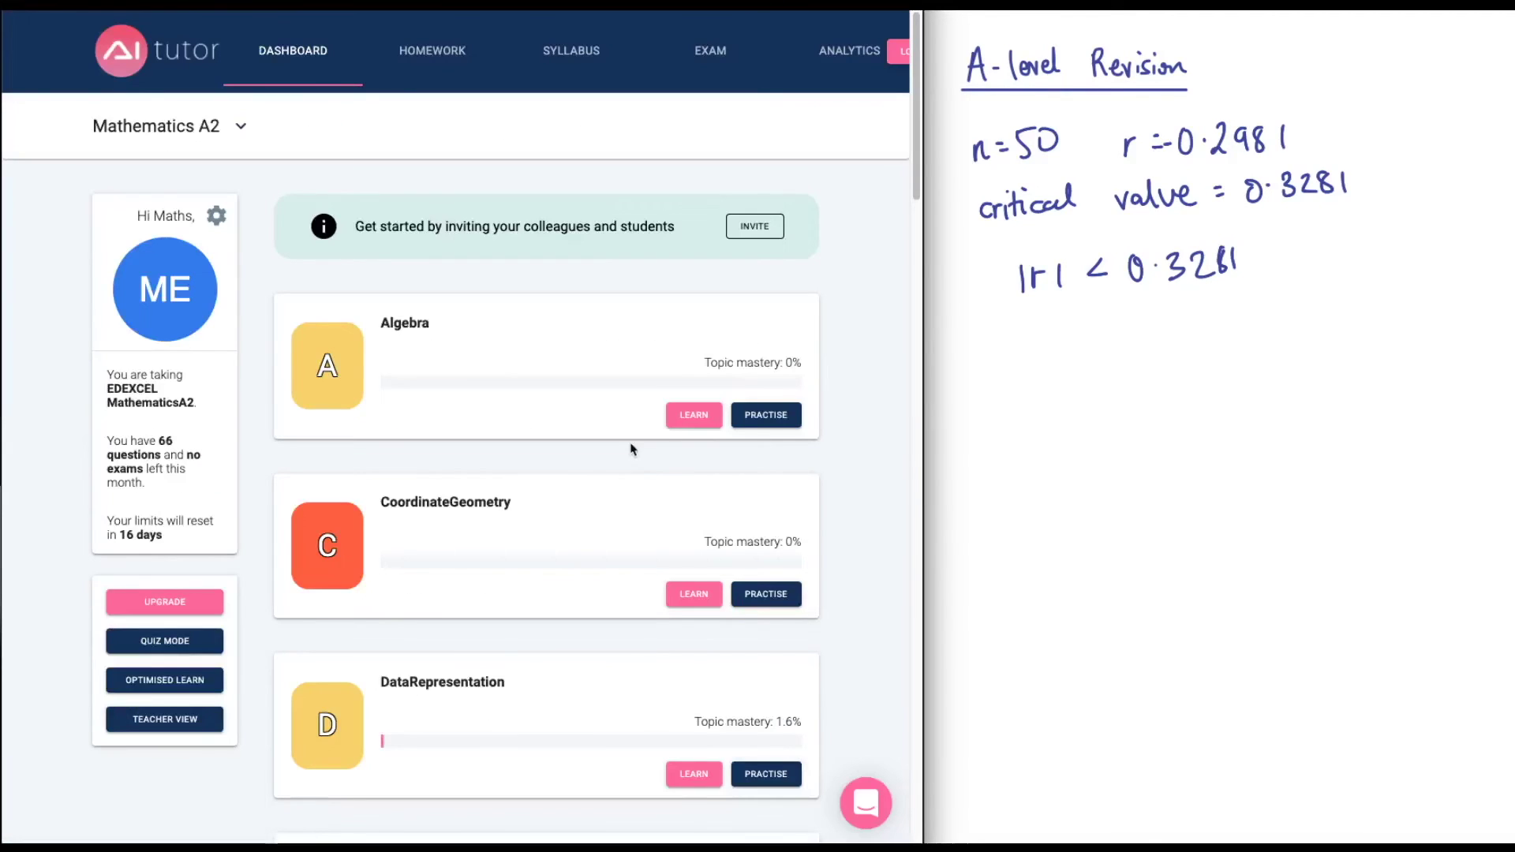
Browse the Mathematics A2 topic list, then return to the 'A*/A Guaranteed' home page via the logo.
scroll(631, 450, "down", 4)
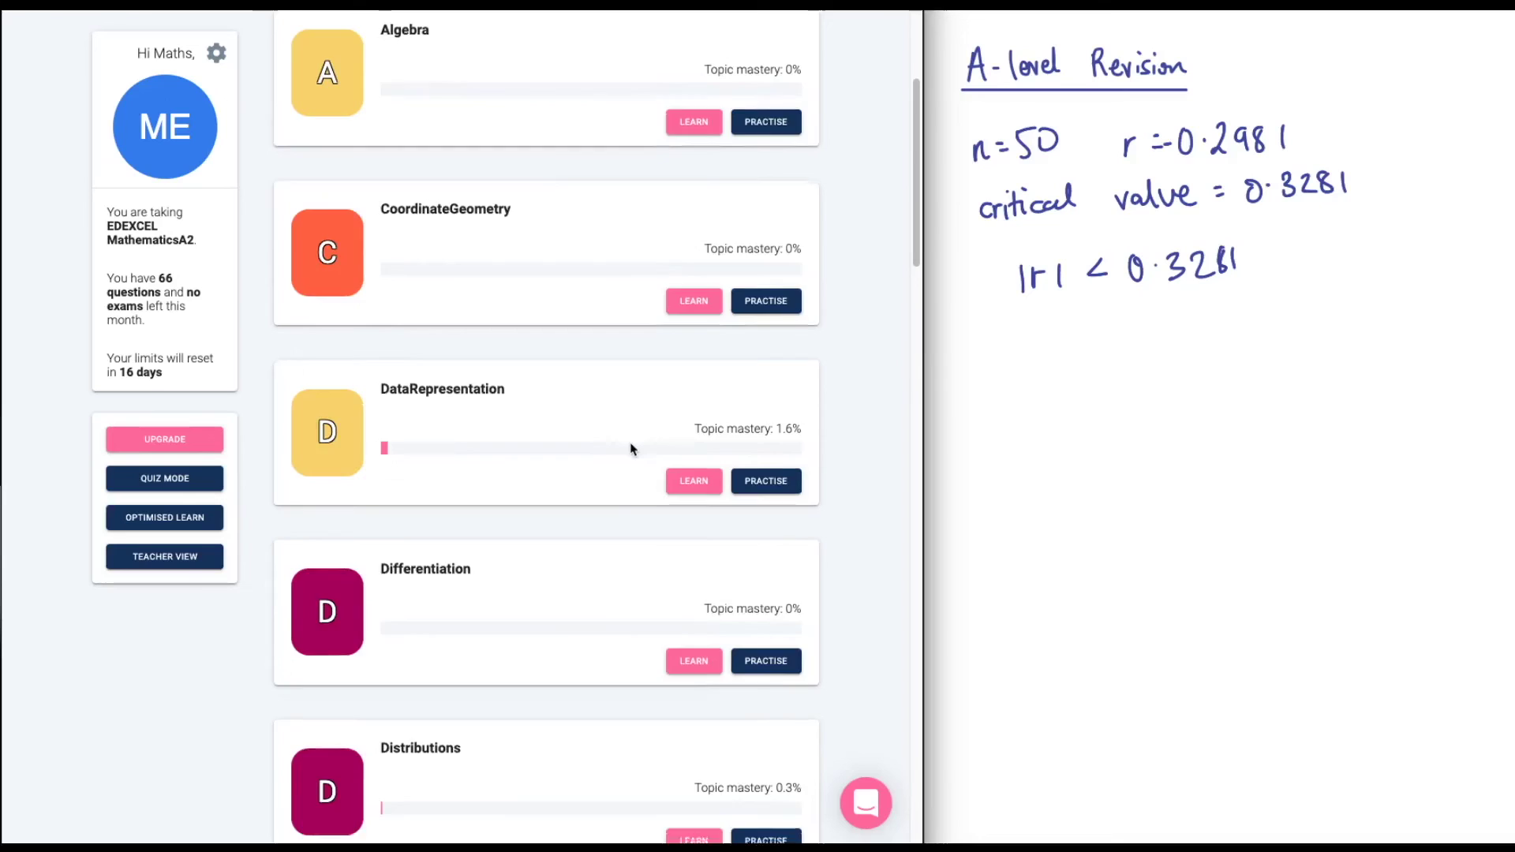
scroll(631, 450, "down", 15)
scroll(631, 450, "up", 4)
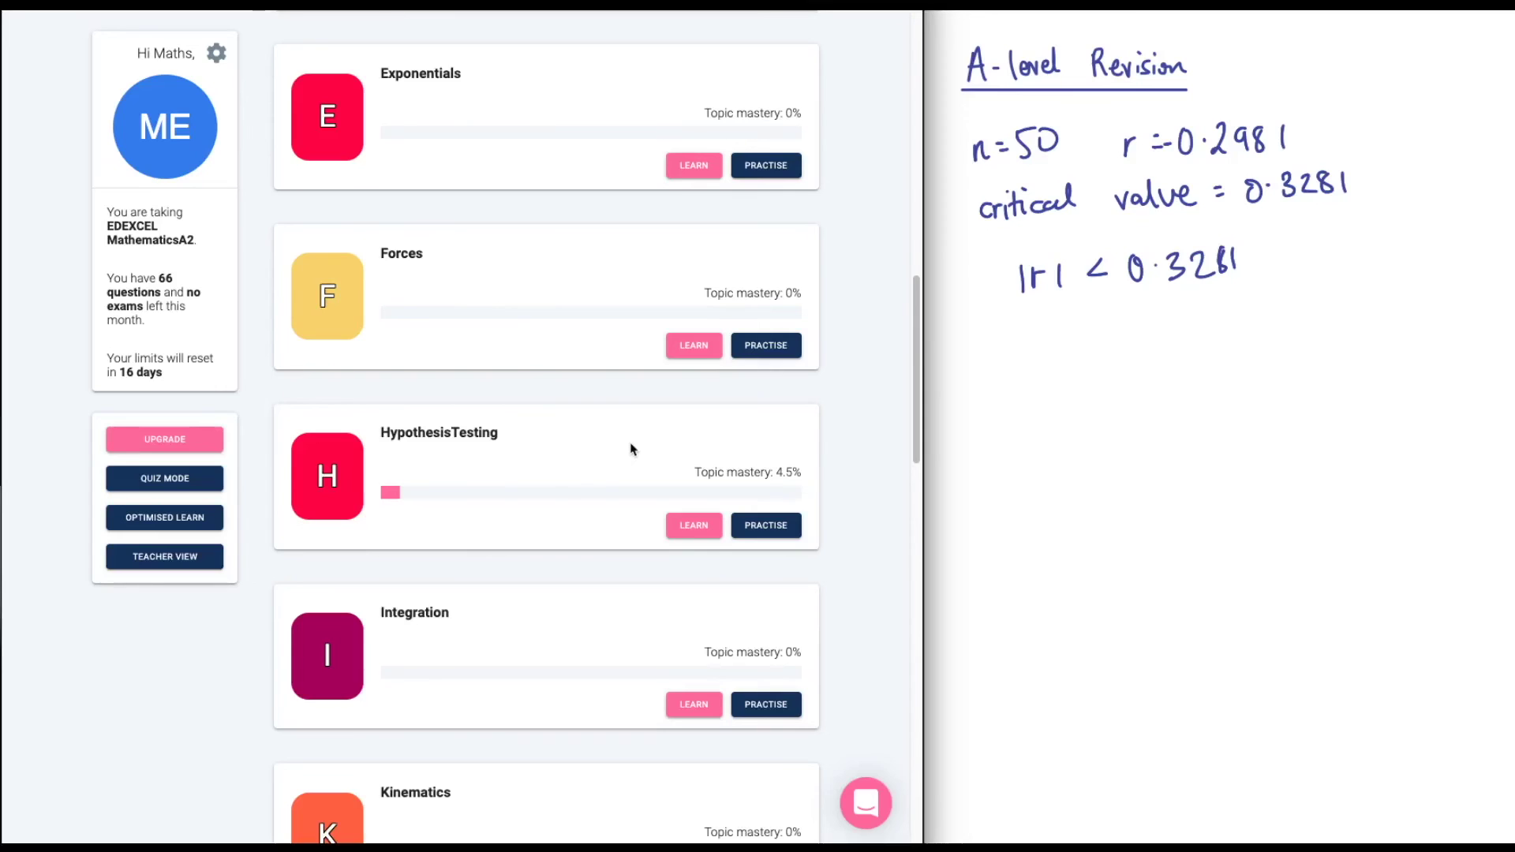
scroll(632, 442, "up", 4)
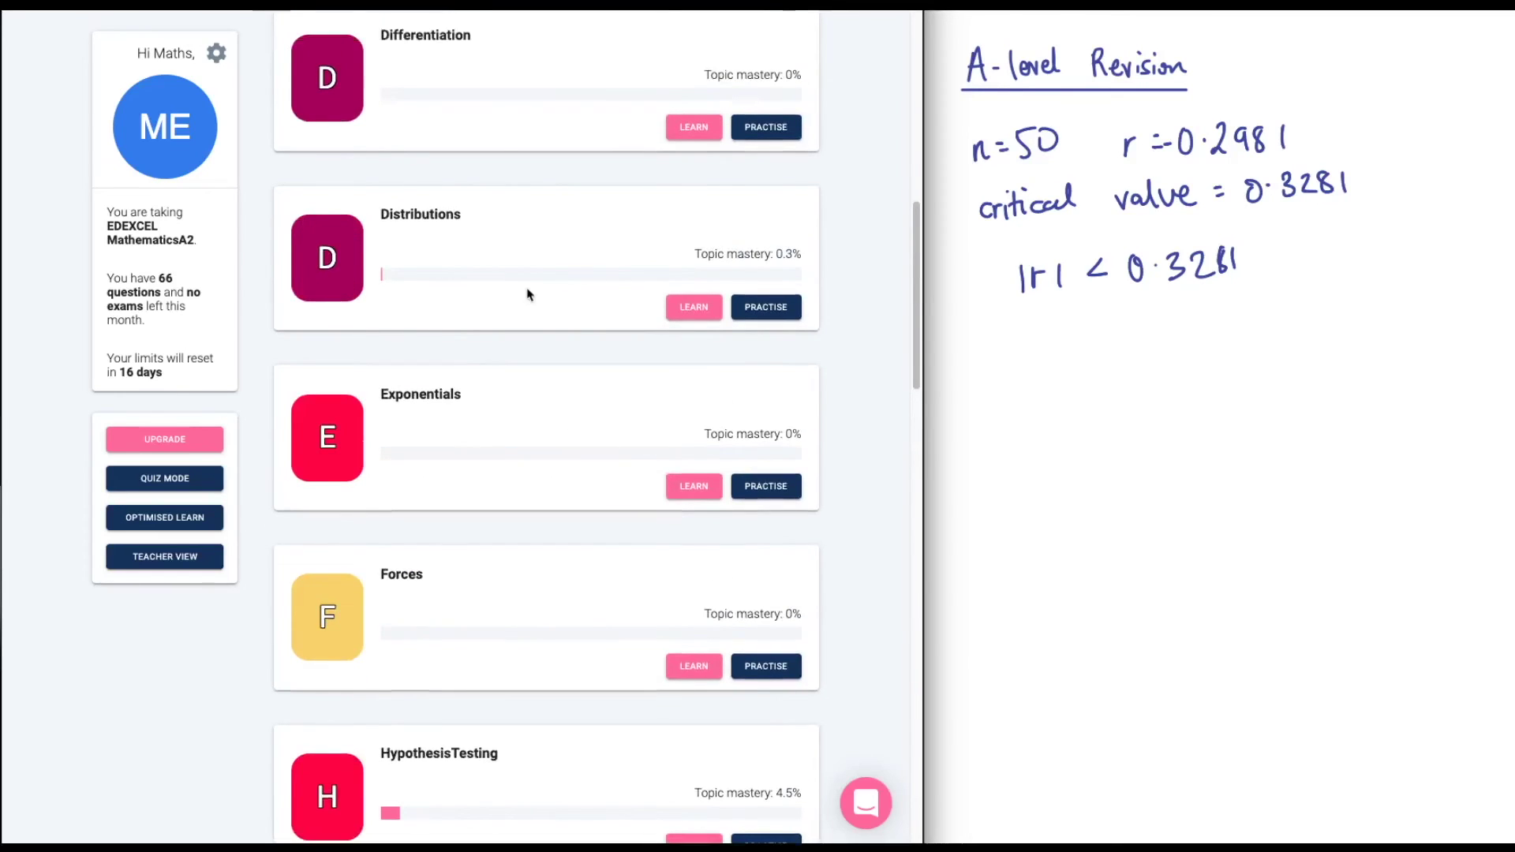
scroll(527, 295, "up", 10)
left_click(104, 63)
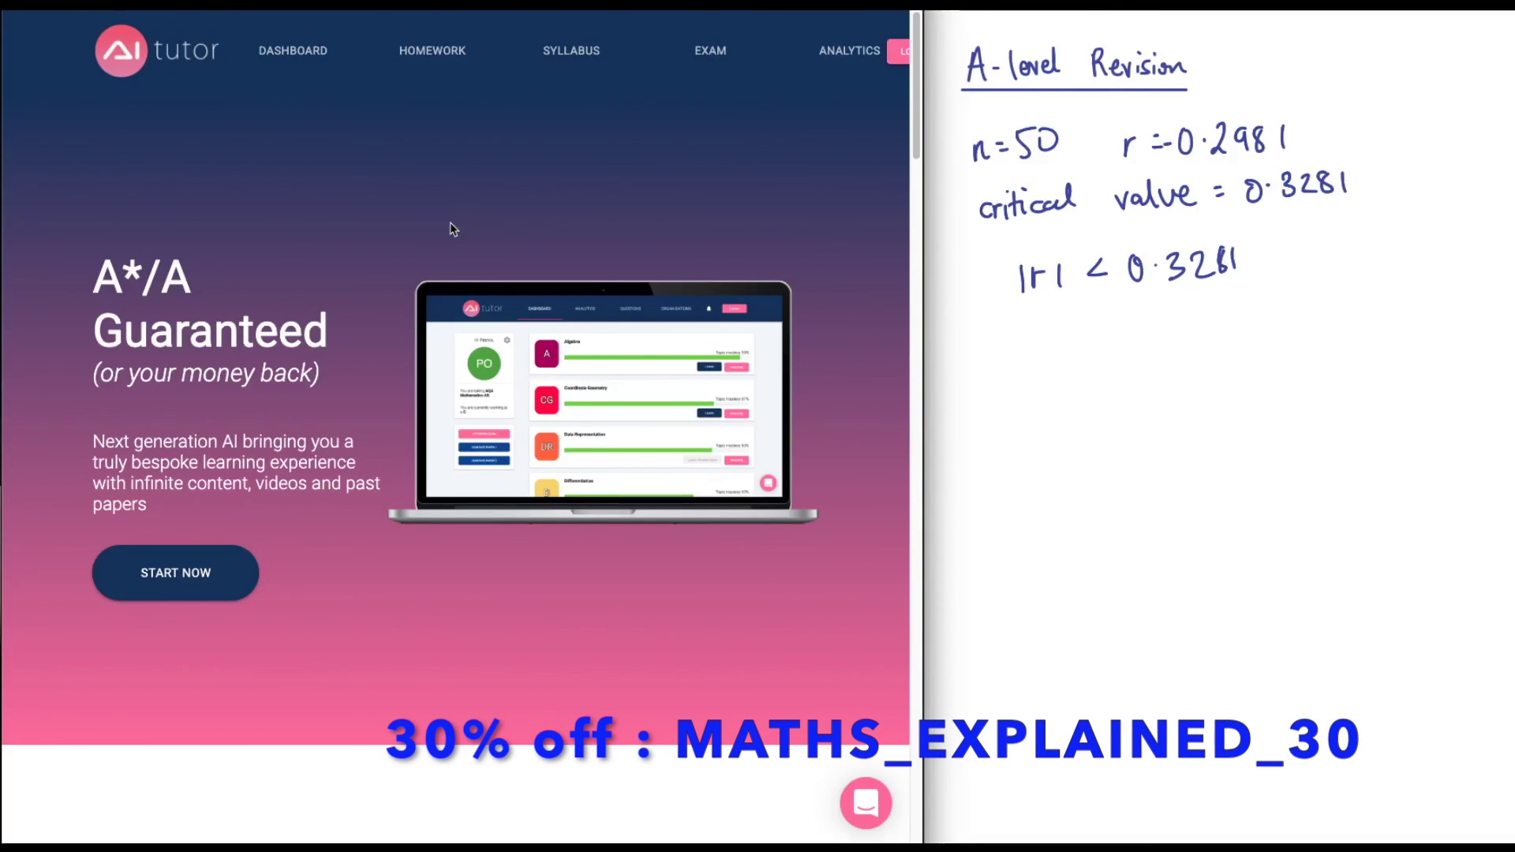
Go to the Dashboard and view the upgrade plans: free Basic versus Premium from £7 monthly.
left_click(309, 49)
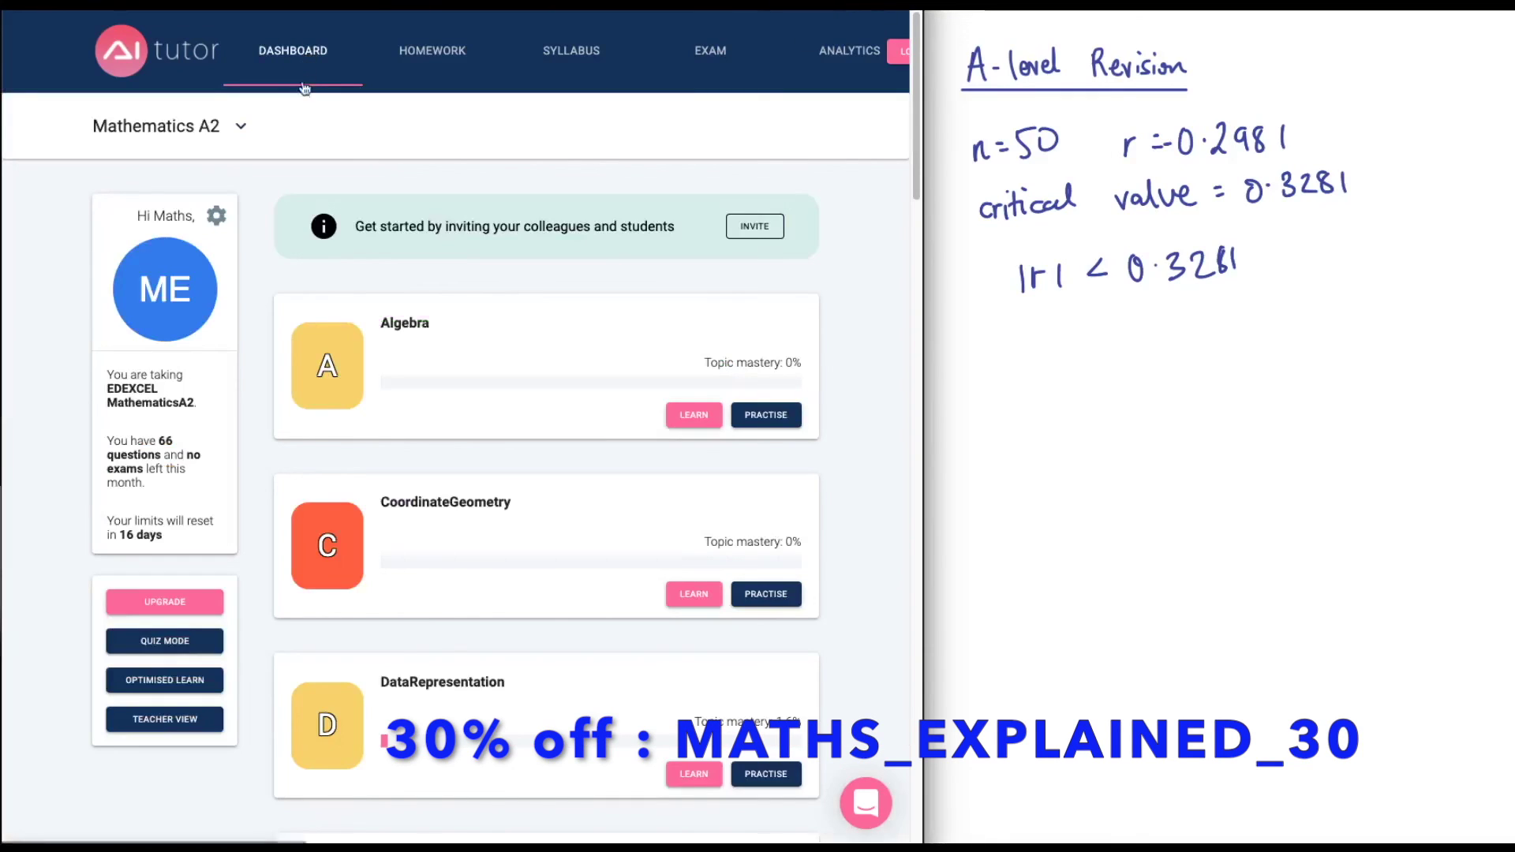
left_click(164, 602)
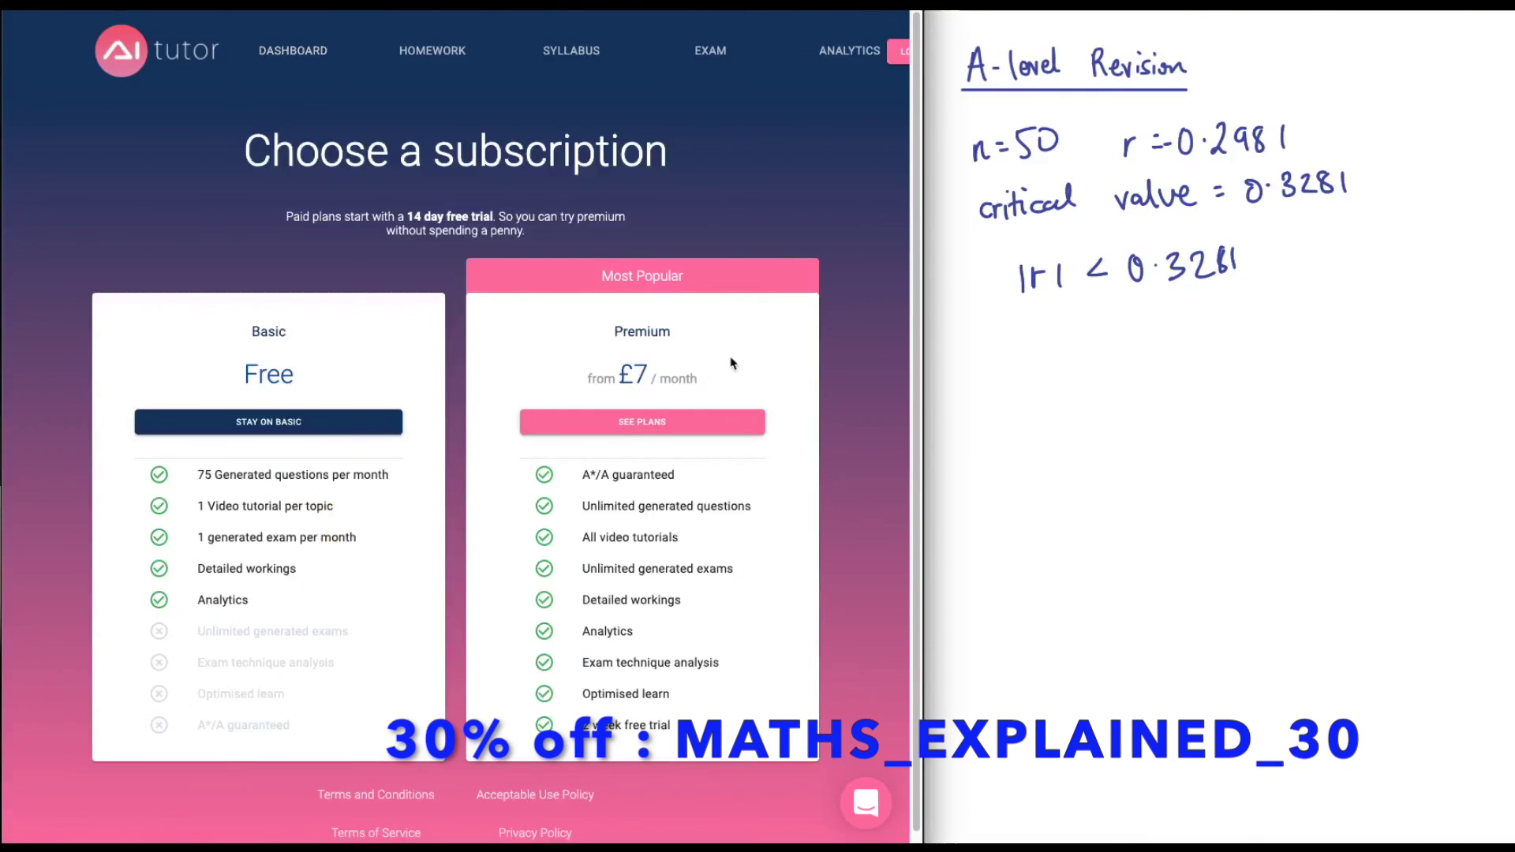